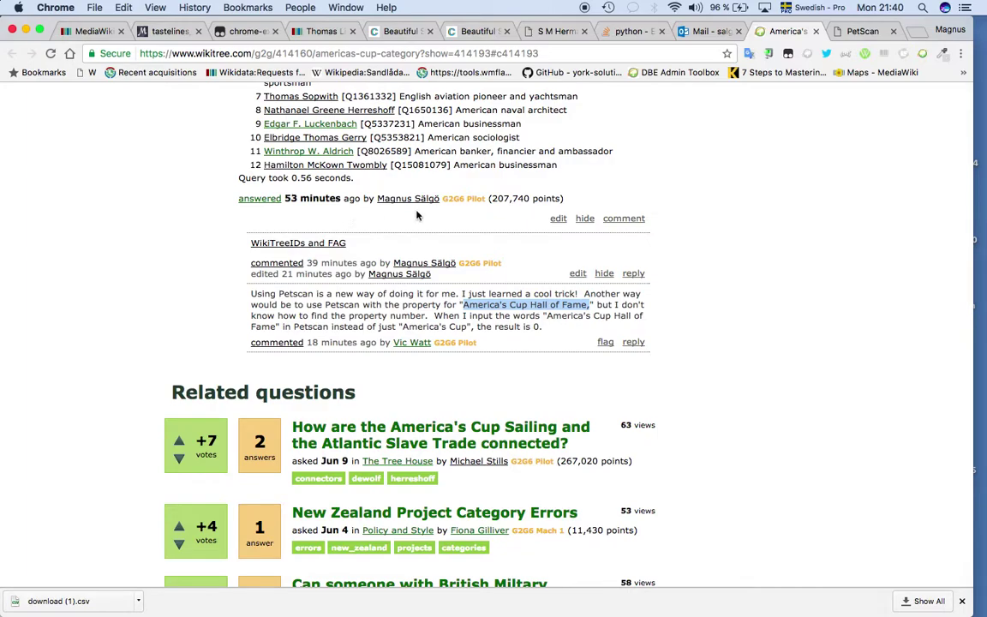
# Step: Switch to PetScan, set the category depth to 1 for the America's Cup category, and run the query
pyautogui.click(852, 31)
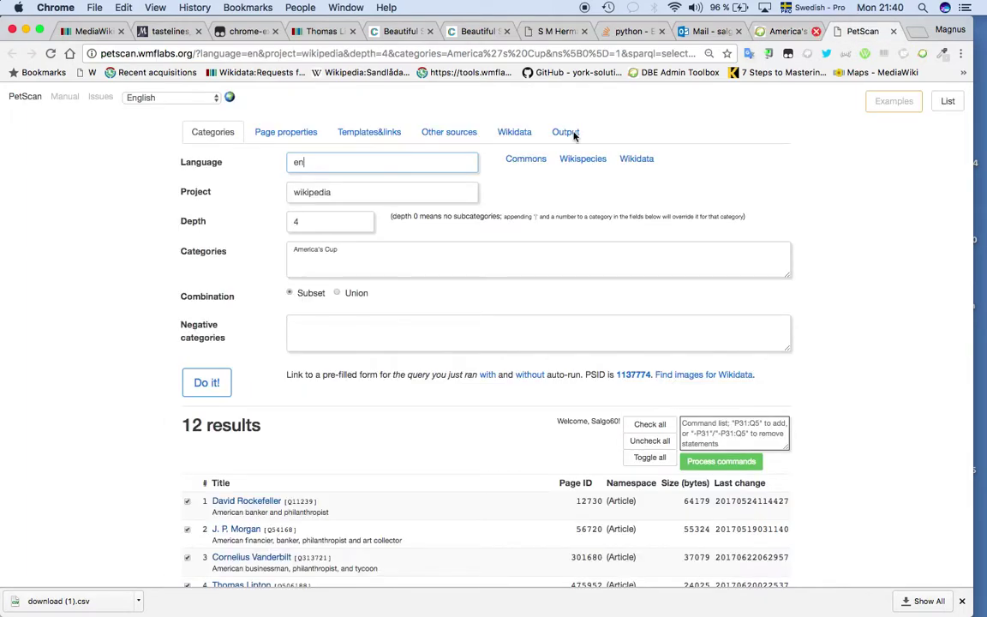
pyautogui.click(350, 253)
pyautogui.moveTo(346, 254); pyautogui.dragTo(269, 247)
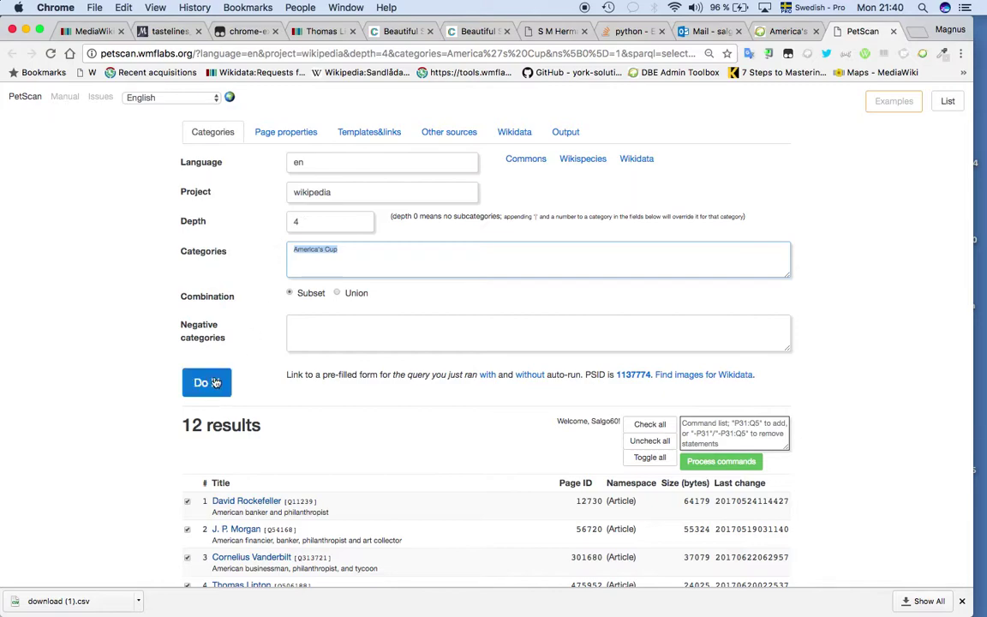
pyautogui.click(307, 224)
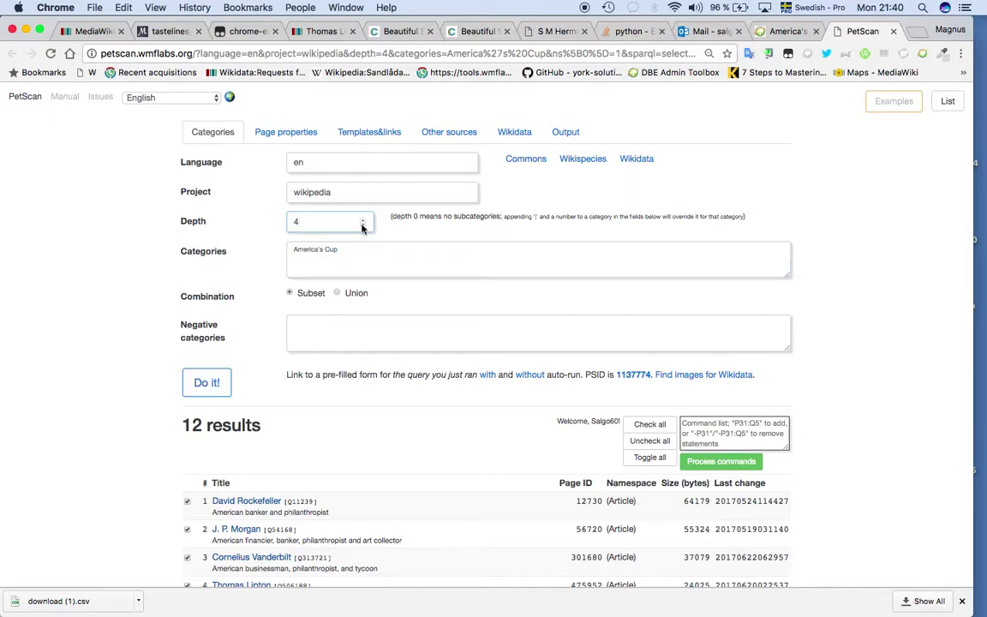
pyautogui.click(363, 220)
pyautogui.click(363, 227)
pyautogui.click(364, 227)
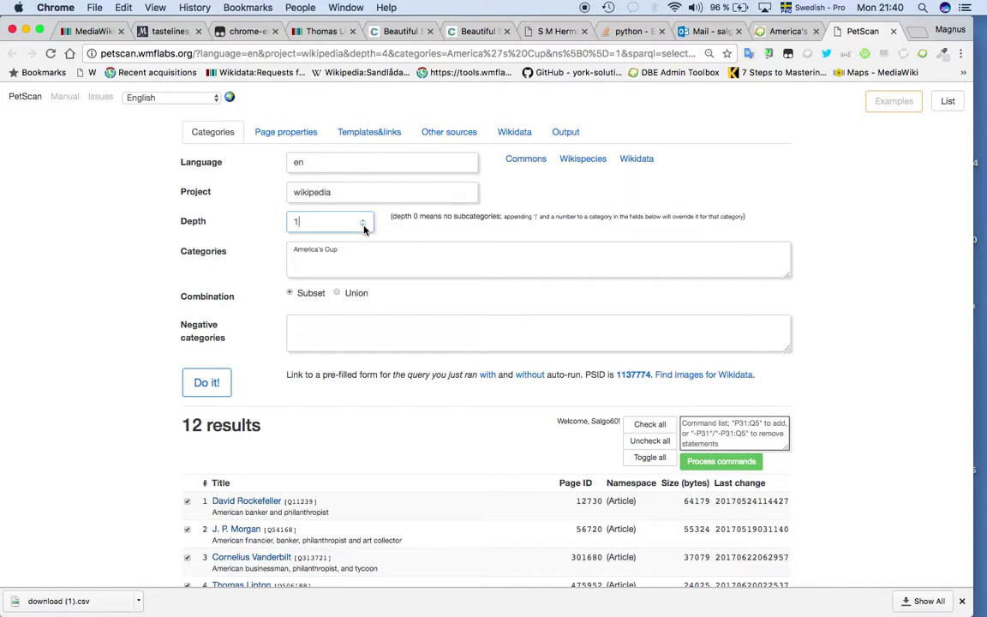
pyautogui.click(214, 383)
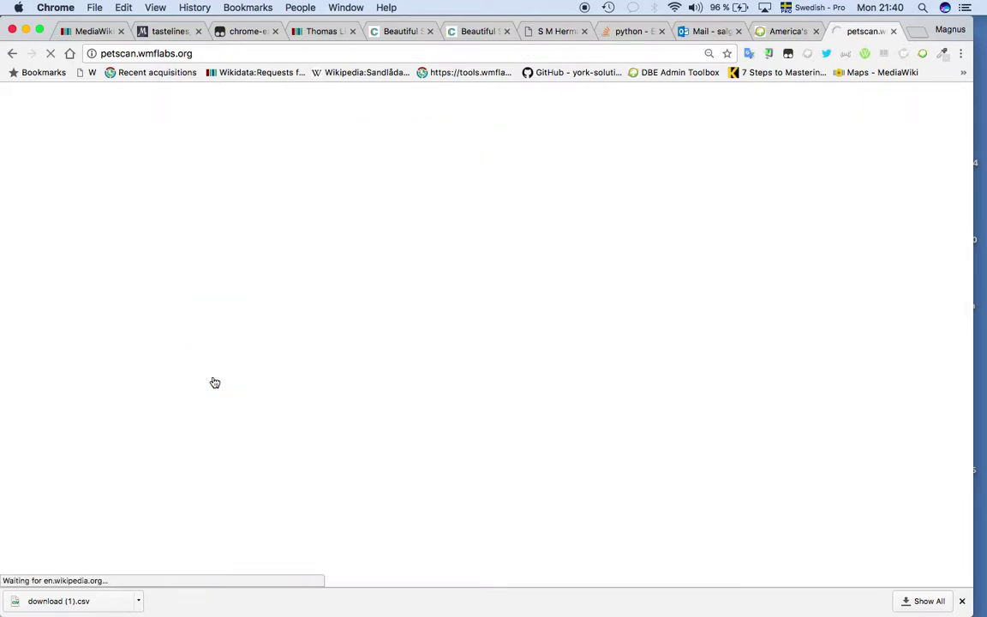
# Step: Set the category depth to 3, rerun the America's Cup query and look through the results
pyautogui.scroll(-1, 214, 383)
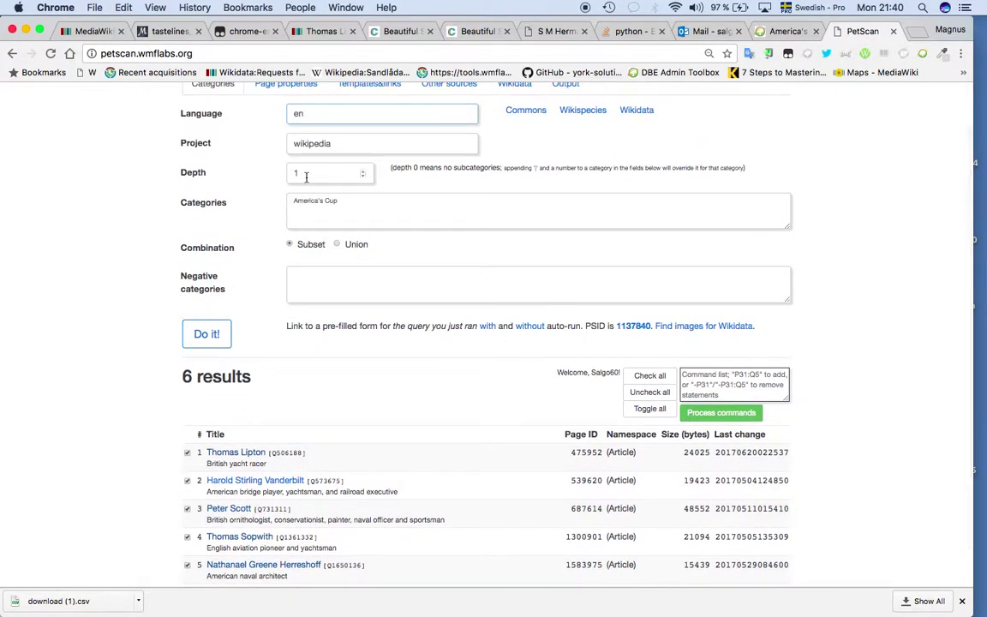
pyautogui.click(364, 174)
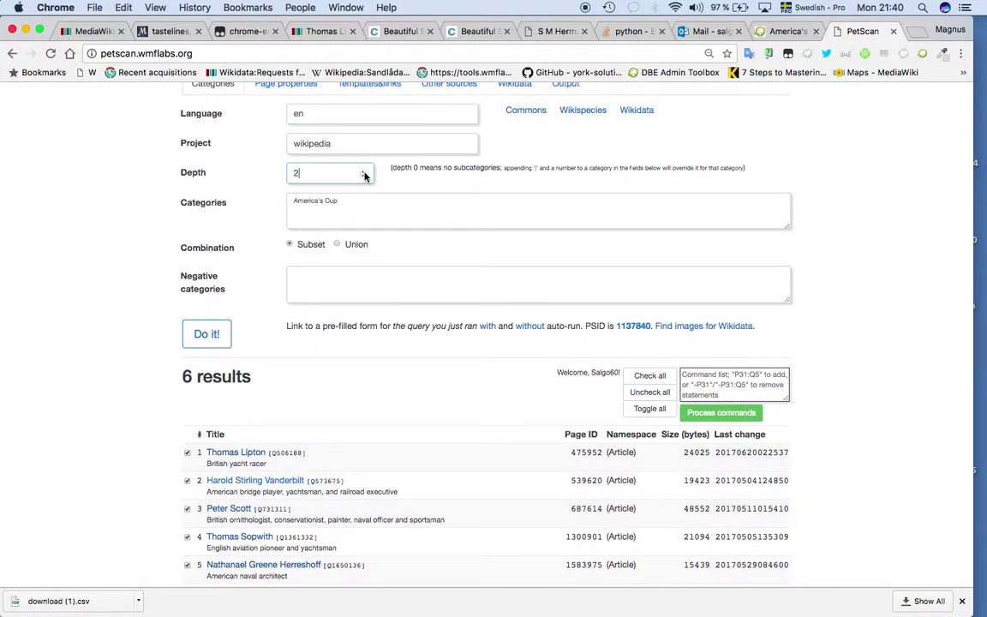
pyautogui.click(202, 336)
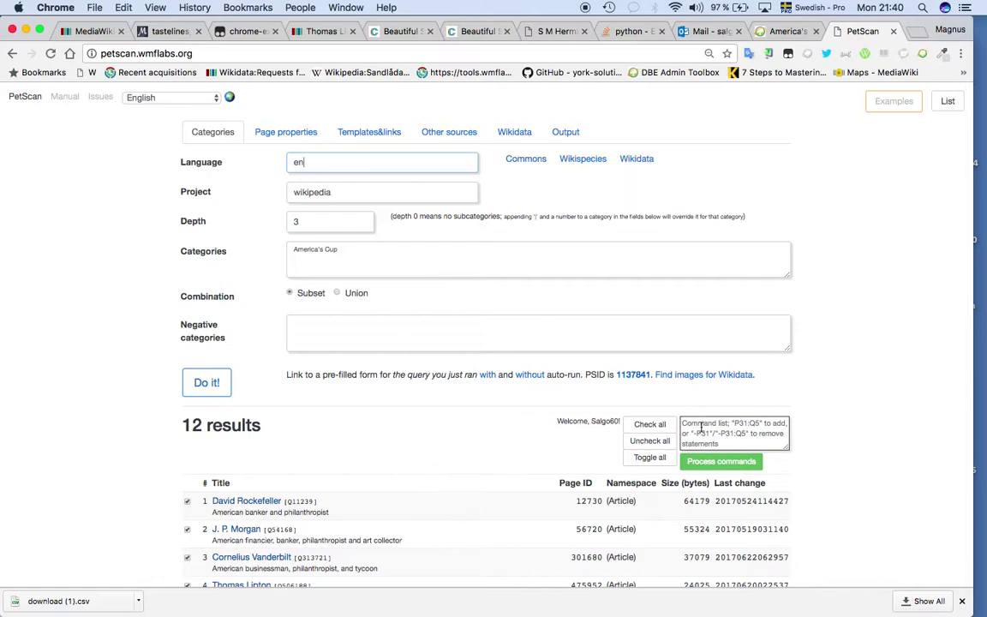
pyautogui.scroll(-3, 477, 458)
pyautogui.scroll(3, 478, 458)
# Step: Copy the SPARQL query among the other sources, clear it and rerun the category search without it
pyautogui.click(458, 136)
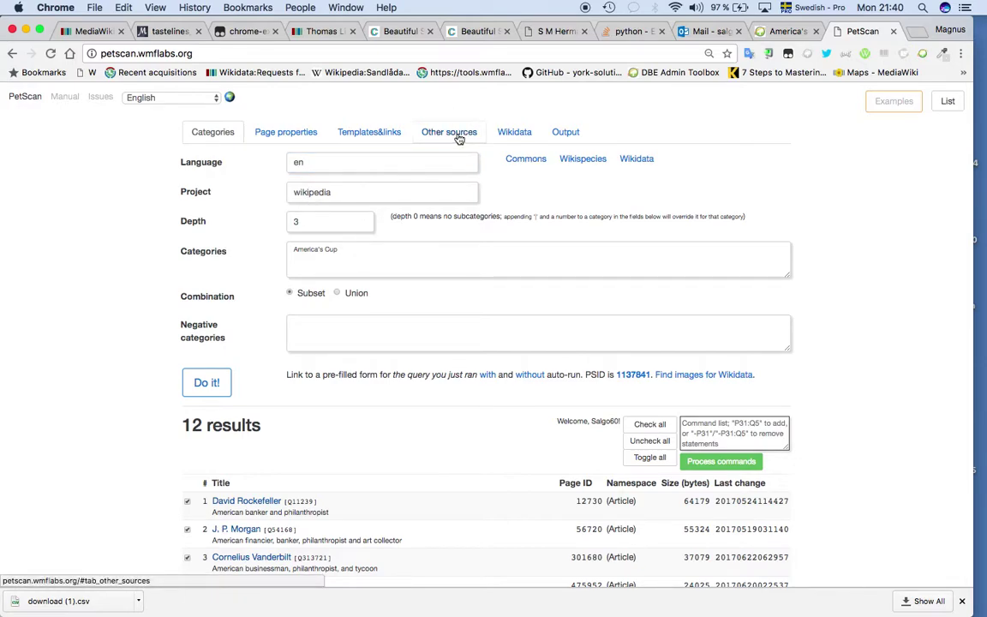
pyautogui.click(412, 182)
pyautogui.hotkey('ctrl', 'a')
pyautogui.press('super+c')
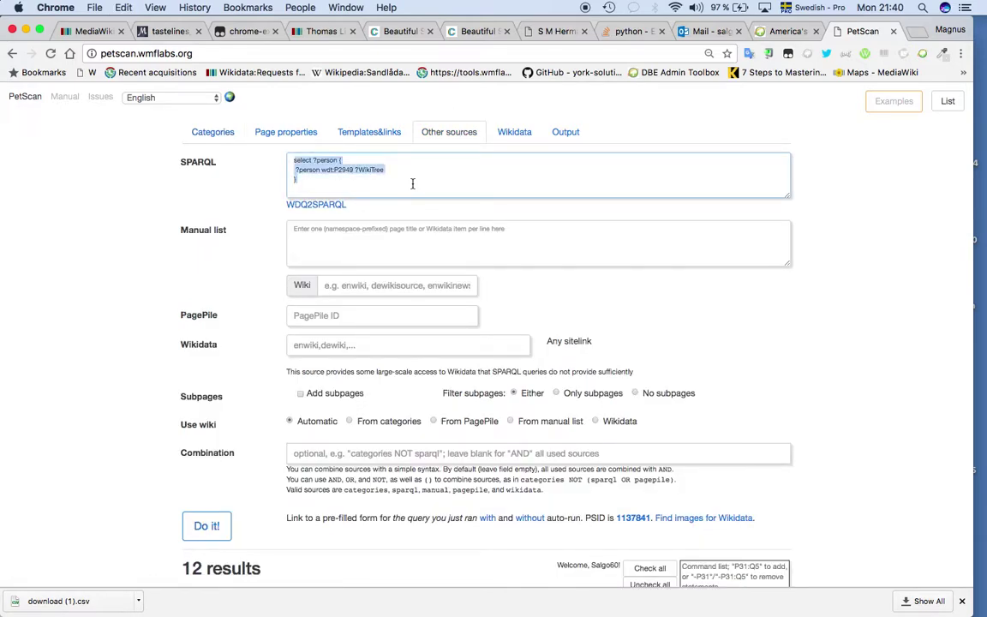
pyautogui.press('BackSpace')
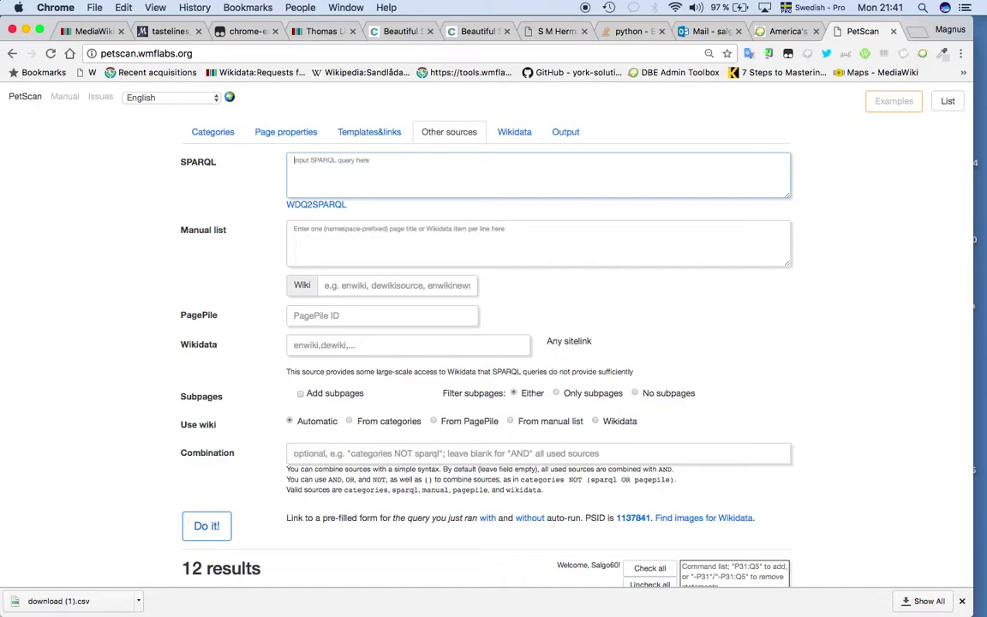
pyautogui.click(208, 528)
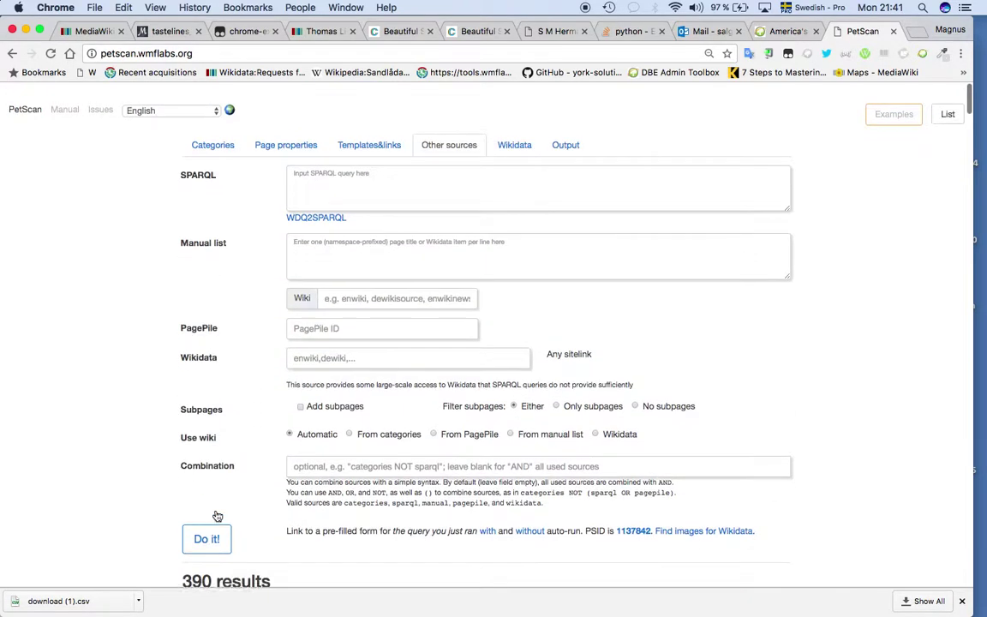
# Step: Paste back the SPARQL query selecting persons with wdt:P2949, leave the source combination blank and rerun the search
pyautogui.click(453, 176)
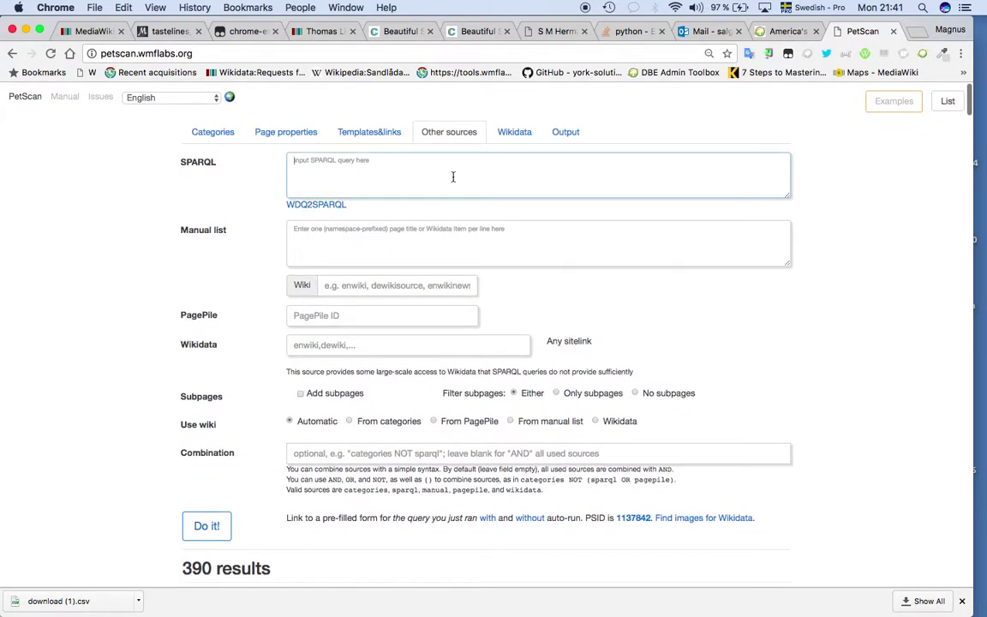
pyautogui.press('super+v')
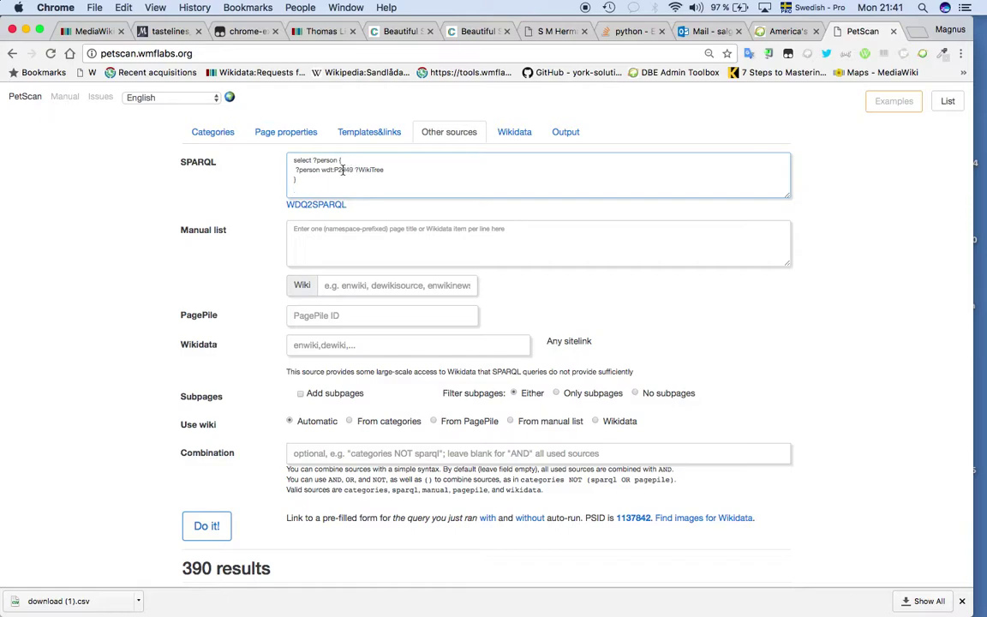
pyautogui.scroll(-3, 295, 287)
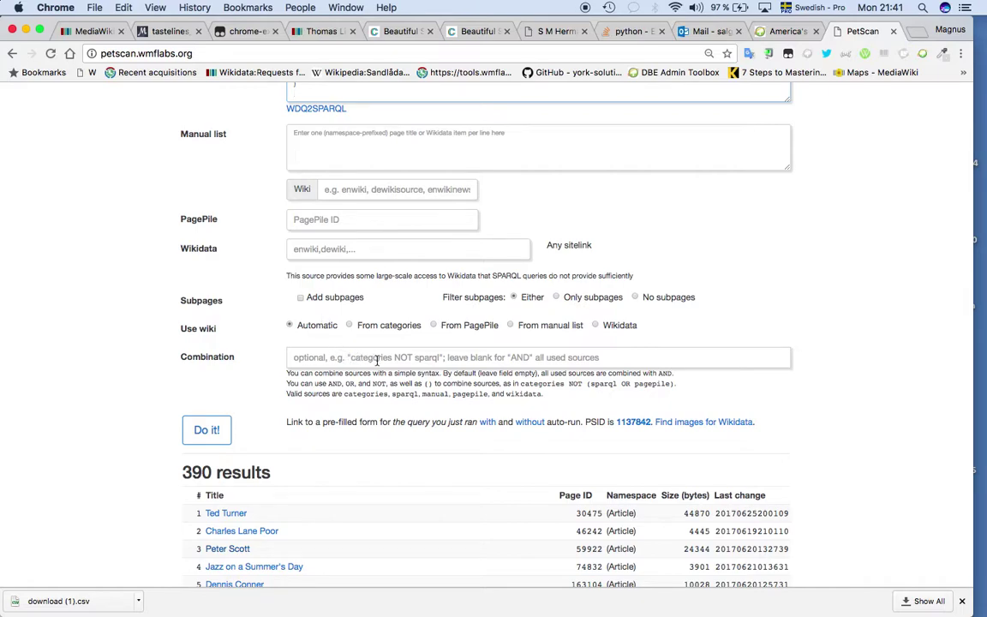
pyautogui.click(376, 360)
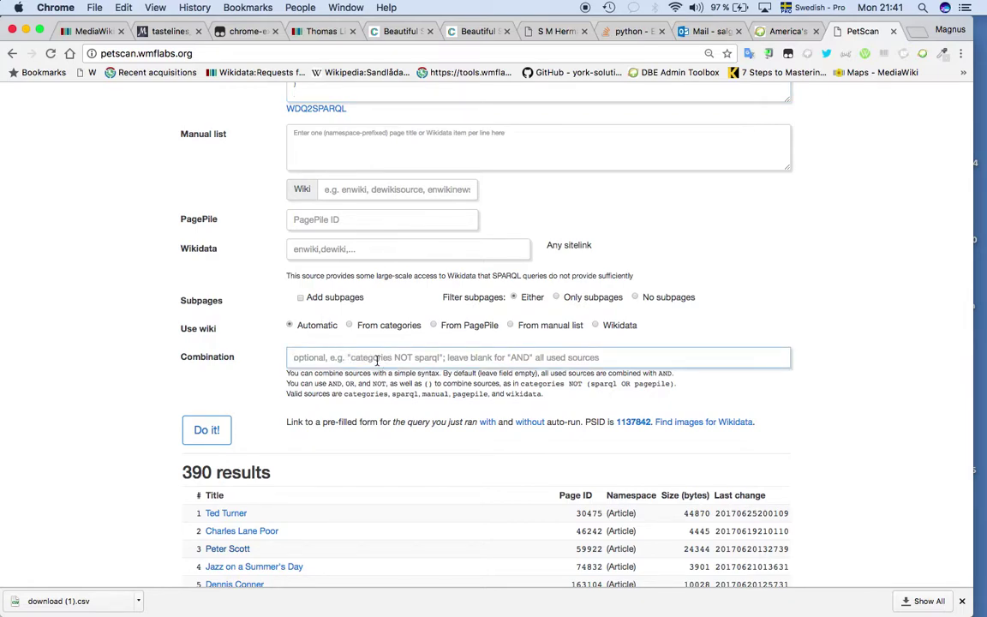
pyautogui.scroll(3, 390, 301)
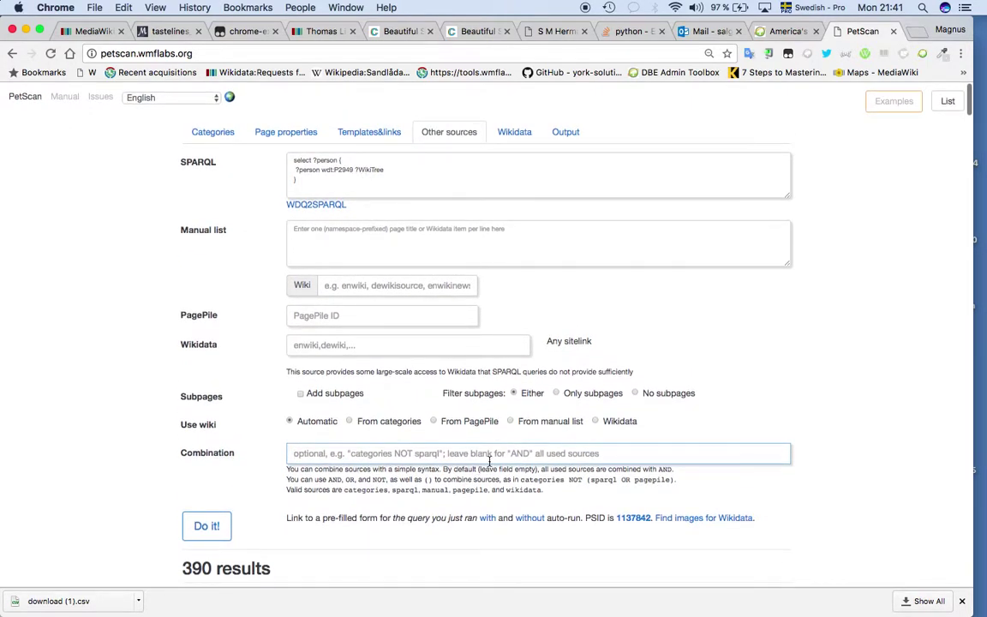
pyautogui.scroll(-2, 394, 393)
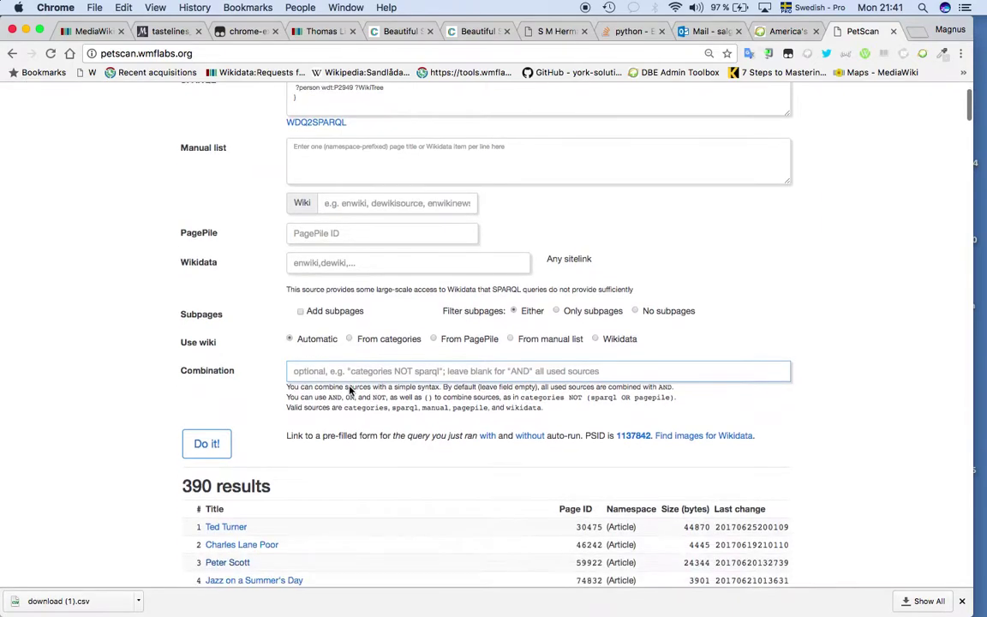
pyautogui.click(214, 450)
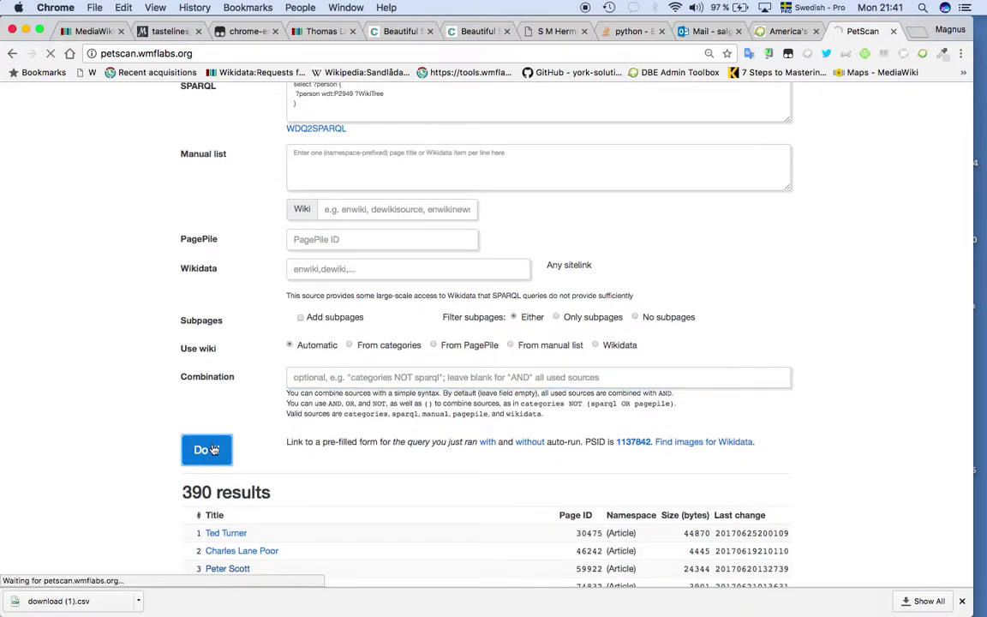
pyautogui.scroll(-5, 213, 450)
# Step: Return to the WikiTree discussion and search Google for the phrase "America's Cup Hall of Fame" from the comment
pyautogui.hotkey('ctrl', 'shift', 'Tab')
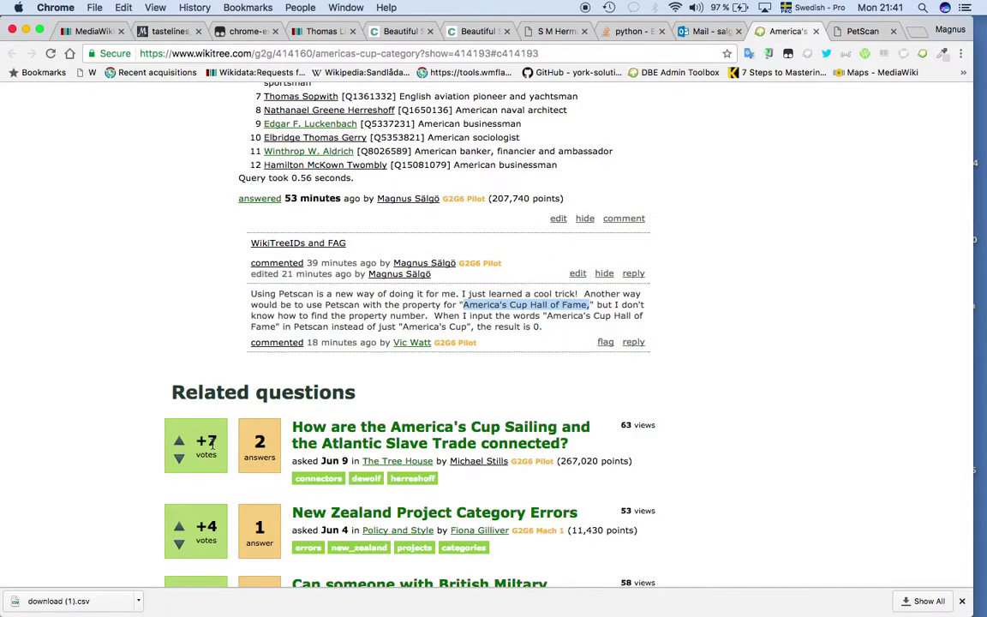
pyautogui.press('super+c')
pyautogui.rightClick(533, 314)
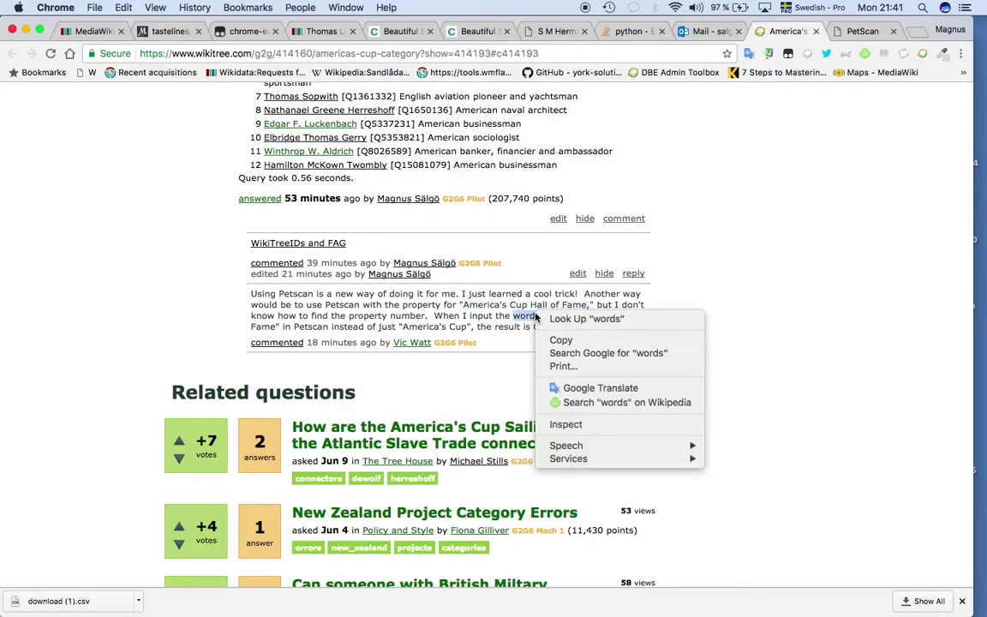
pyautogui.click(463, 305)
pyautogui.moveTo(463, 306); pyautogui.dragTo(587, 306)
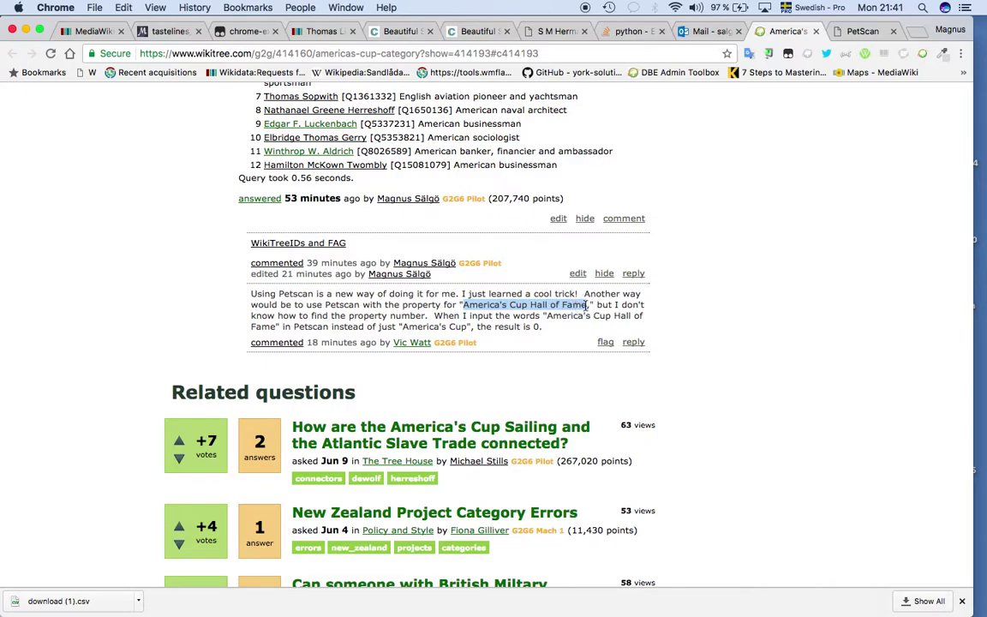
pyautogui.rightClick(588, 306)
pyautogui.click(613, 346)
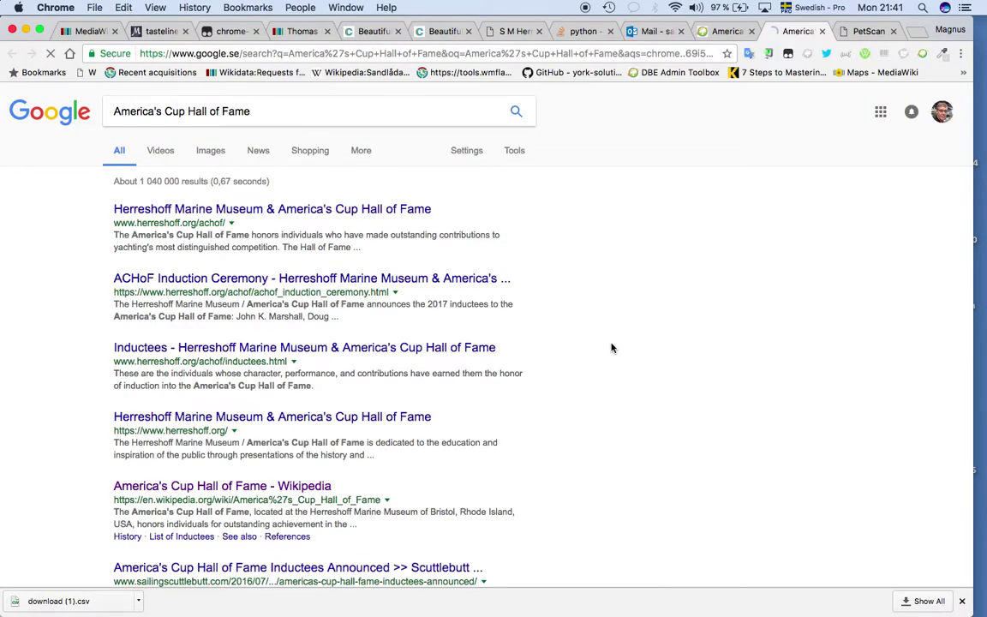
# Step: Refine the Google search to "America's Cup Hall of Fame wiki" and open the Wikipedia article
pyautogui.click(262, 103)
pyautogui.write('wiki')
pyautogui.press('Return')
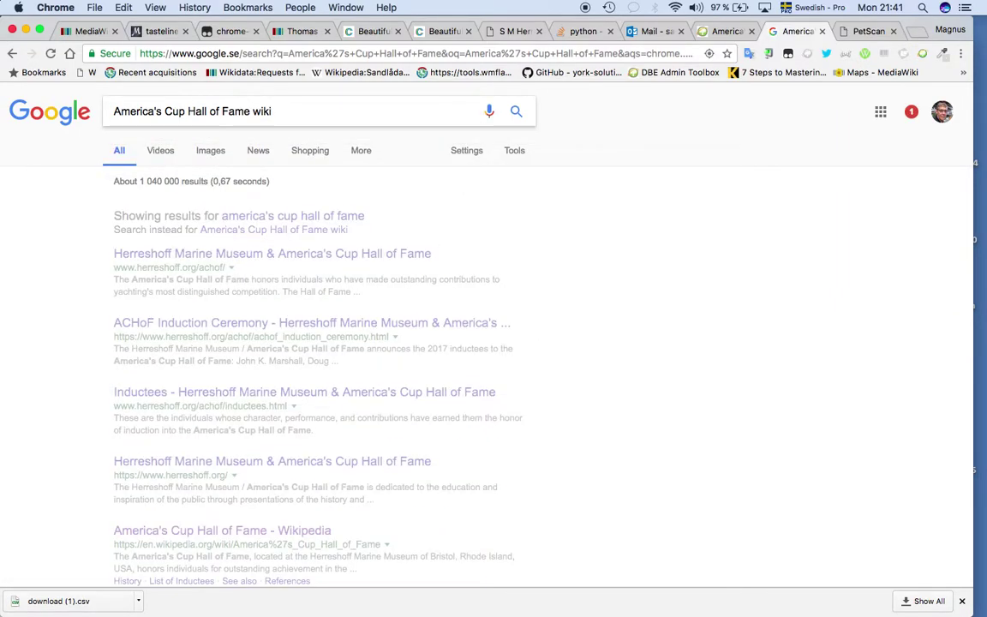
pyautogui.click(220, 209)
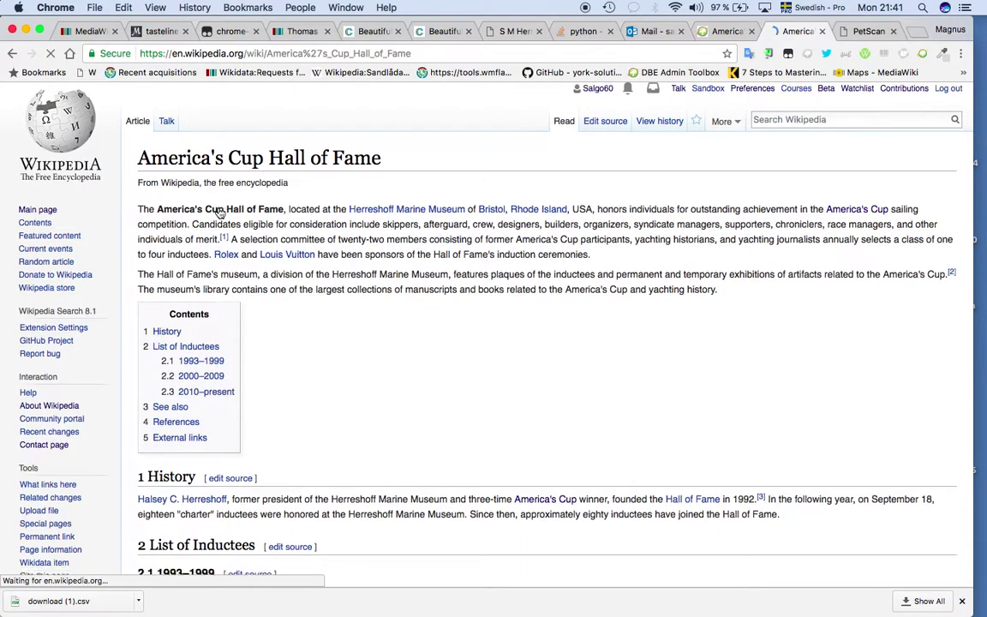
# Step: Examine the article's categories and its list of inductees
pyautogui.scroll(-15, 220, 211)
pyautogui.scroll(-15, 221, 212)
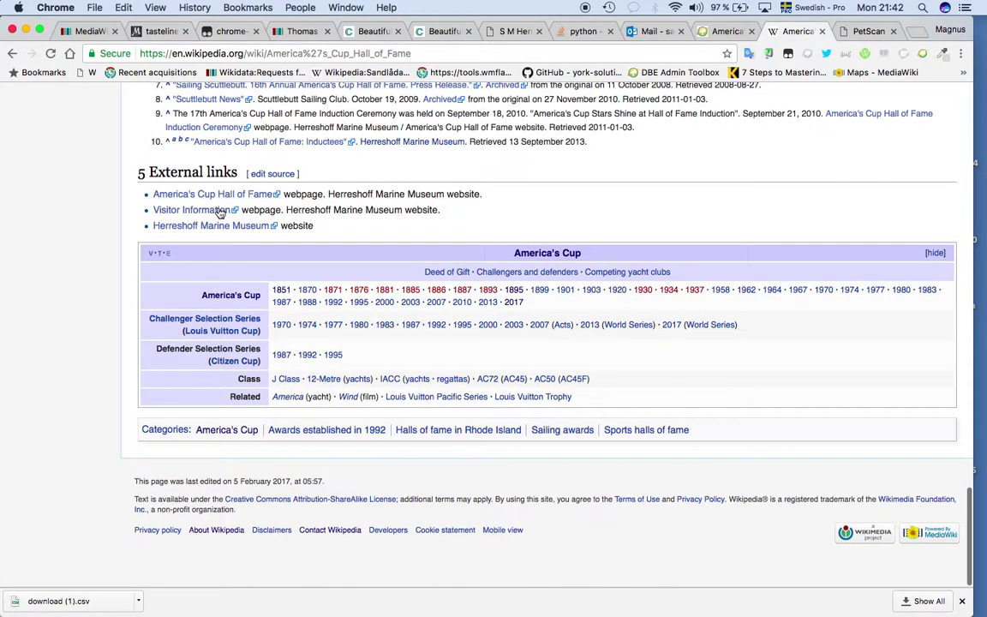
pyautogui.scroll(15, 220, 212)
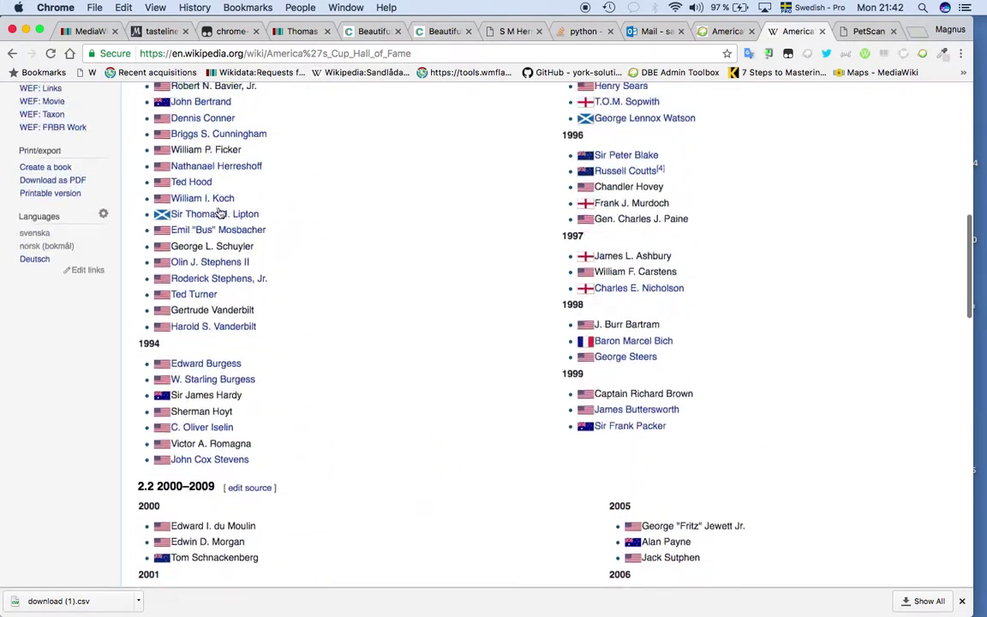
pyautogui.scroll(10, 220, 211)
pyautogui.scroll(-8, 220, 212)
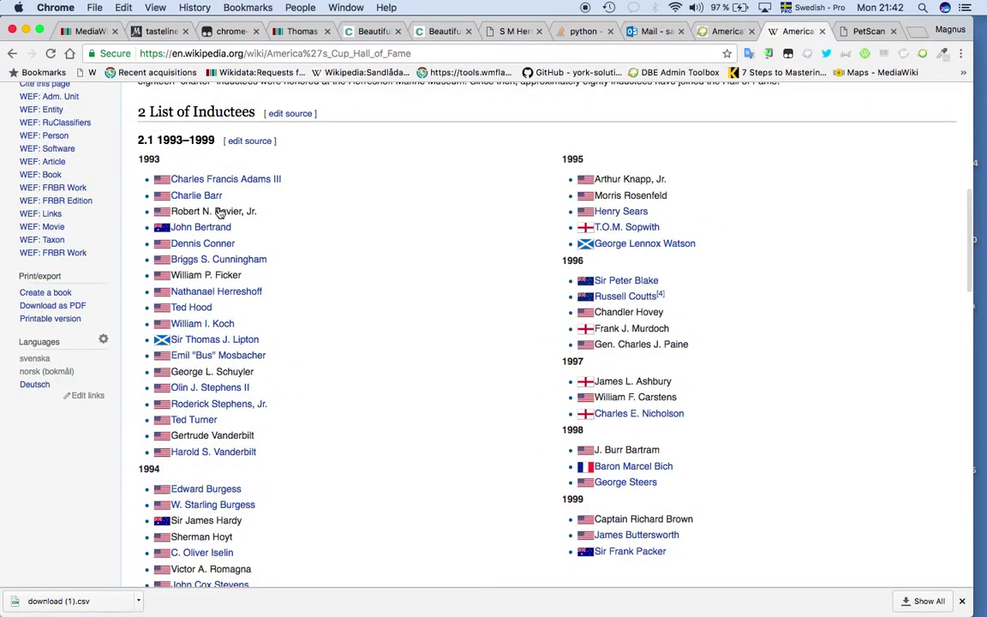
pyautogui.scroll(8, 222, 212)
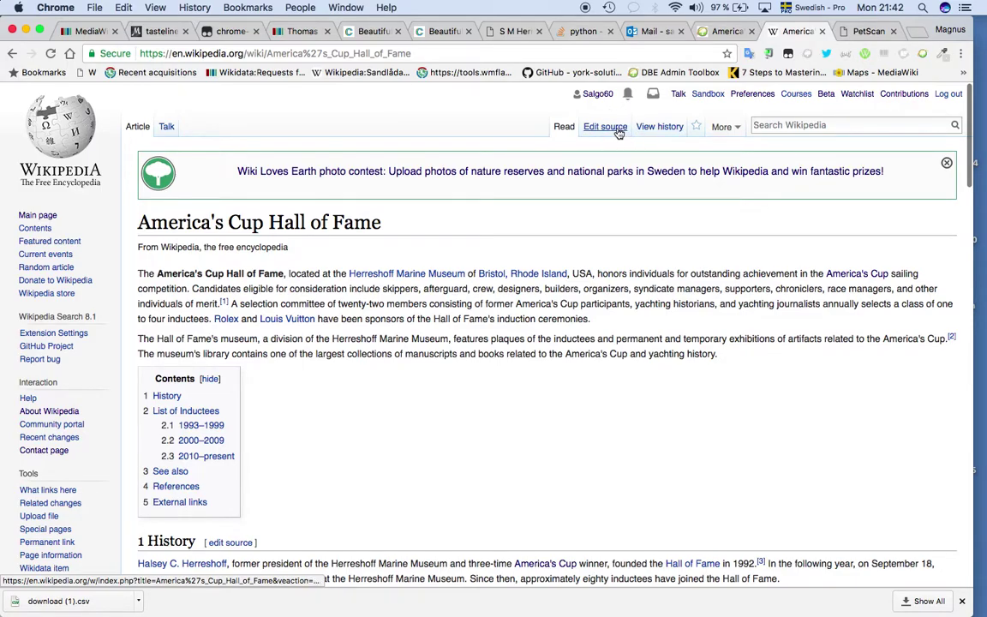
# Step: Open the Hall of Fame article's source and examine how the inductees from 1993 to the present are linked
pyautogui.click(618, 130)
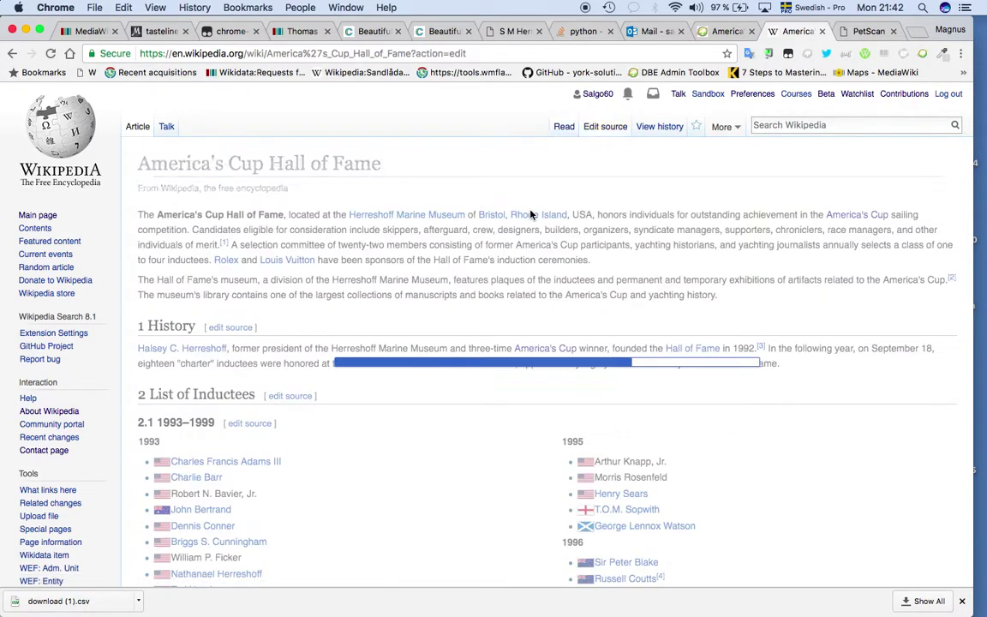
pyautogui.scroll(-10, 522, 246)
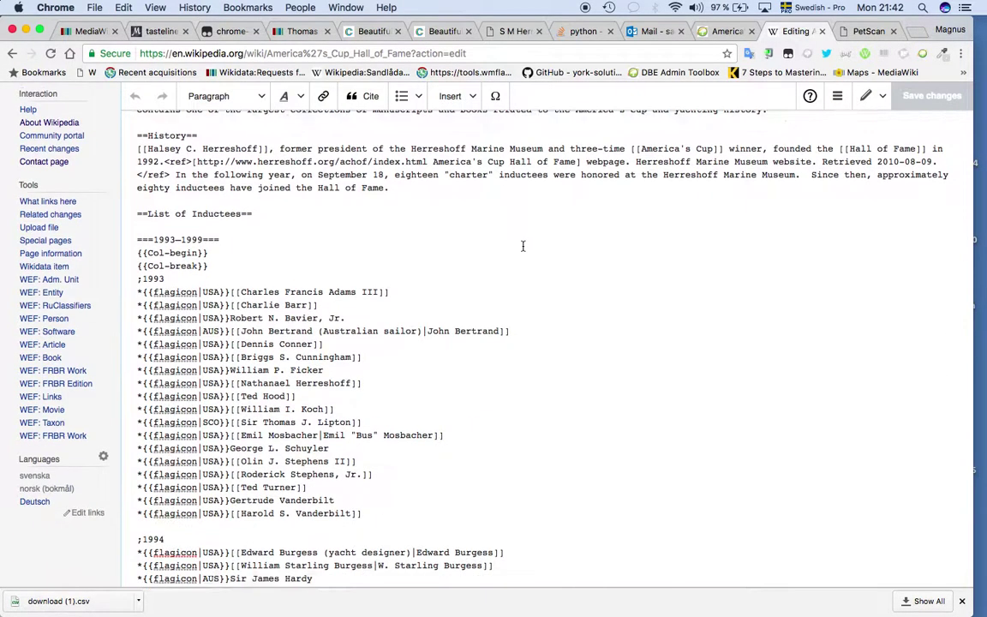
pyautogui.scroll(-5, 523, 245)
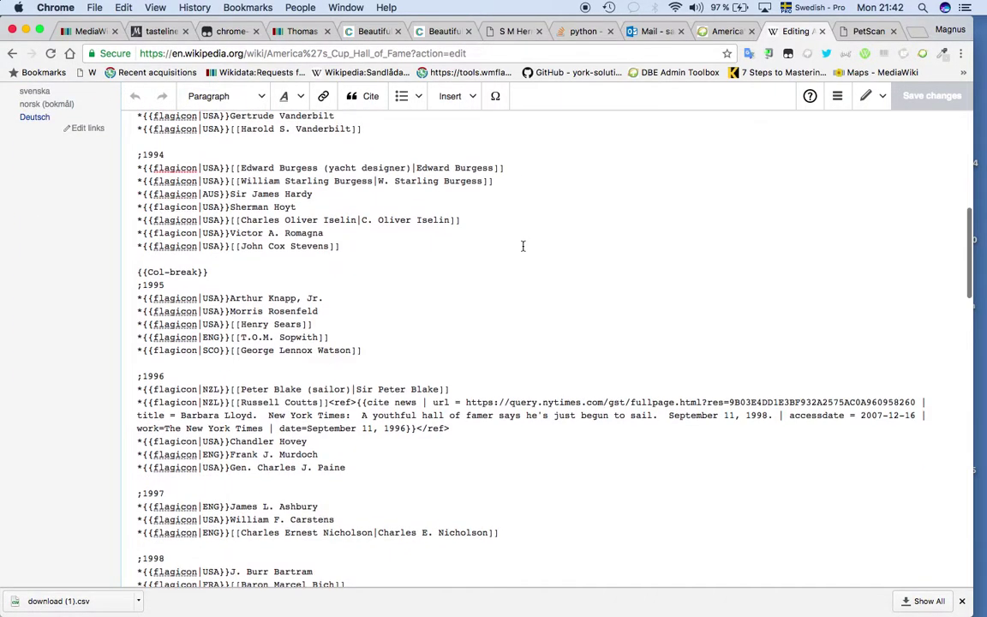
pyautogui.scroll(-13, 522, 246)
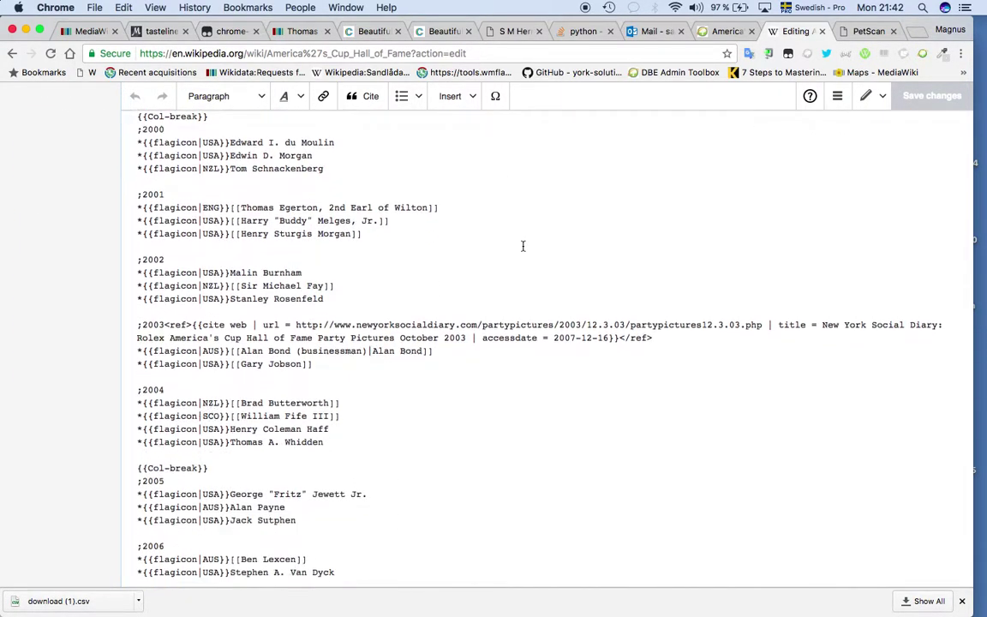
pyautogui.scroll(-7, 523, 246)
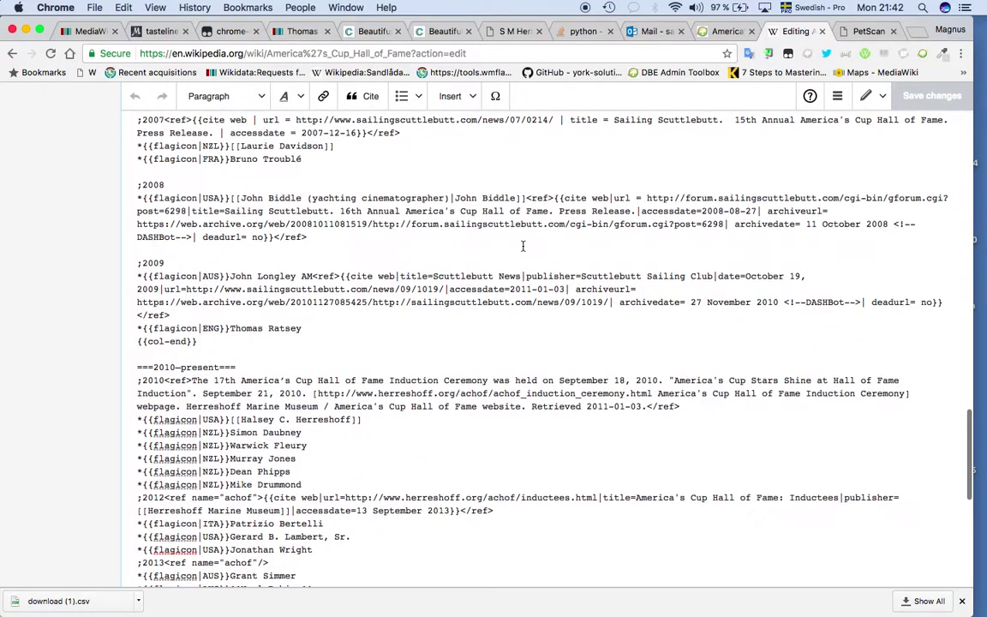
pyautogui.scroll(1, 523, 245)
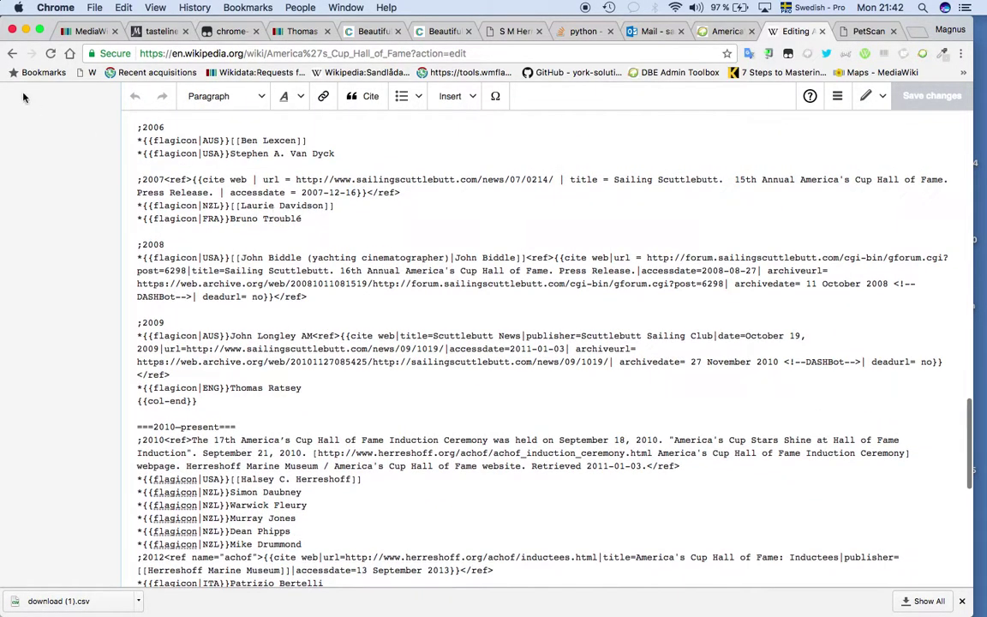
# Step: Leave the source editor and examine which Hall of Fame inductees have linked articles
pyautogui.click(11, 53)
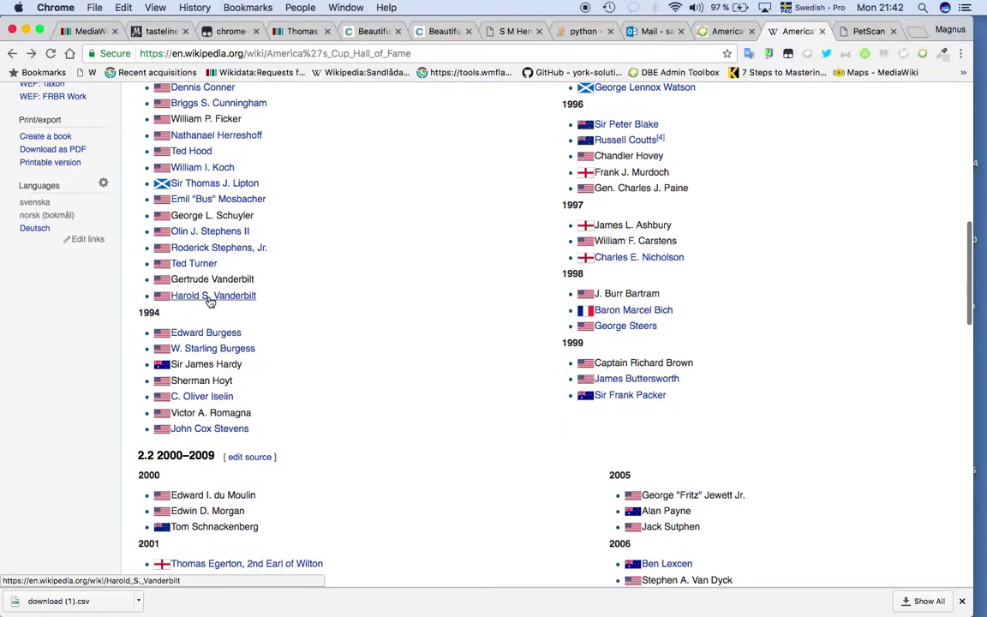
pyautogui.moveTo(218, 452)
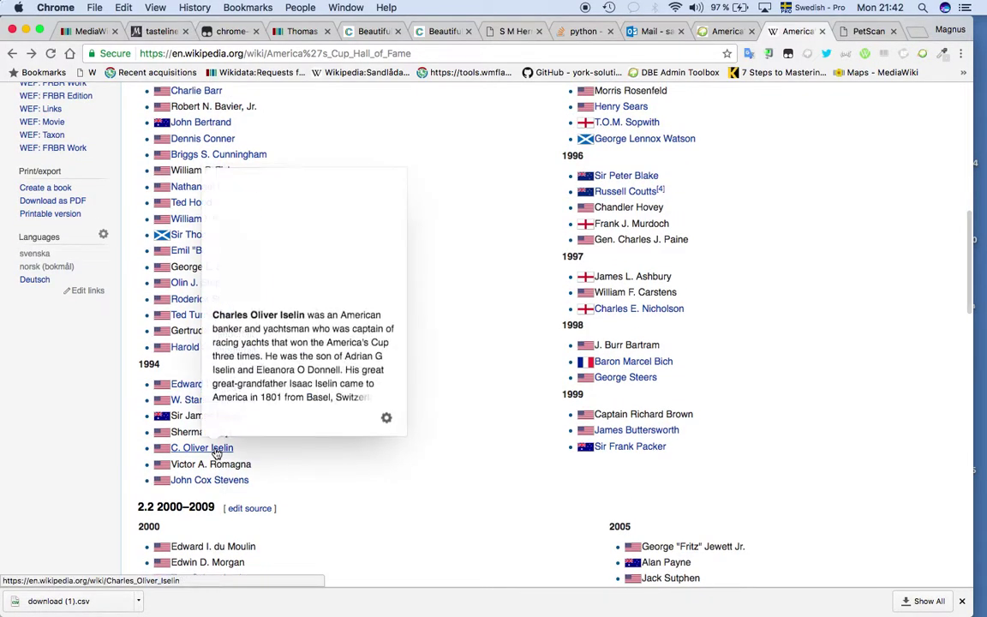
pyautogui.scroll(-1, 218, 454)
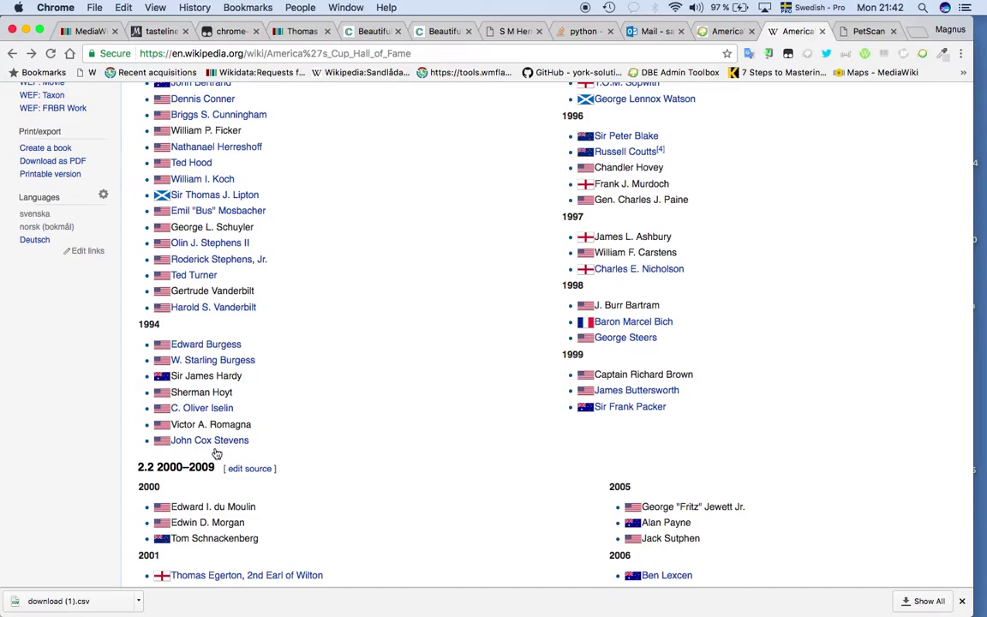
# Step: Switch to PetScan and require result pages to link to all of these pages: "America's Cup Hall of Fame"
pyautogui.hotkey('ctrl', 'Tab')
pyautogui.scroll(5, 214, 449)
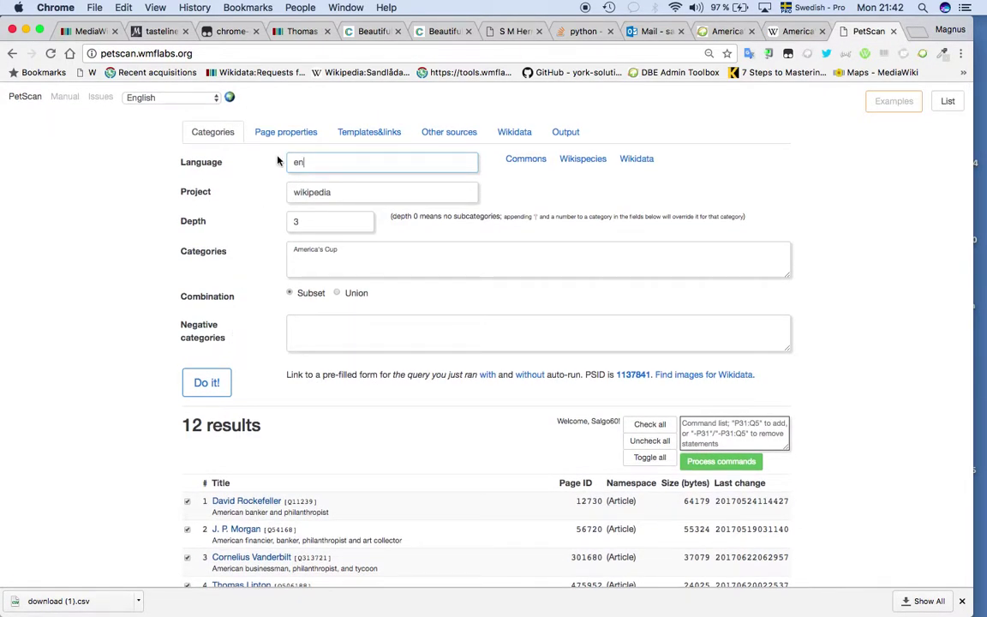
pyautogui.click(291, 134)
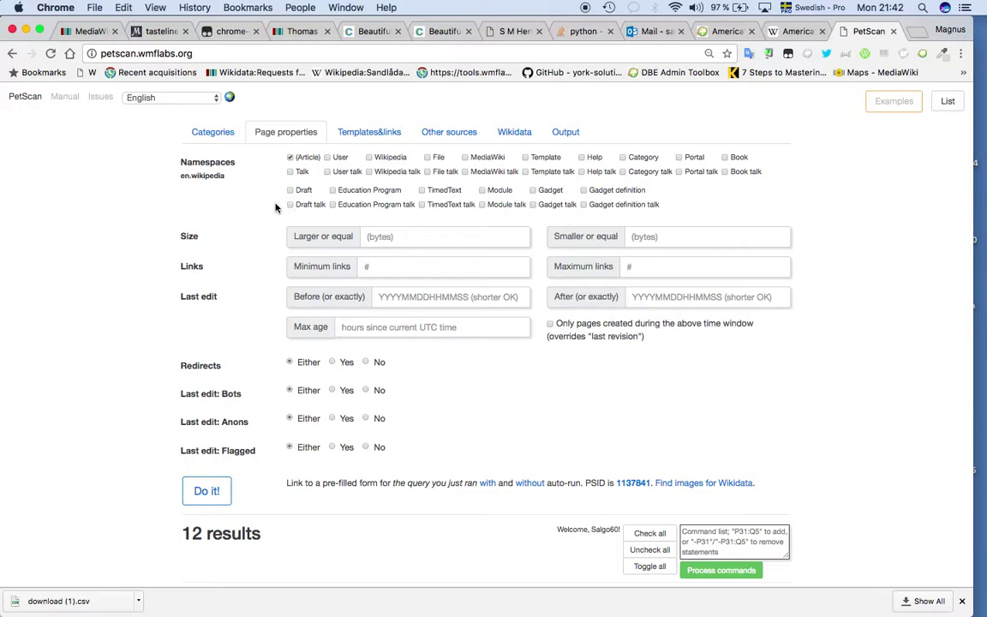
pyautogui.click(368, 134)
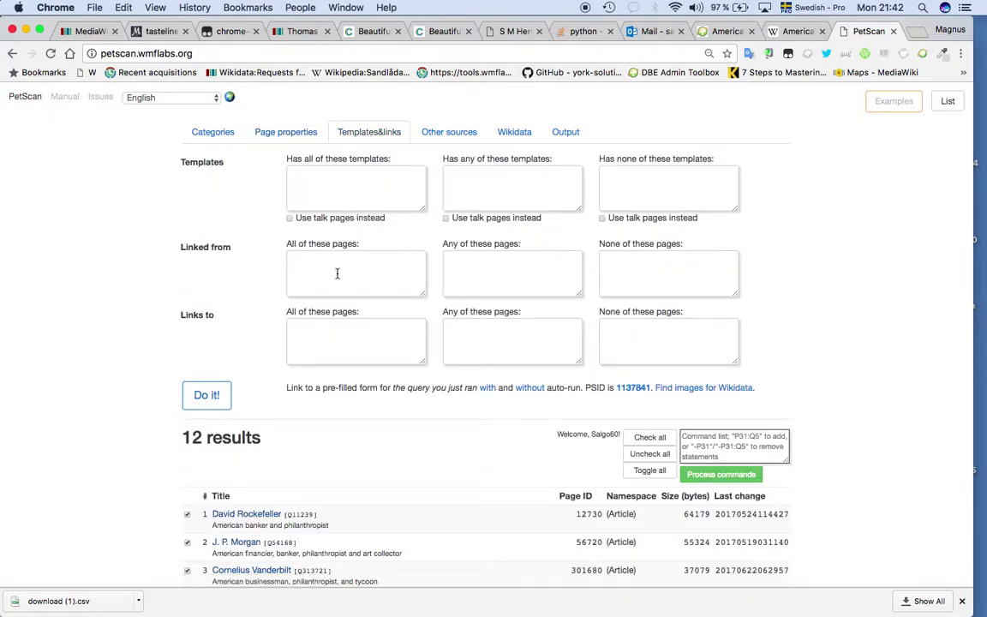
pyautogui.click(338, 273)
pyautogui.click(325, 331)
pyautogui.write("America's Cup Hall of Fame")
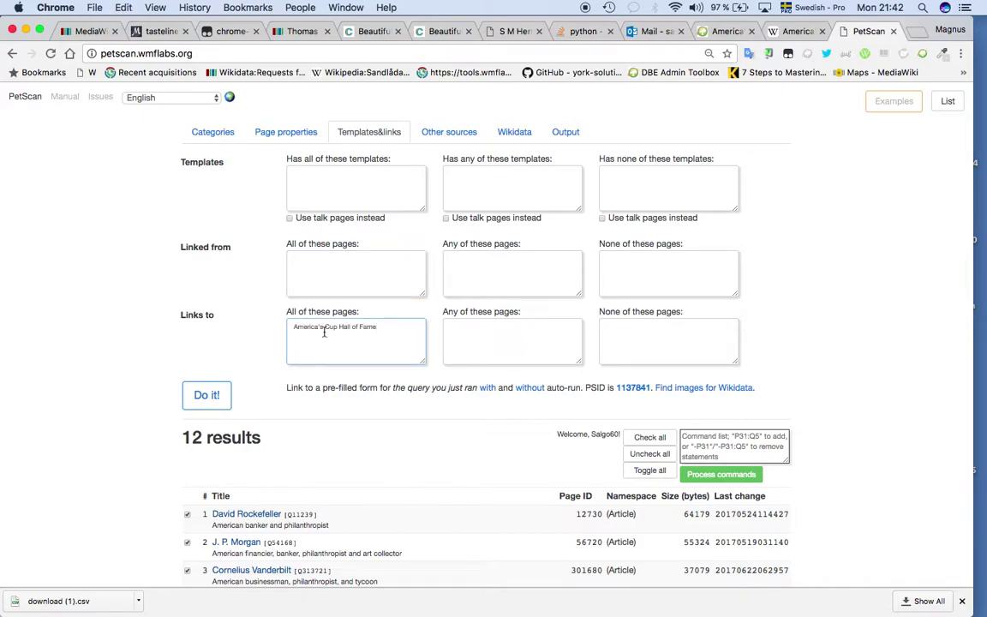
# Step: Check the article's title in its Wikipedia address, and review PetScan's Wikidata, page property, link and other source settings
pyautogui.press('super+alt+Left')
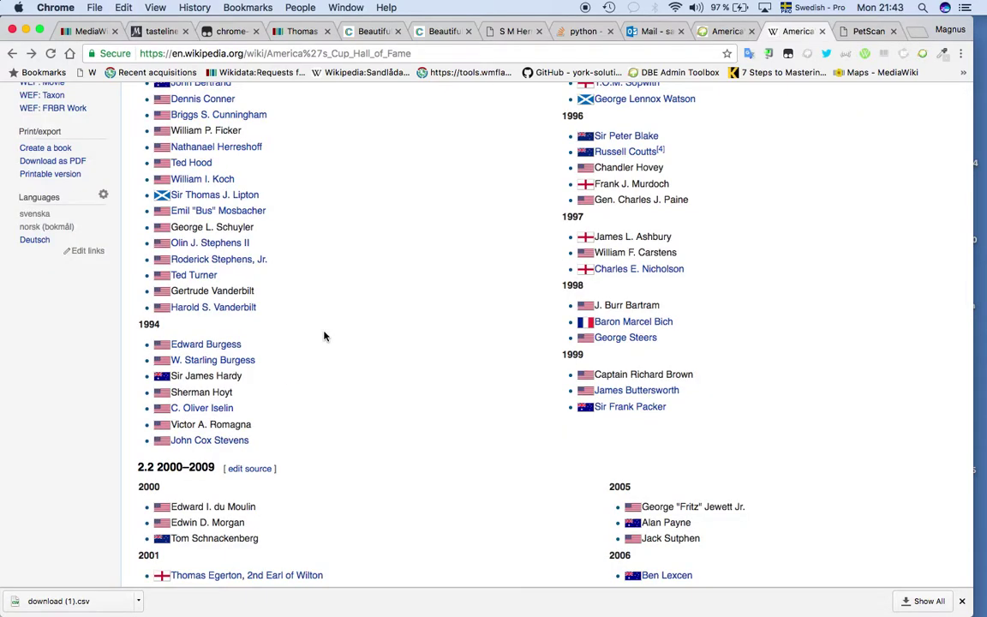
pyautogui.moveTo(429, 54); pyautogui.dragTo(264, 47)
pyautogui.press('super+alt+Right')
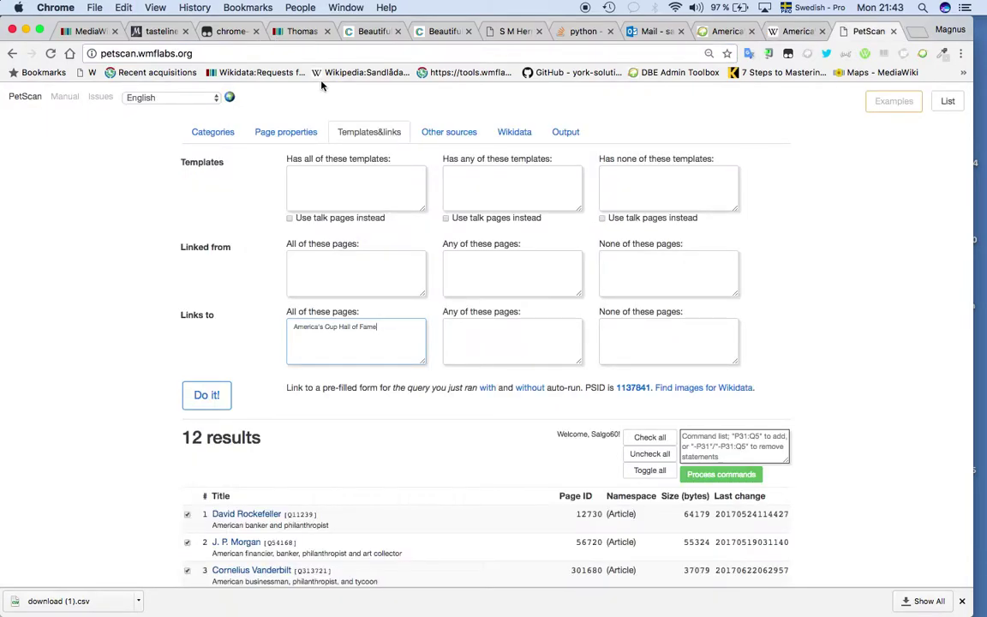
pyautogui.click(513, 133)
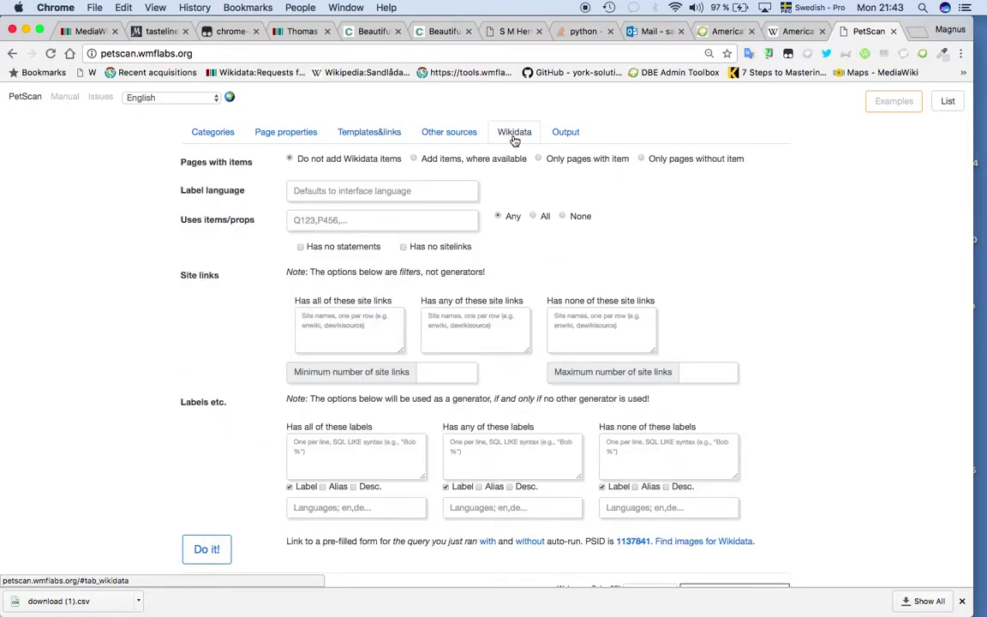
pyautogui.click(303, 135)
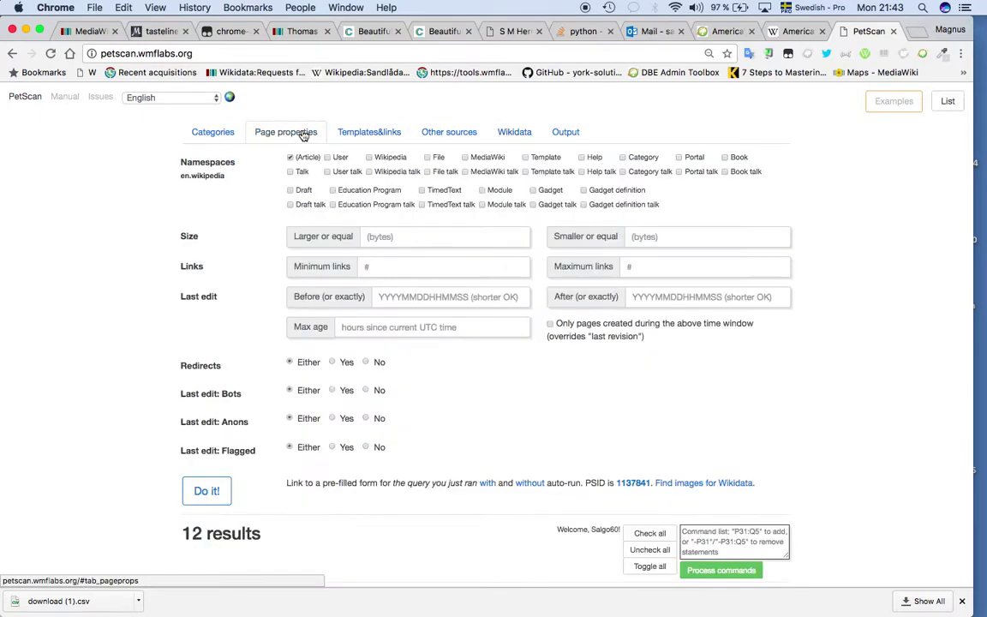
pyautogui.click(362, 137)
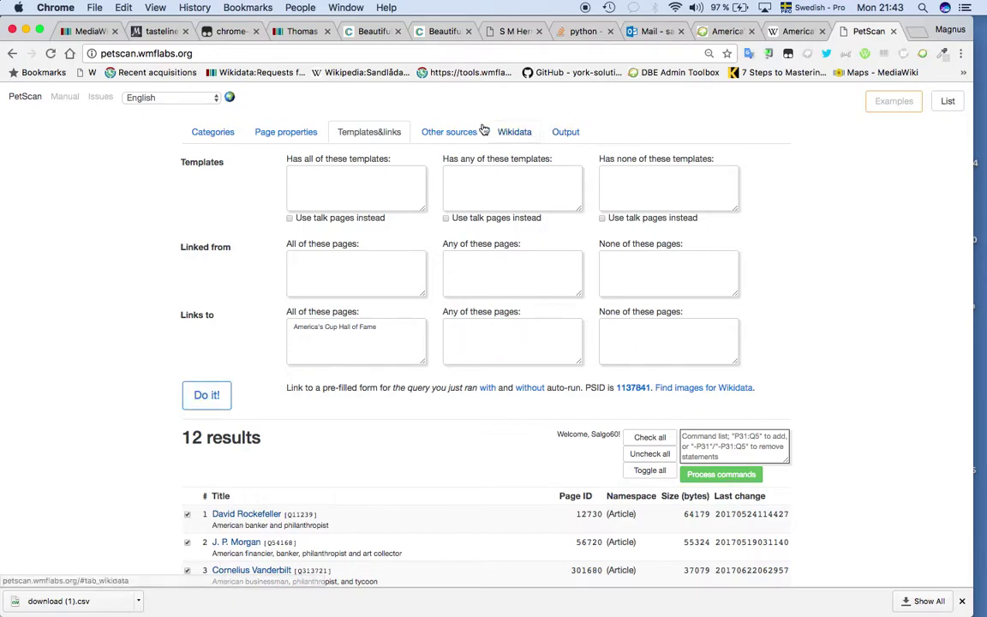
pyautogui.click(441, 133)
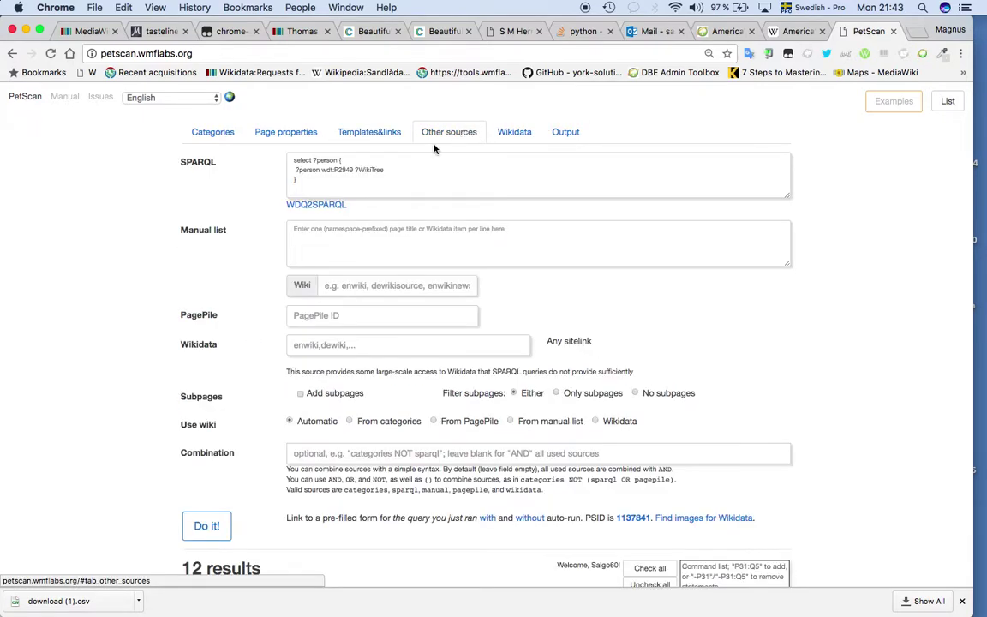
# Step: Clear the America's Cup category from the PetScan query and run it
pyautogui.click(214, 133)
pyautogui.moveTo(412, 249); pyautogui.dragTo(275, 249)
pyautogui.press('BackSpace')
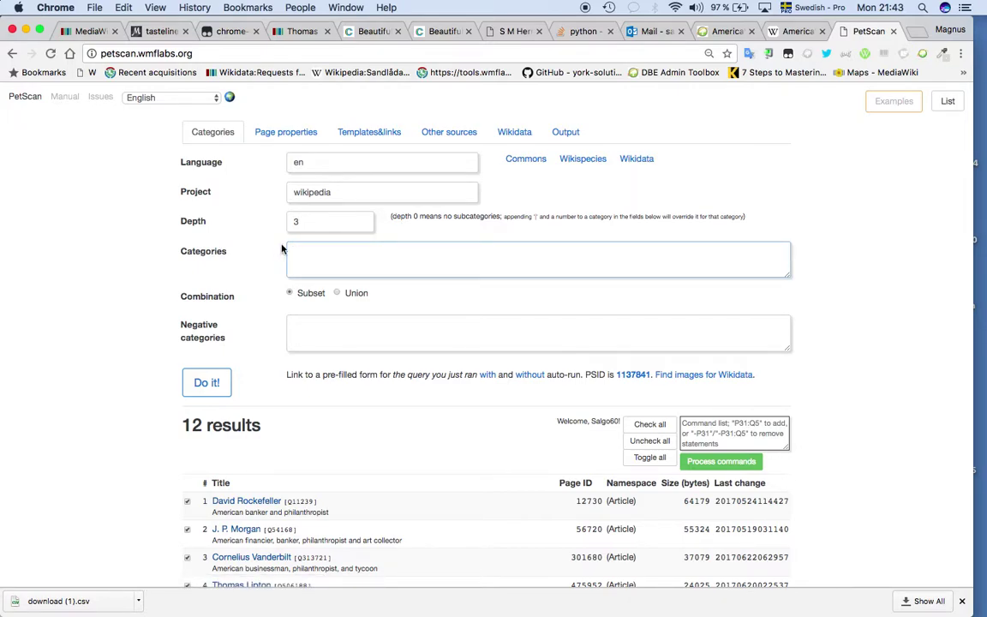
pyautogui.click(360, 224)
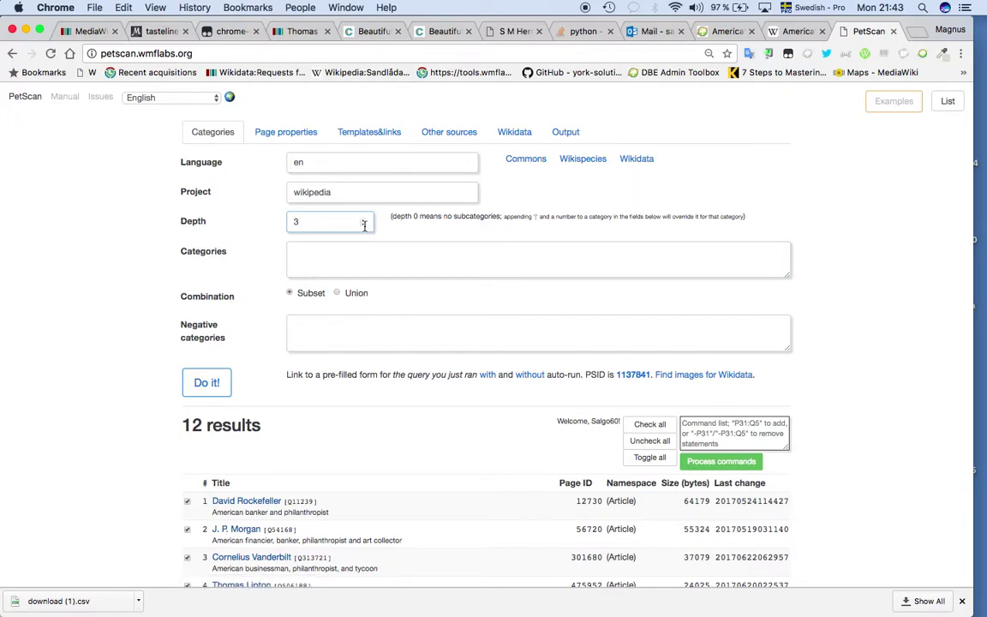
pyautogui.moveTo(346, 223); pyautogui.dragTo(260, 220)
pyautogui.click(203, 385)
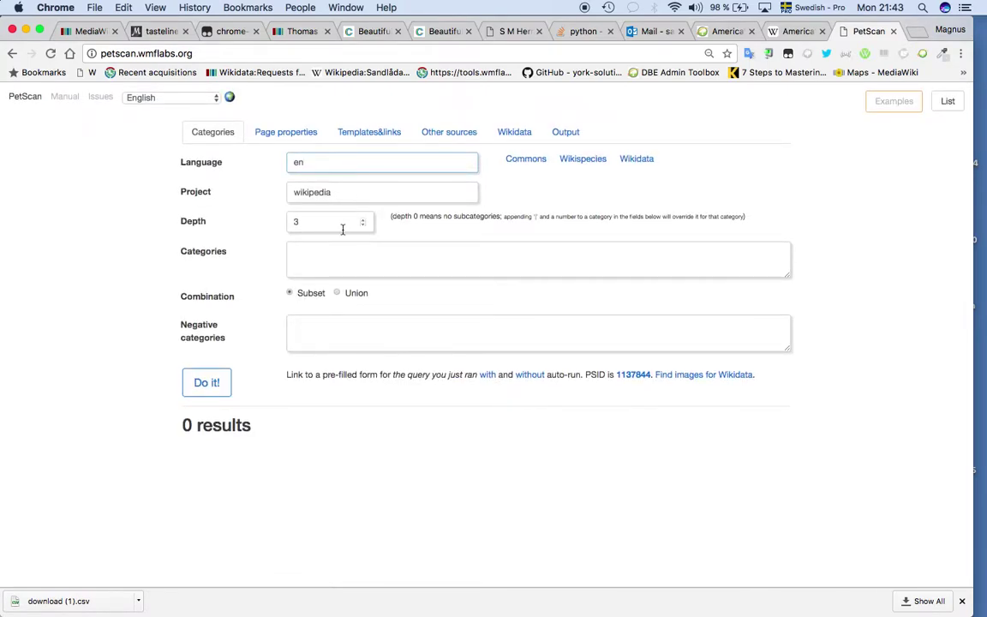
# Step: Clear the SPARQL query and rerun the search with only "America's Cup Hall of Fame" as the linked-to page
pyautogui.click(452, 137)
pyautogui.click(437, 187)
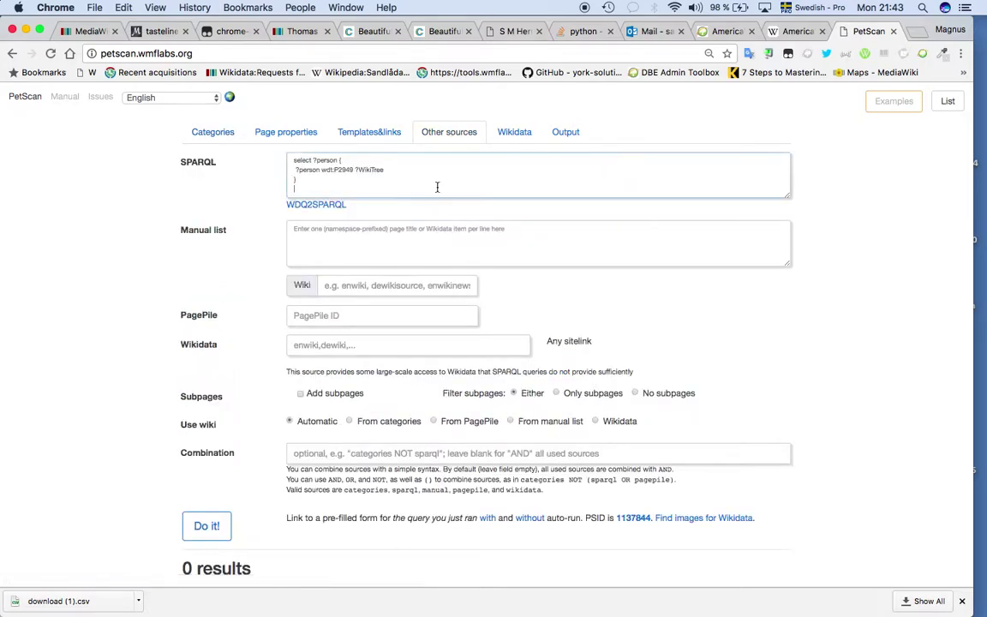
pyautogui.press('super+a')
pyautogui.press('BackSpace')
pyautogui.click(310, 137)
pyautogui.click(360, 135)
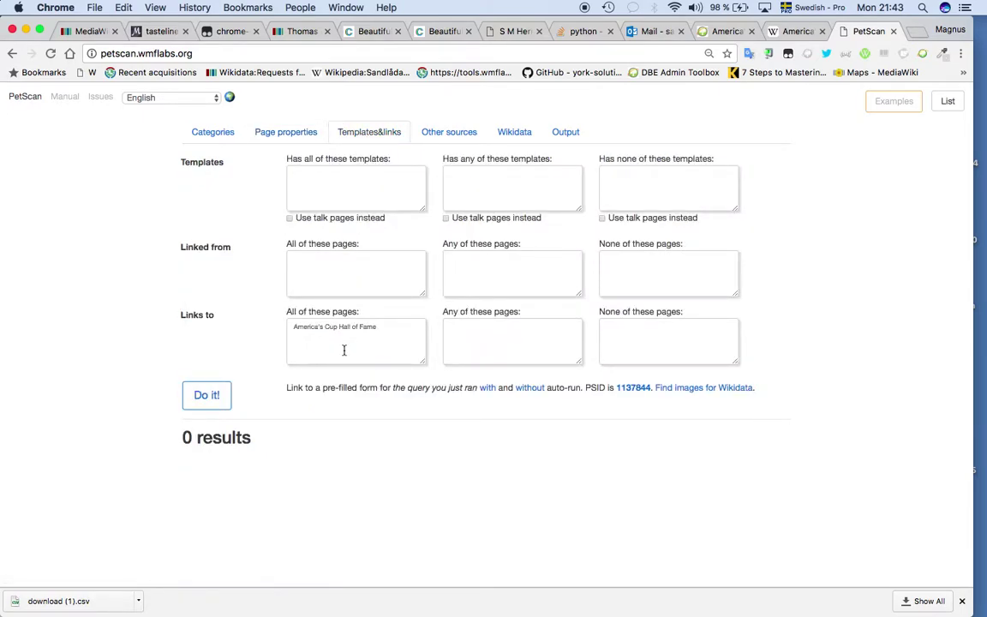
pyautogui.click(210, 394)
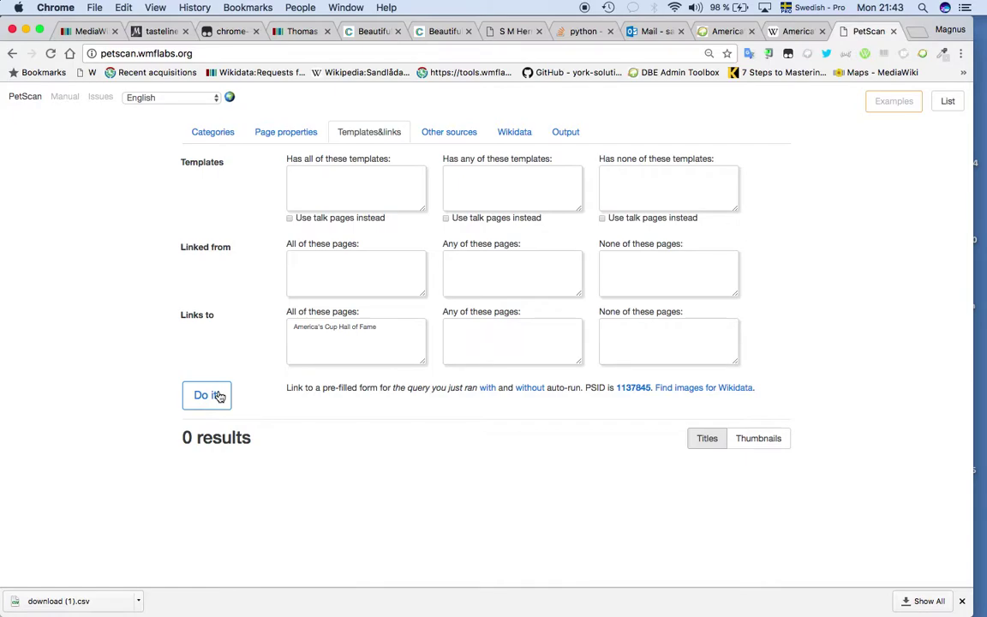
# Step: Switch to TextWrangler and replace the contents of download (1).csv with the SPARQL query selecting ?person by wdt:P2949 ?WikiTree
pyautogui.press('super+Tab')
pyautogui.press('super+Tab')
pyautogui.press('super+Tab')
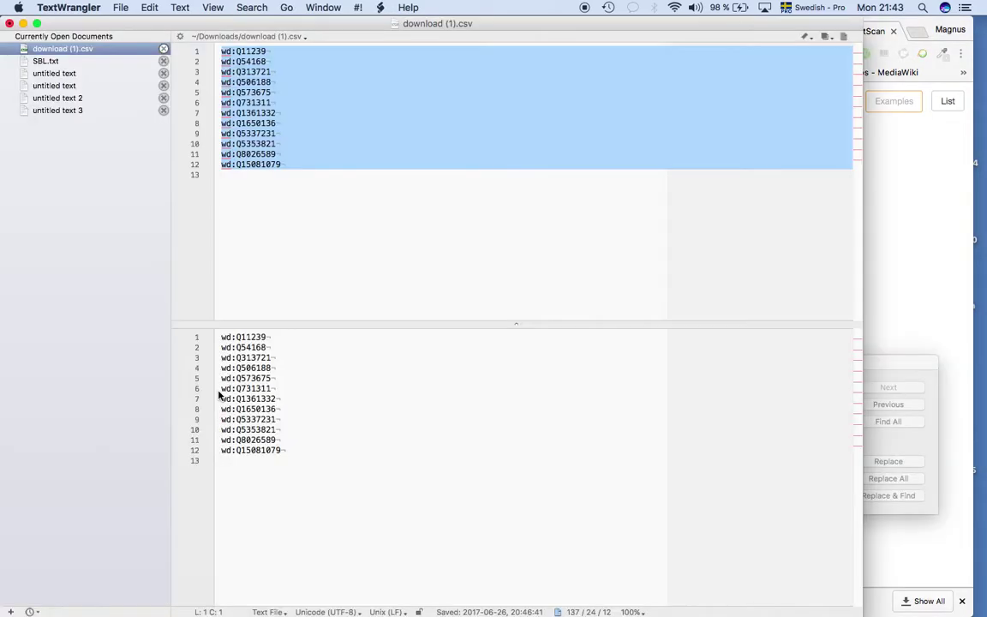
pyautogui.write('select ?person { ?person wdt:P3969 ?WikiTree }')
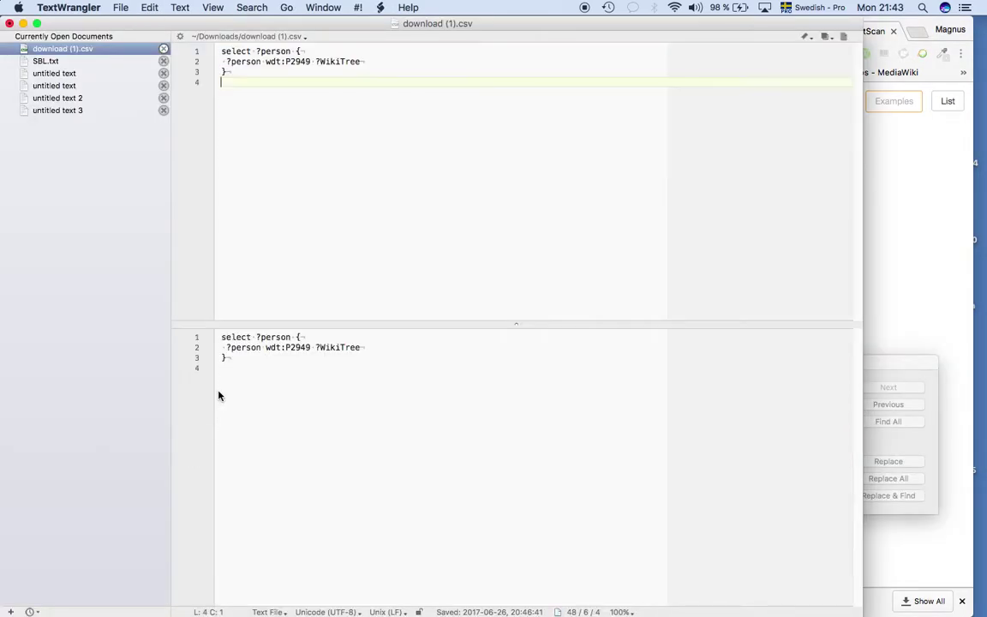
# Step: Return to PetScan, move "America's Cup Hall of Fame" from Links to into Linked from all of these pages, and run the query
pyautogui.press('super+Tab')
pyautogui.click(400, 326)
pyautogui.press('super+a')
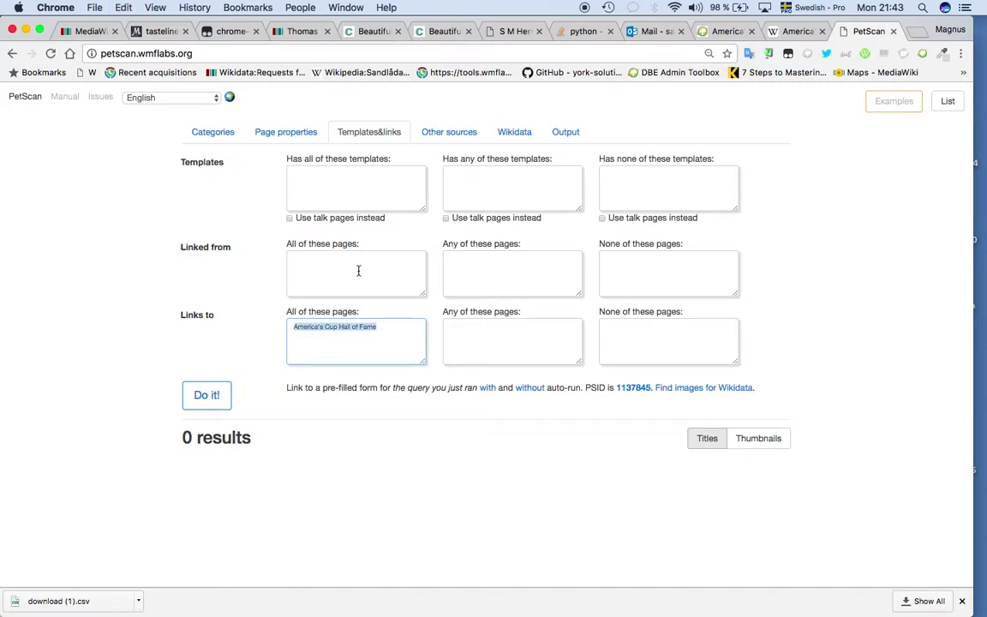
pyautogui.press('super+c')
pyautogui.click(358, 271)
pyautogui.press('super+v')
pyautogui.doubleClick(368, 326)
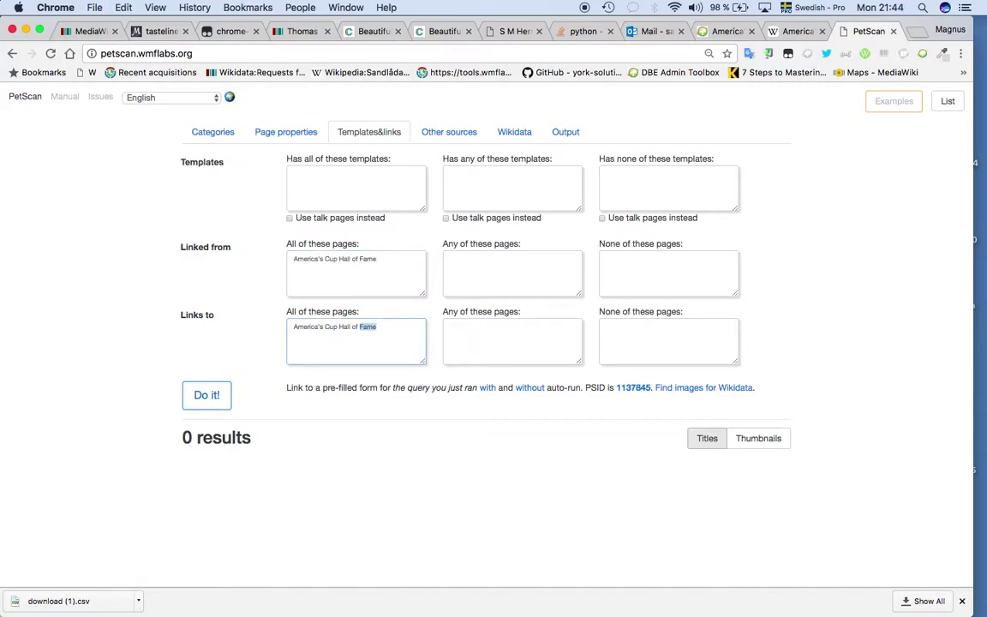
pyautogui.moveTo(313, 294); pyautogui.dragTo(268, 294)
pyautogui.press('BackSpace')
pyautogui.click(210, 395)
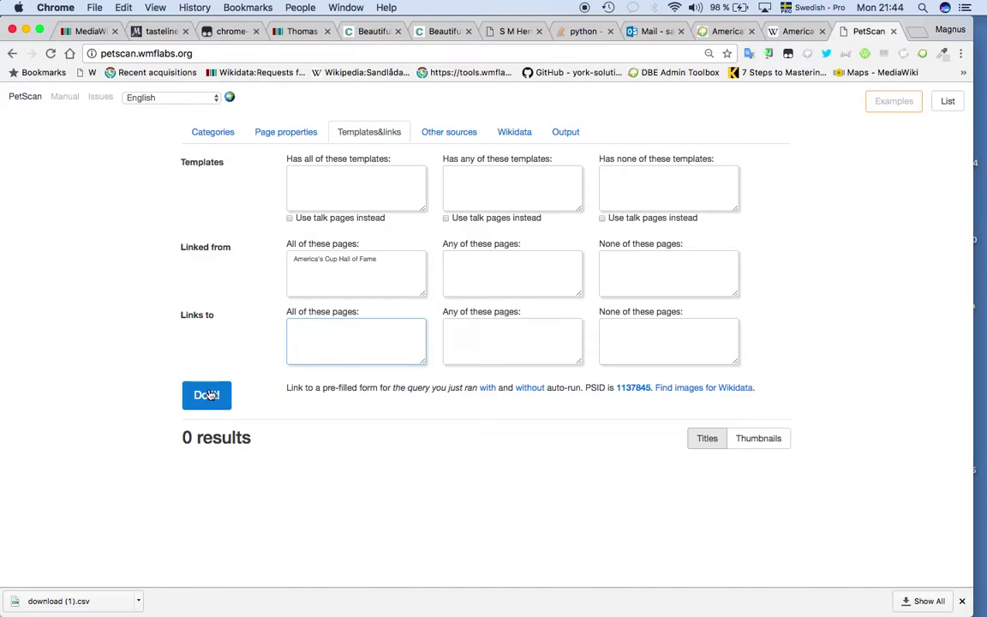
pyautogui.click(206, 396)
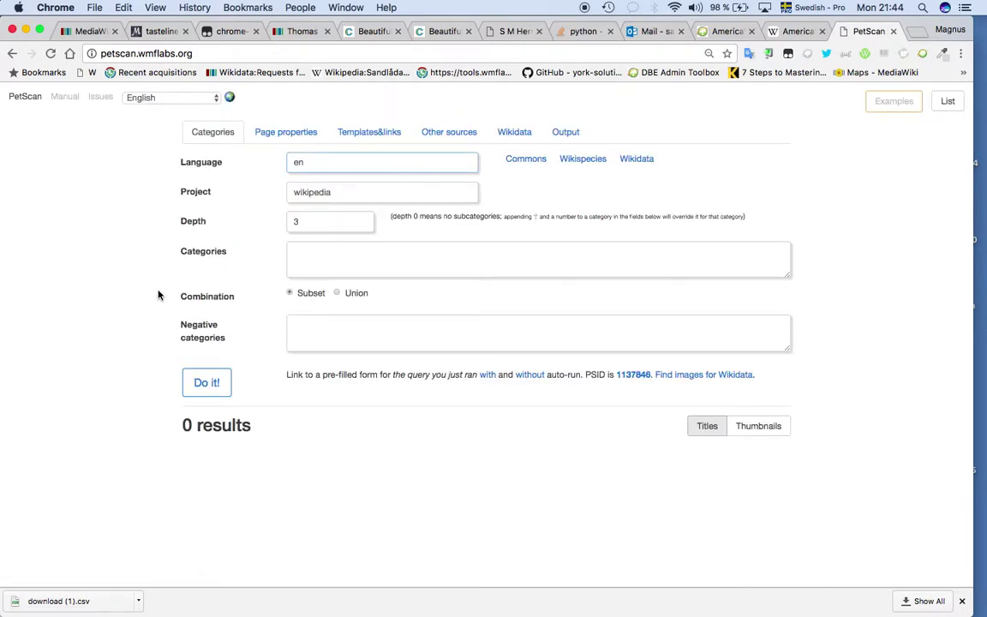
# Step: Move "America's Cup Hall of Fame" to Linked from any of these pages, leaving the all-pages condition empty, and run the query
pyautogui.click(287, 135)
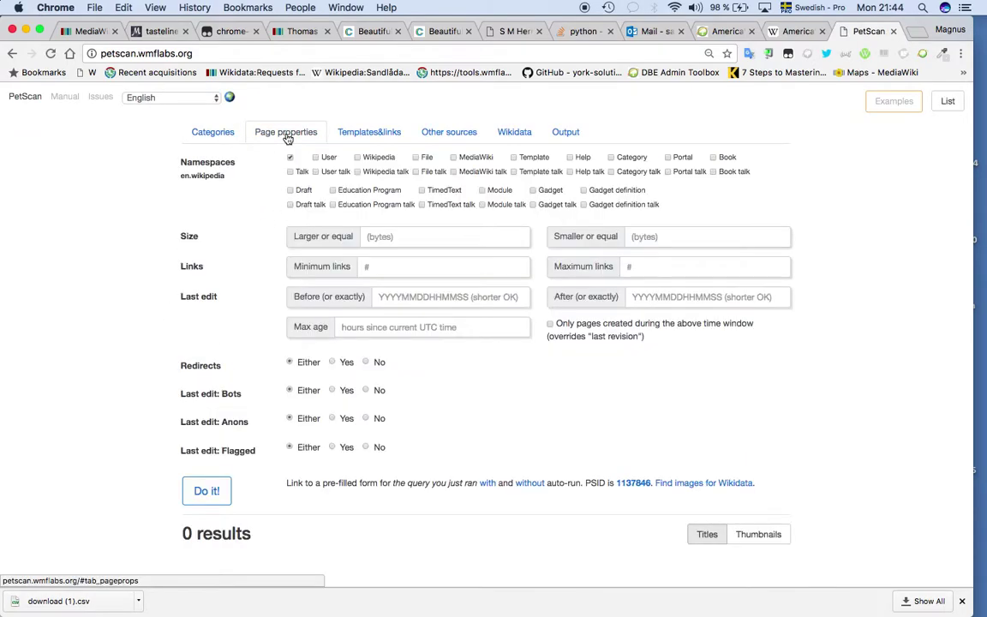
pyautogui.click(360, 133)
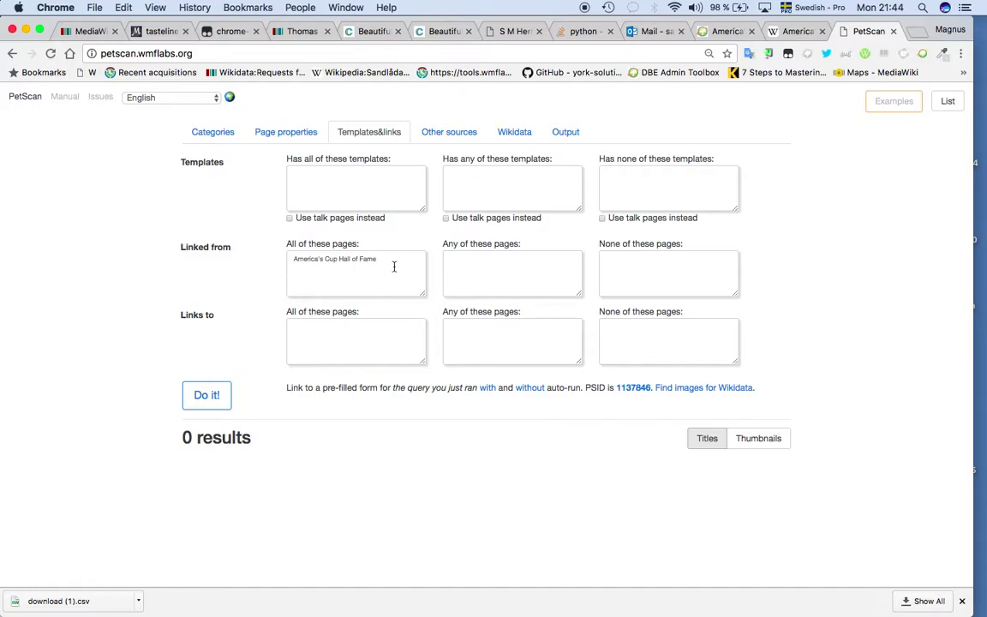
pyautogui.click(482, 265)
pyautogui.press('cmd+v')
pyautogui.moveTo(377, 259); pyautogui.dragTo(340, 259)
pyautogui.press('cmd+a')
pyautogui.press('BackSpace')
pyautogui.click(206, 395)
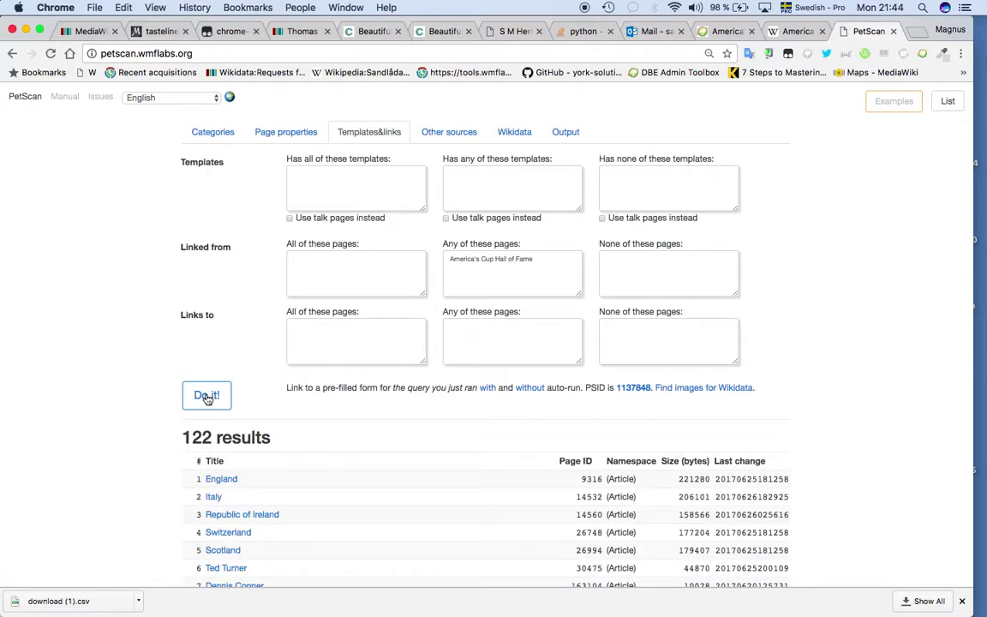
# Step: Examine the full list of pages linked from the Hall of Fame article for people and unrelated entries
pyautogui.scroll(-10, 180, 308)
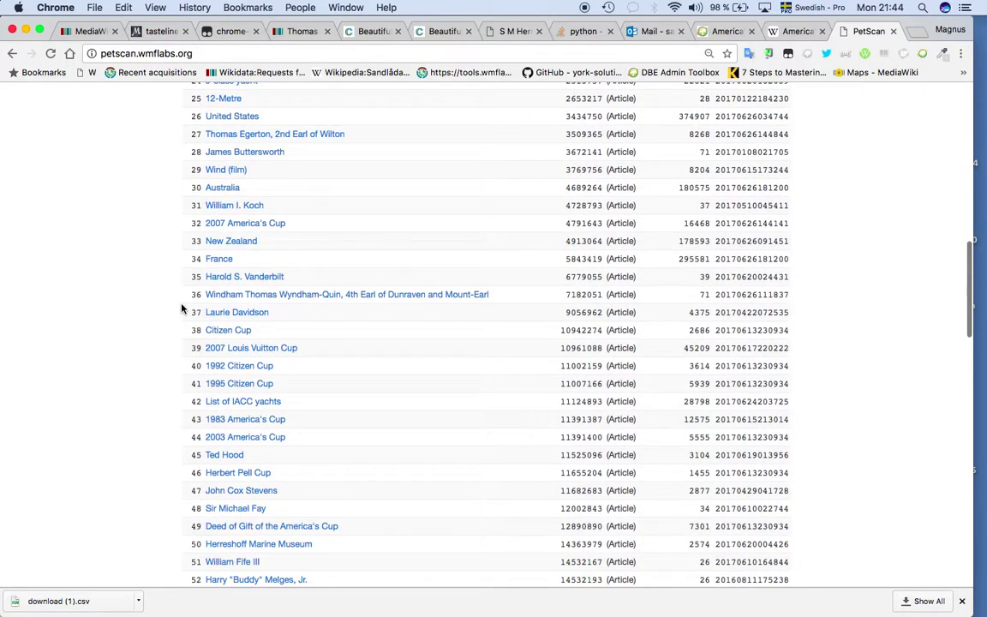
pyautogui.scroll(-15, 181, 309)
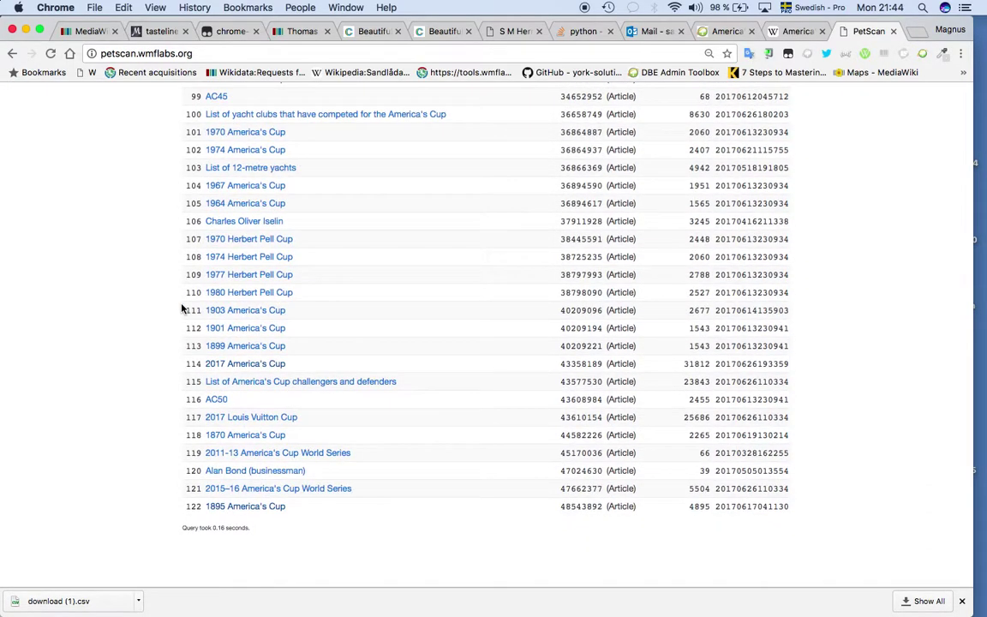
pyautogui.scroll(12, 181, 308)
pyautogui.scroll(-11, 181, 308)
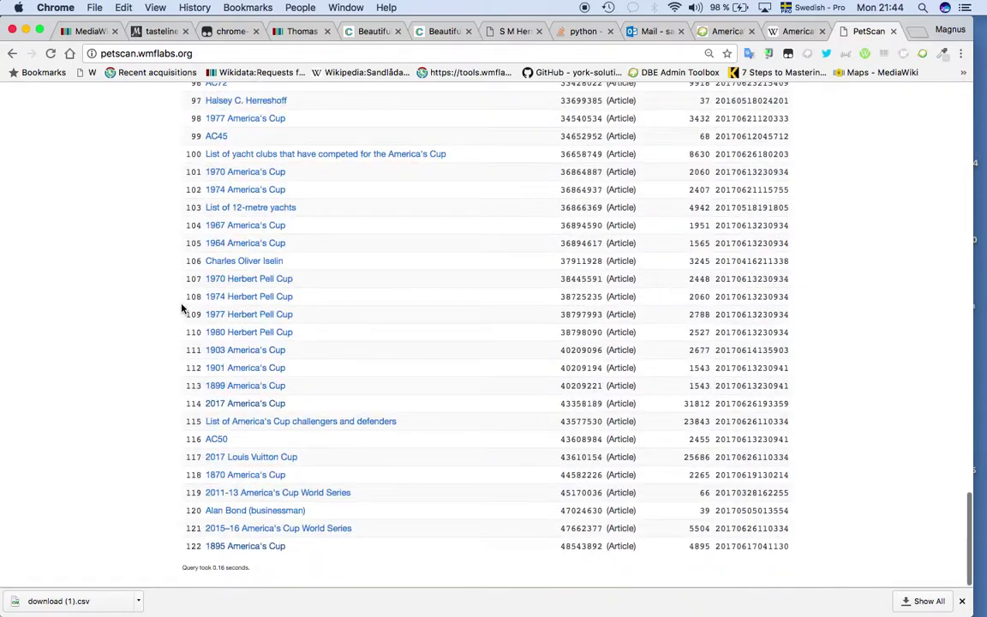
pyautogui.scroll(5, 243, 246)
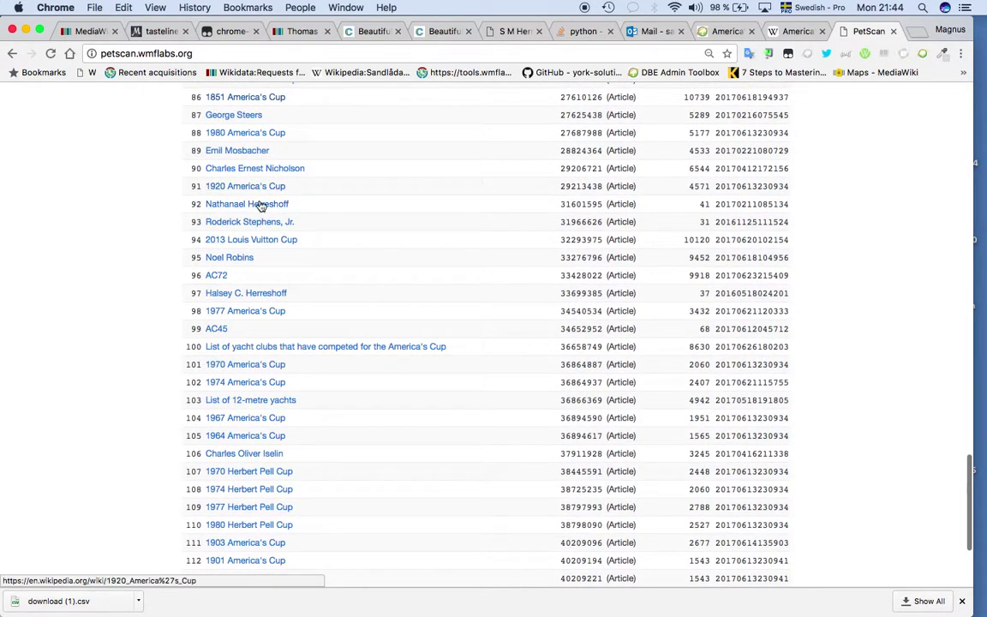
pyautogui.scroll(6, 259, 205)
pyautogui.scroll(19, 260, 206)
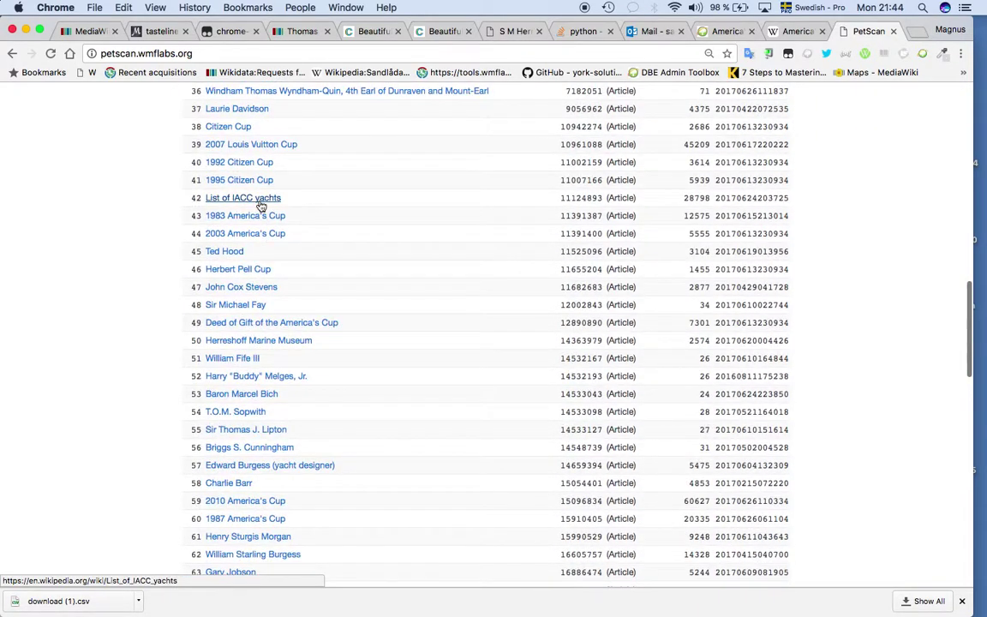
pyautogui.scroll(-20, 260, 197)
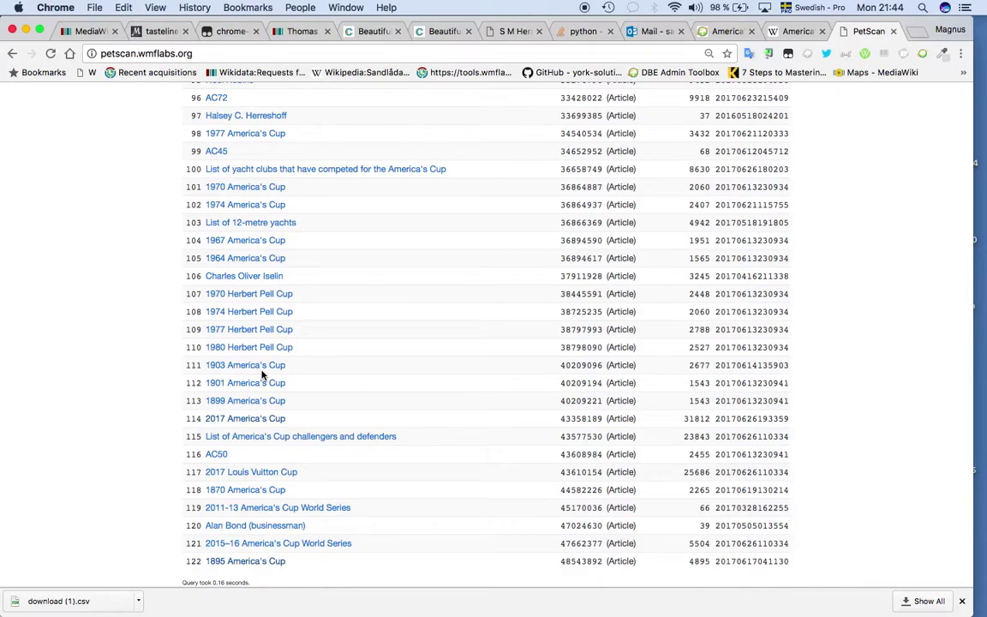
pyautogui.scroll(20, 261, 374)
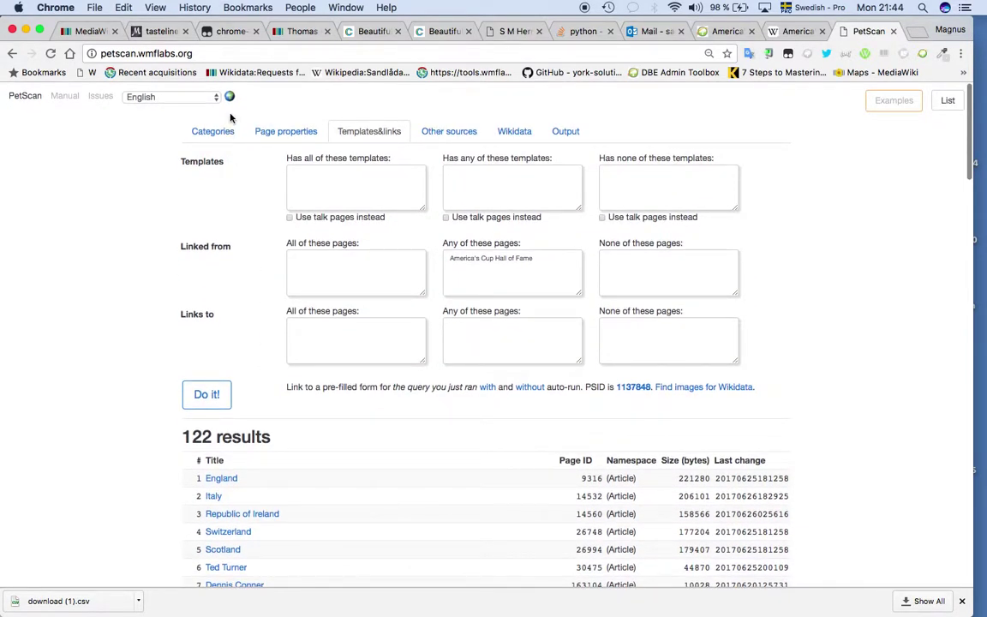
# Step: Copy the SPARQL query from TextWrangler into PetScan's SPARQL source as "select ?person { ?person wdt:P2949 ?WikiTree }" and run the combined search
pyautogui.click(302, 136)
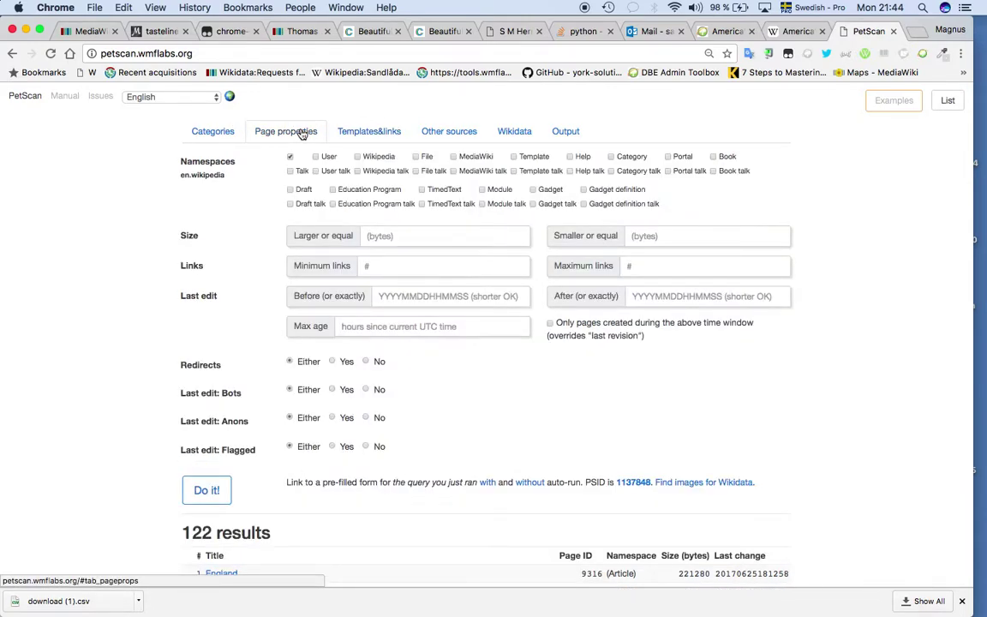
pyautogui.click(366, 133)
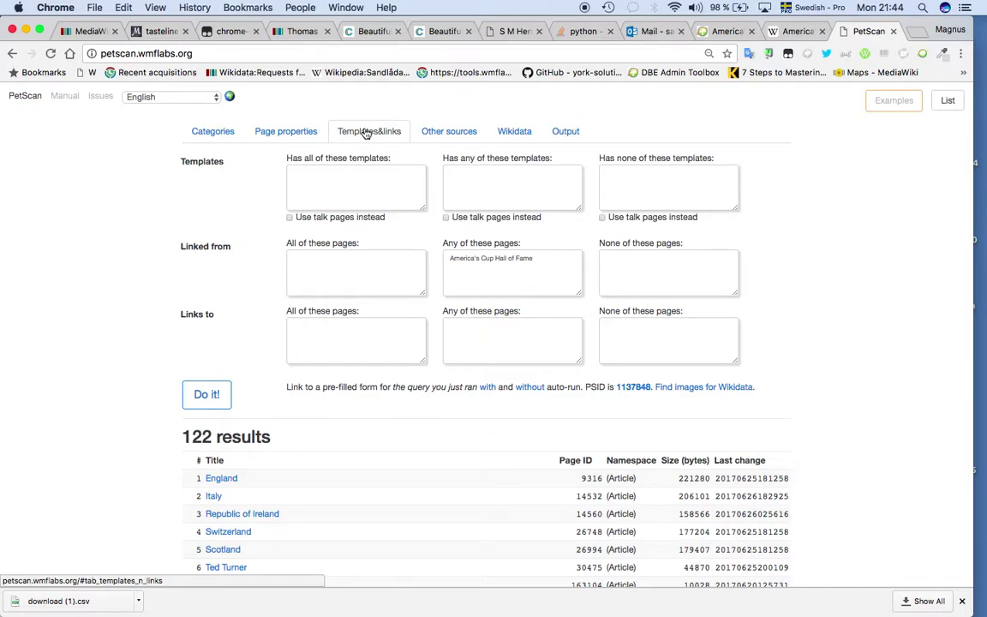
pyautogui.press('super+Tab')
pyautogui.press('super+a')
pyautogui.press('super+Tab')
pyautogui.click(515, 130)
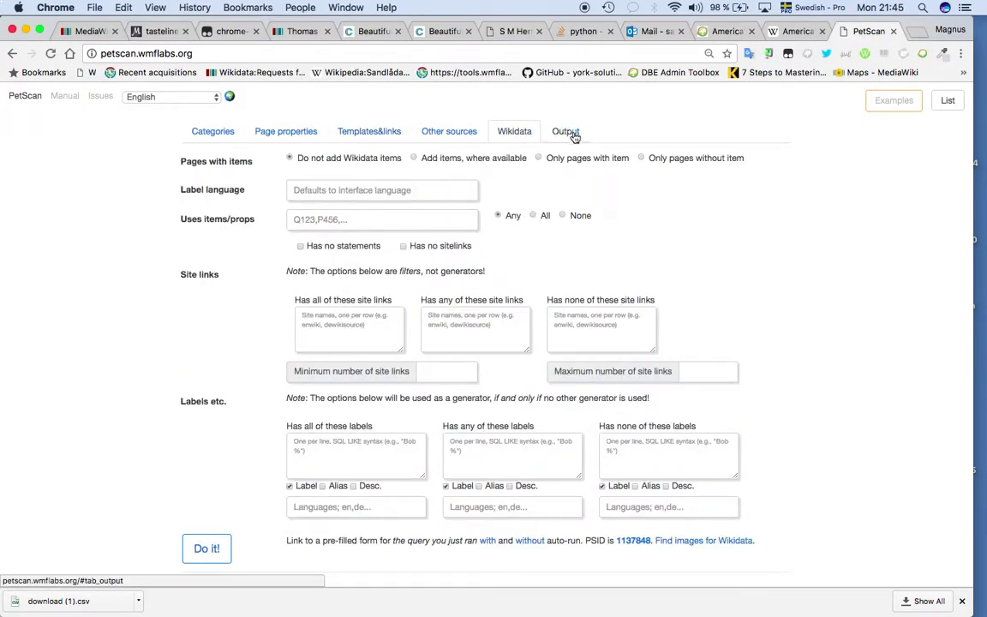
pyautogui.click(424, 129)
pyautogui.click(418, 179)
pyautogui.write('select ?person {   ?person wdt:P2949 ?WikiTree }')
pyautogui.scroll(-5, 182, 389)
pyautogui.click(205, 319)
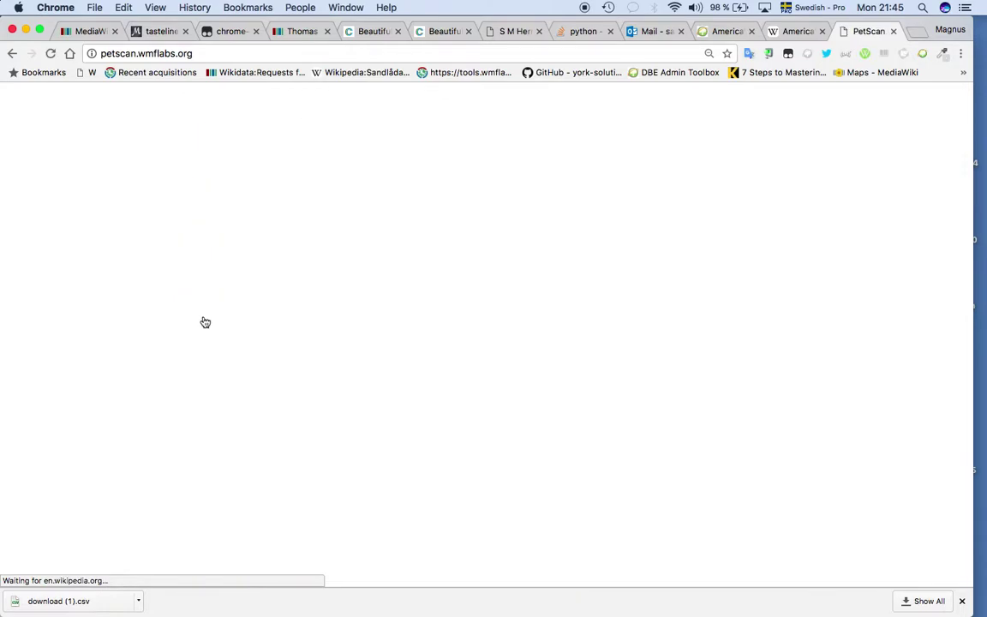
pyautogui.scroll(-3, 206, 321)
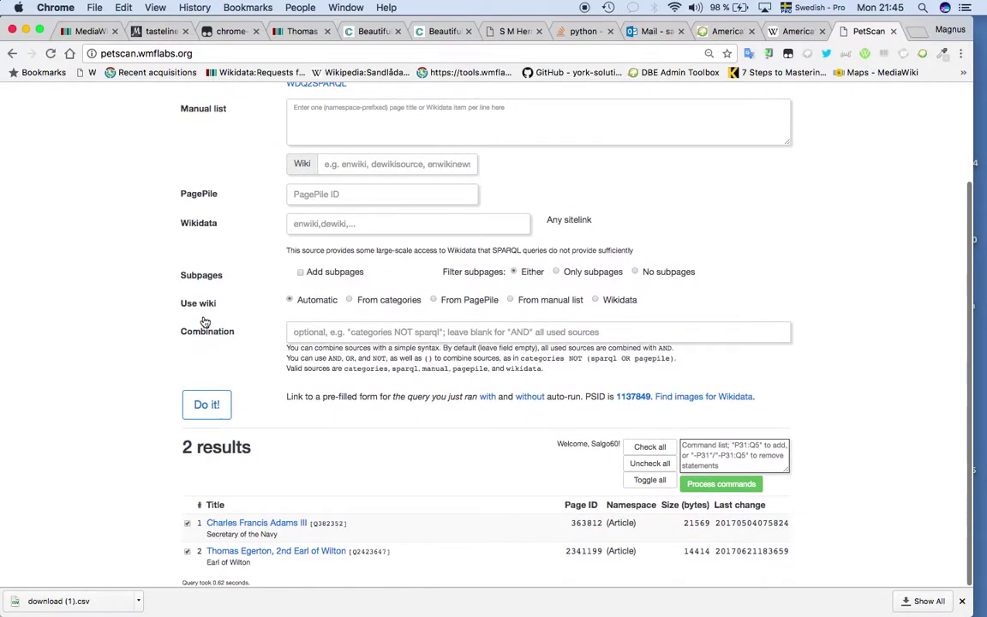
# Step: Open the Wikidata item for Charles Francis Adams III from the results, and open his linked WikiTree profile in a separate tab
pyautogui.click(254, 525)
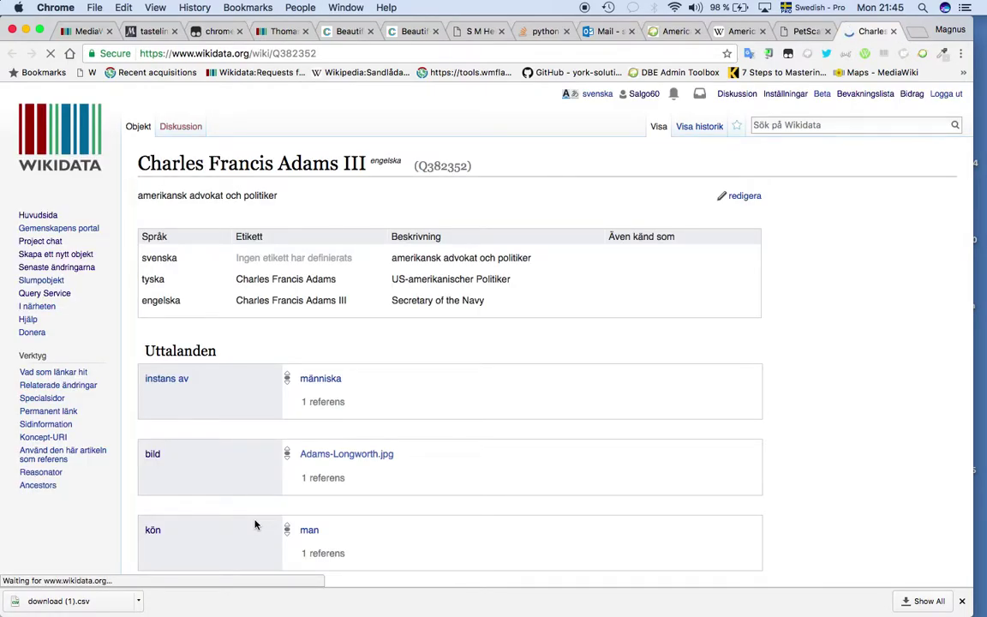
pyautogui.scroll(-8, 254, 524)
pyautogui.scroll(-15, 254, 524)
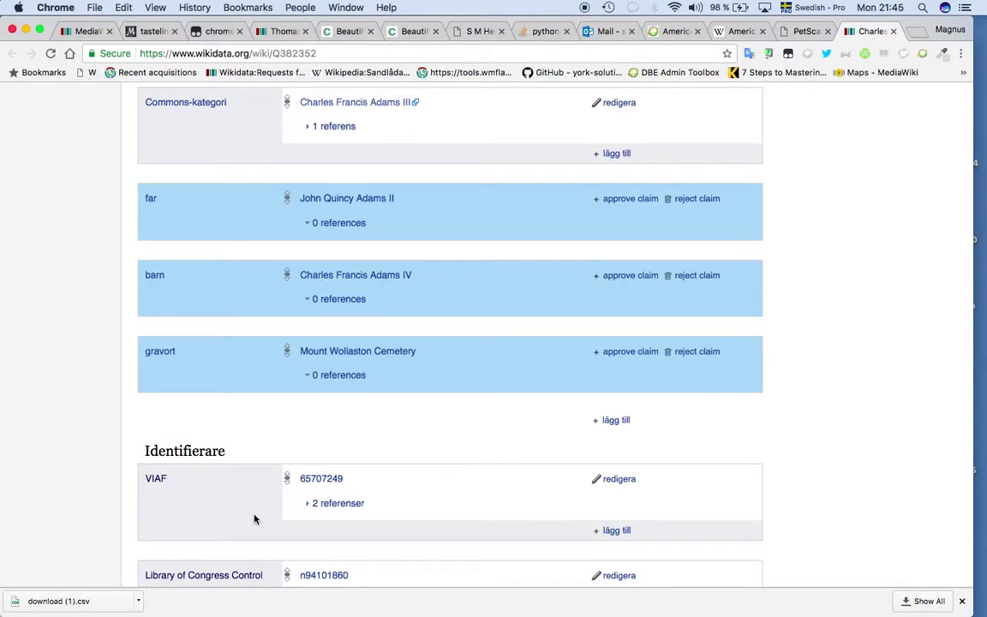
pyautogui.scroll(-5, 255, 518)
pyautogui.scroll(-8, 254, 518)
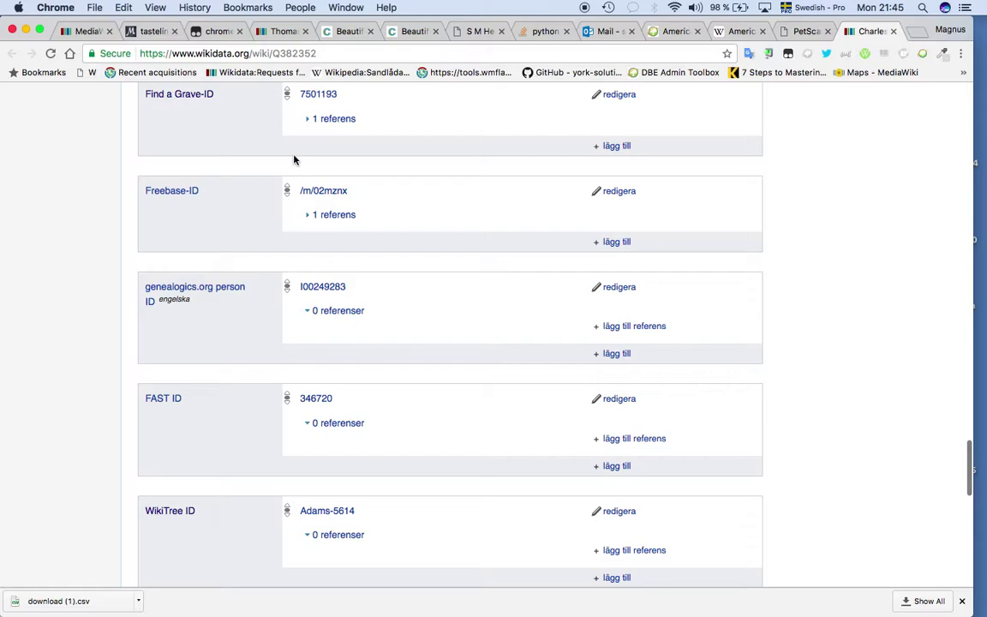
pyautogui.scroll(-4, 283, 257)
pyautogui.keyDown('super'); pyautogui.click(328, 344); pyautogui.keyUp('super')
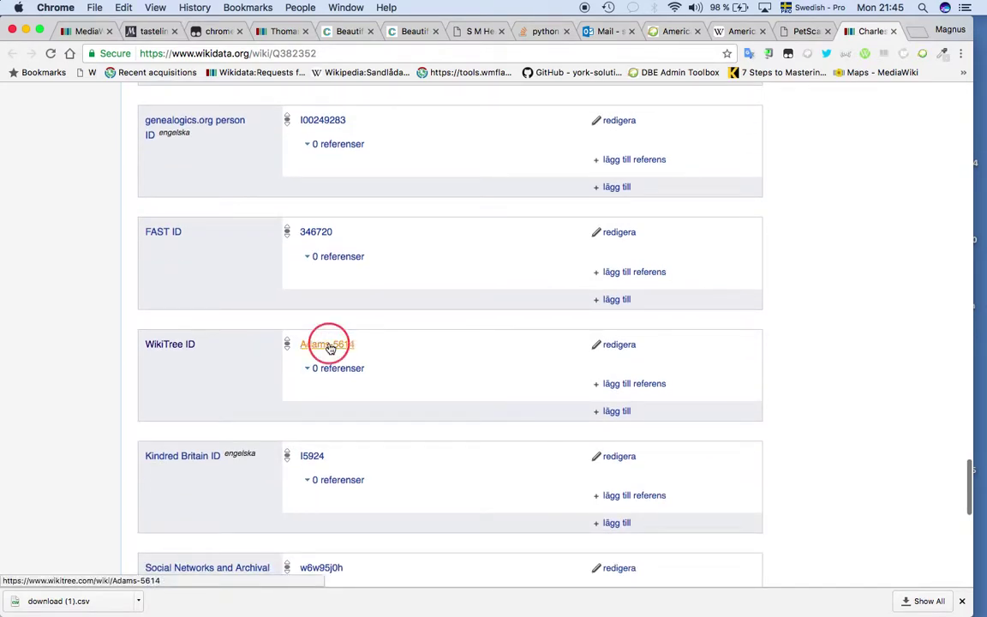
# Step: Open the English Wikipedia article on Charles Francis Adams III, search it for "yac", and examine its Activities and interests section
pyautogui.scroll(-10, 331, 347)
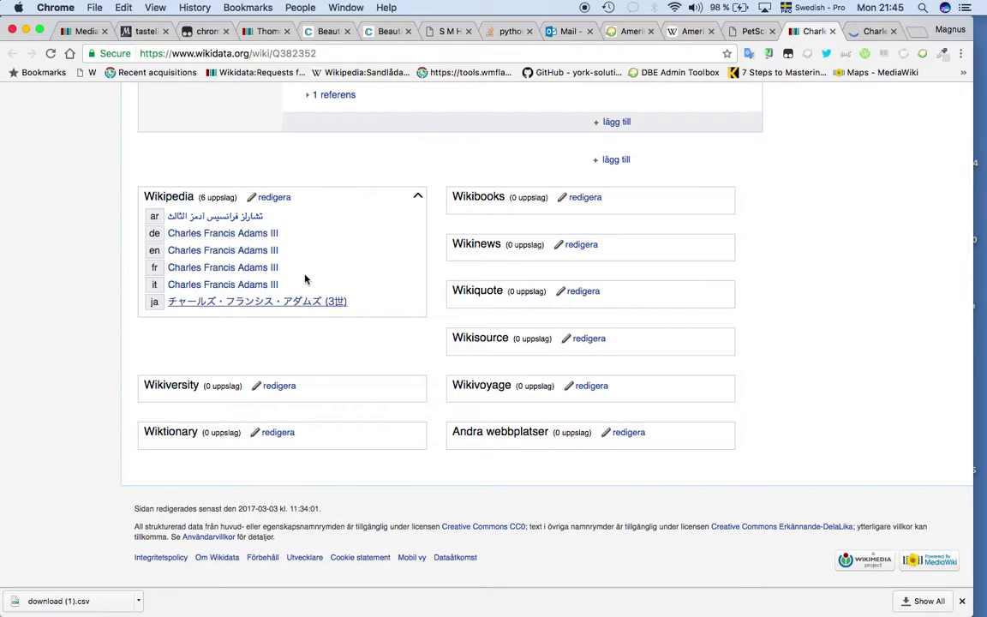
pyautogui.click(259, 254)
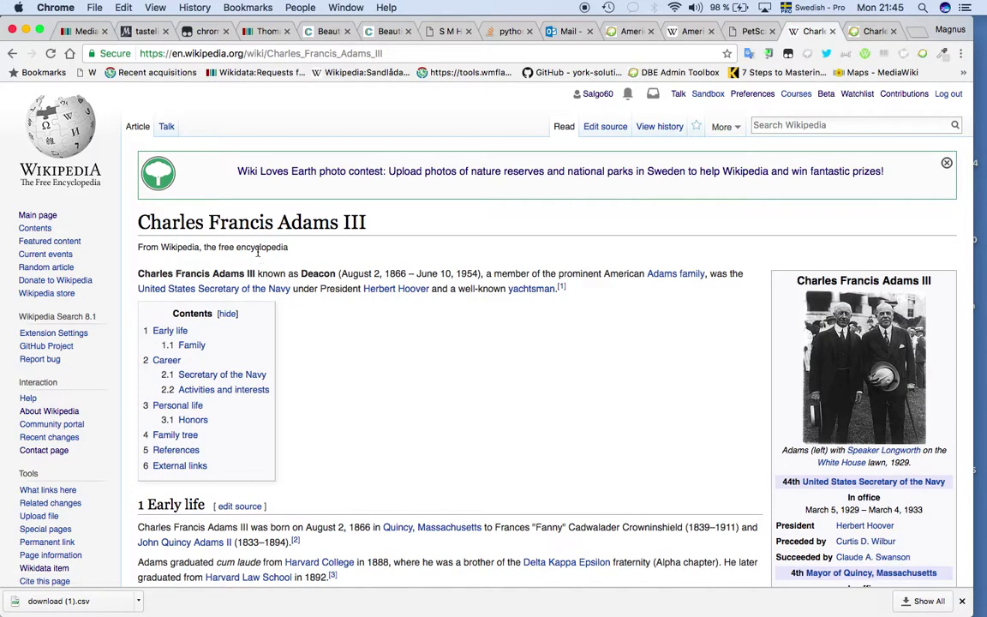
pyautogui.scroll(-3, 275, 302)
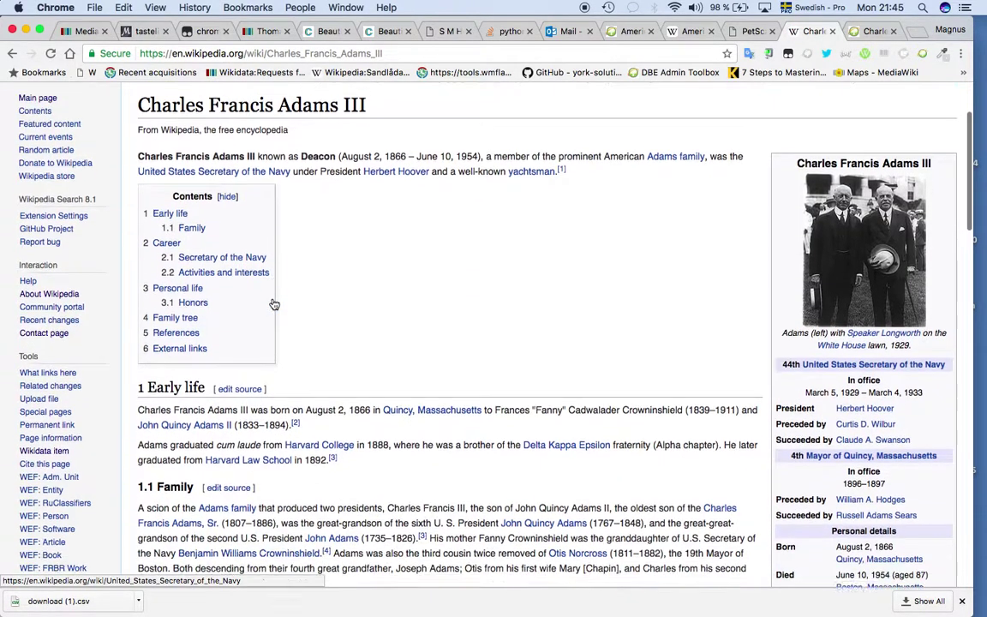
pyautogui.scroll(-6, 373, 253)
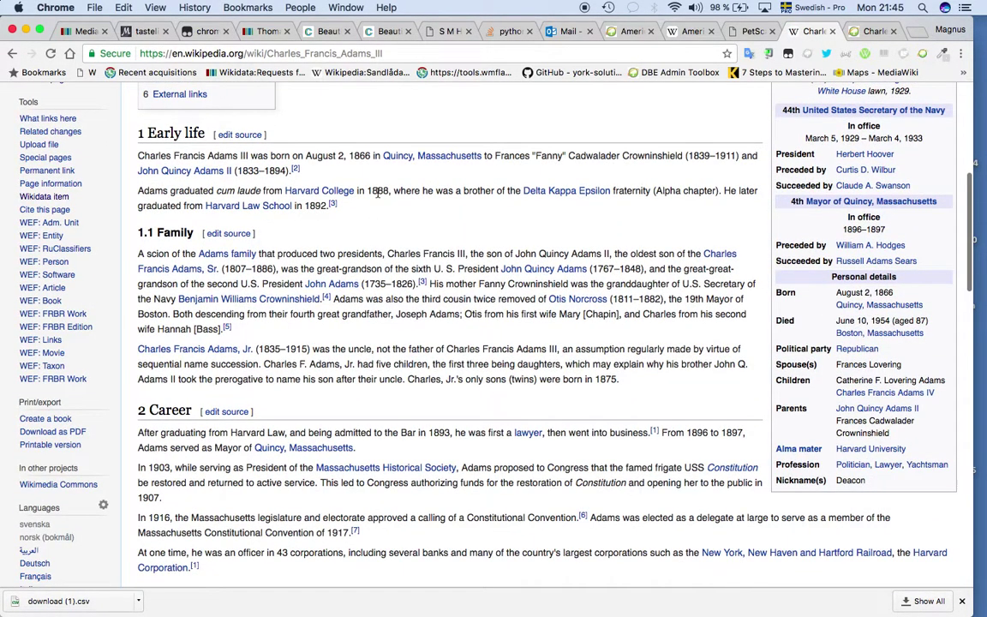
pyautogui.scroll(-6, 373, 216)
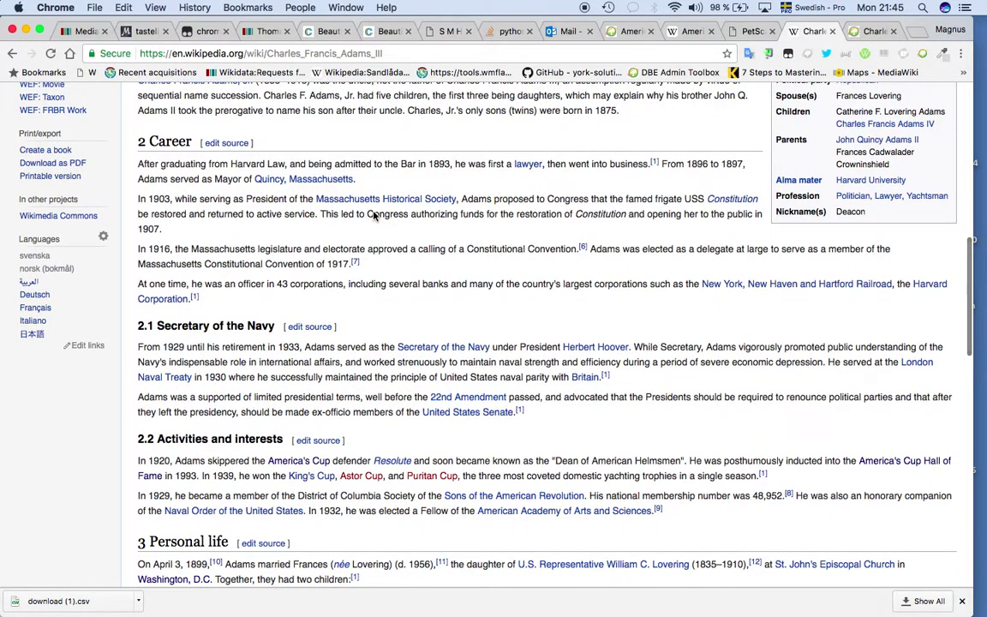
pyautogui.scroll(-4, 373, 216)
pyautogui.press('super+f')
pyautogui.write('yac')
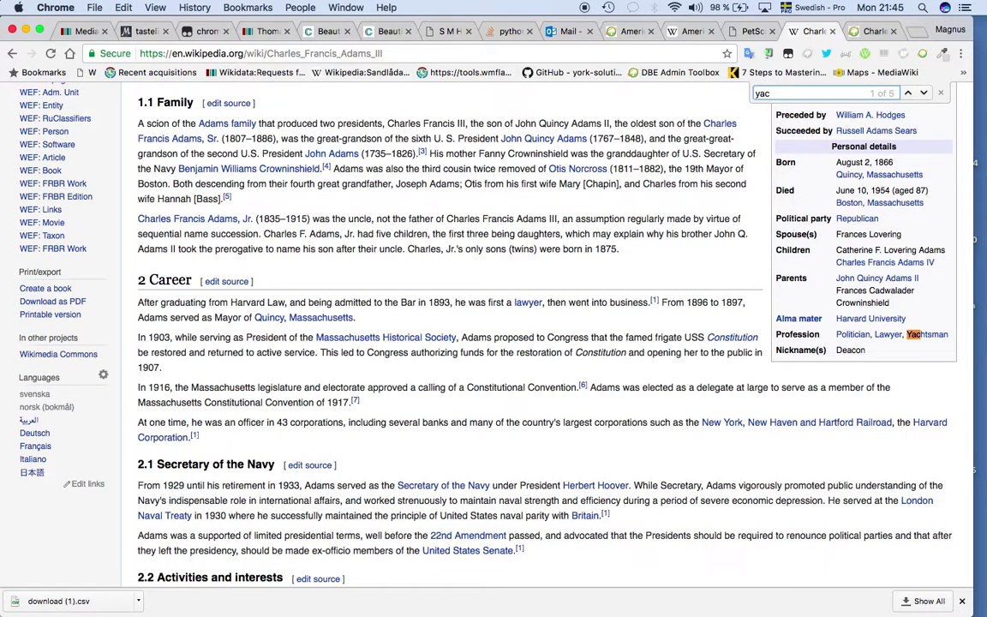
pyautogui.scroll(-6, 390, 265)
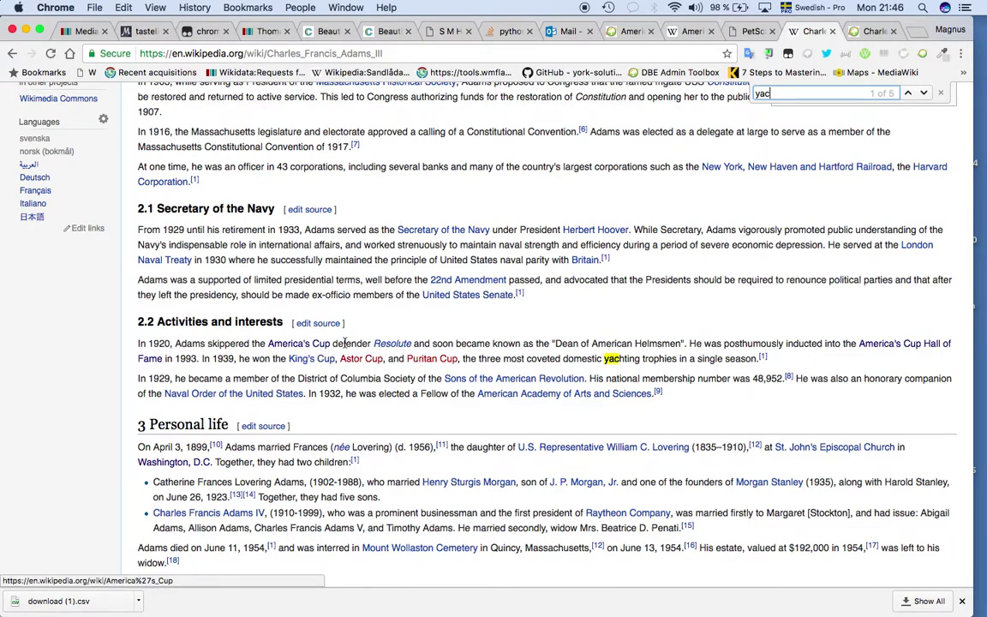
# Step: Examine the biography and existing details on the WikiTree profile of Charles Francis Adams 3rd
pyautogui.hotkey('ctrl', 'Tab')
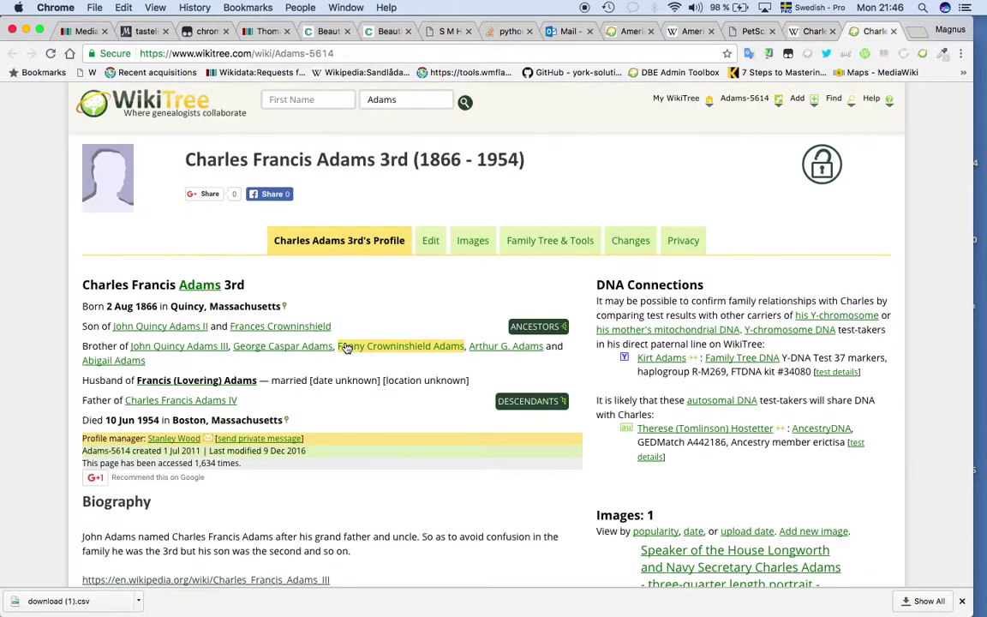
pyautogui.scroll(-7, 345, 347)
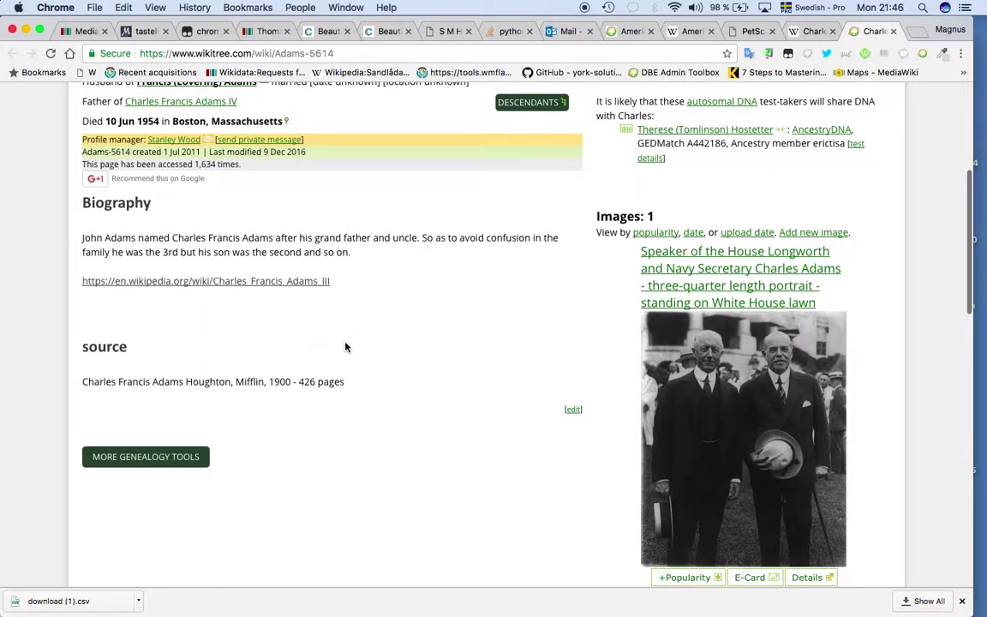
pyautogui.scroll(1, 345, 346)
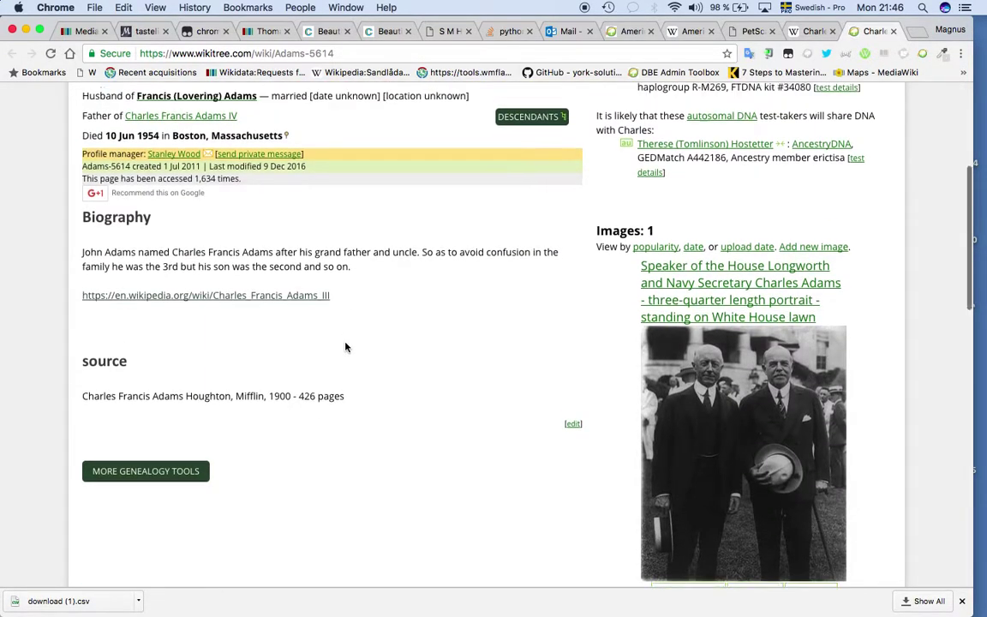
# Step: Return to the America's Cup category discussion on WikiTree and open Harold Stirling Vanderbilt's WikiTree profile through his Wikidata item
pyautogui.hotkey('ctrl', 'shift', 'Tab')
pyautogui.hotkey('ctrl', 'shift', 'Tab')
pyautogui.hotkey('ctrl', 'shift', 'Tab')
pyautogui.hotkey('ctrl', 'shift', 'Tab')
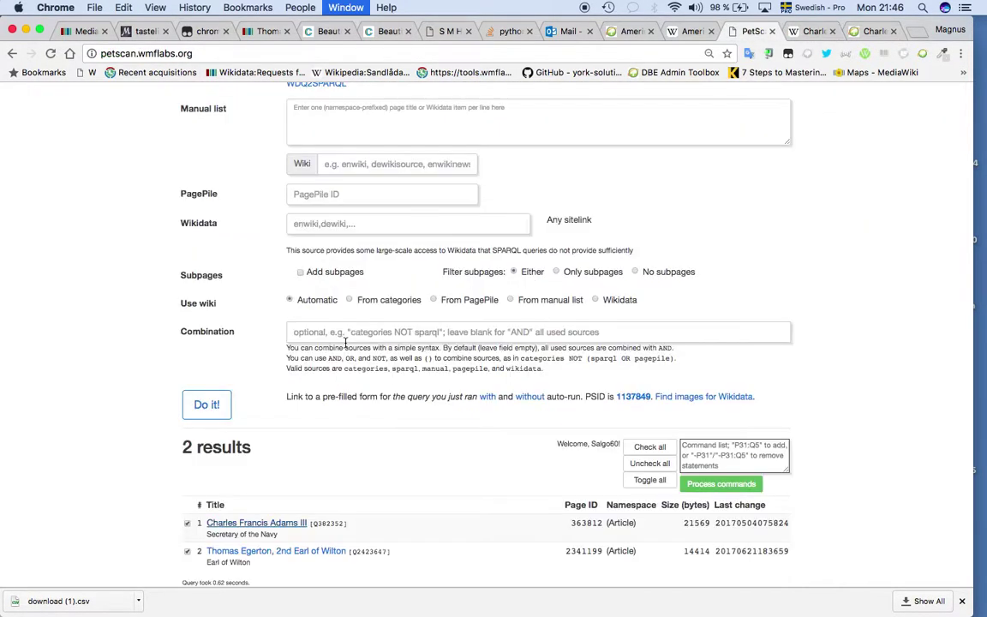
pyautogui.scroll(4, 345, 343)
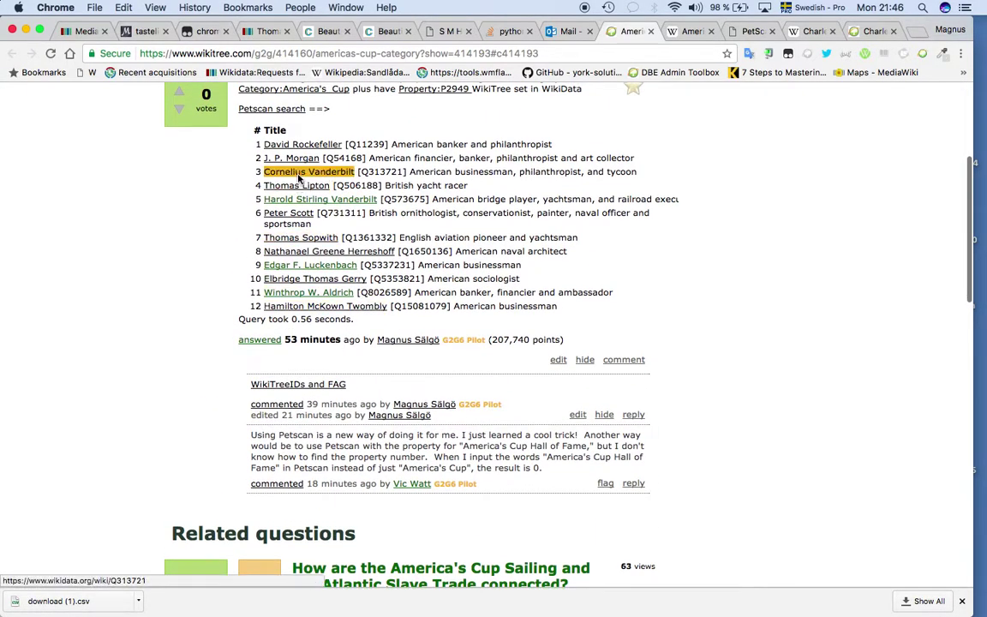
pyautogui.click(301, 202)
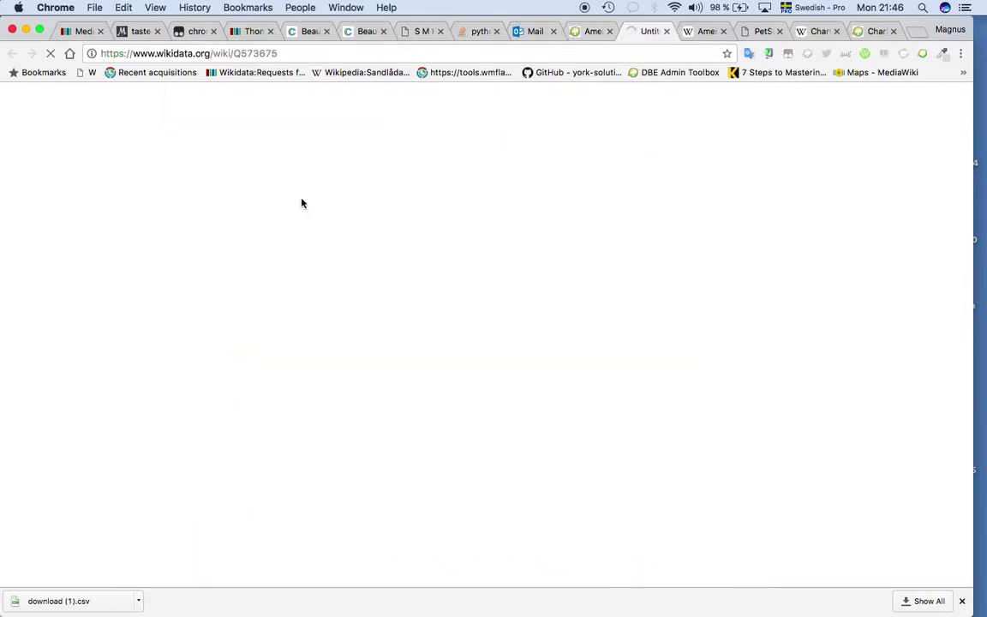
pyautogui.scroll(-20, 302, 202)
pyautogui.scroll(5, 301, 200)
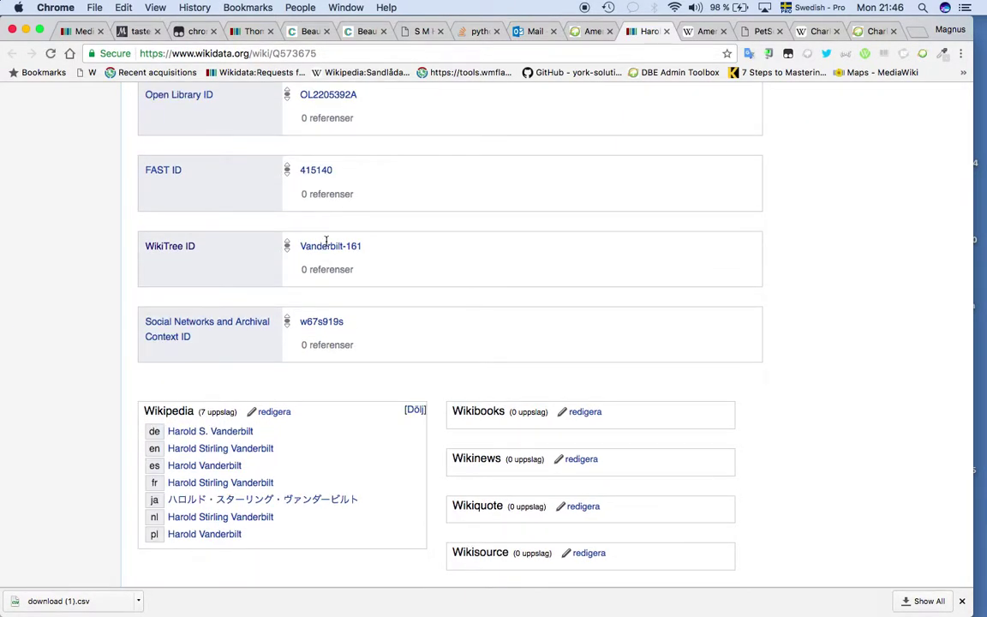
pyautogui.click(330, 320)
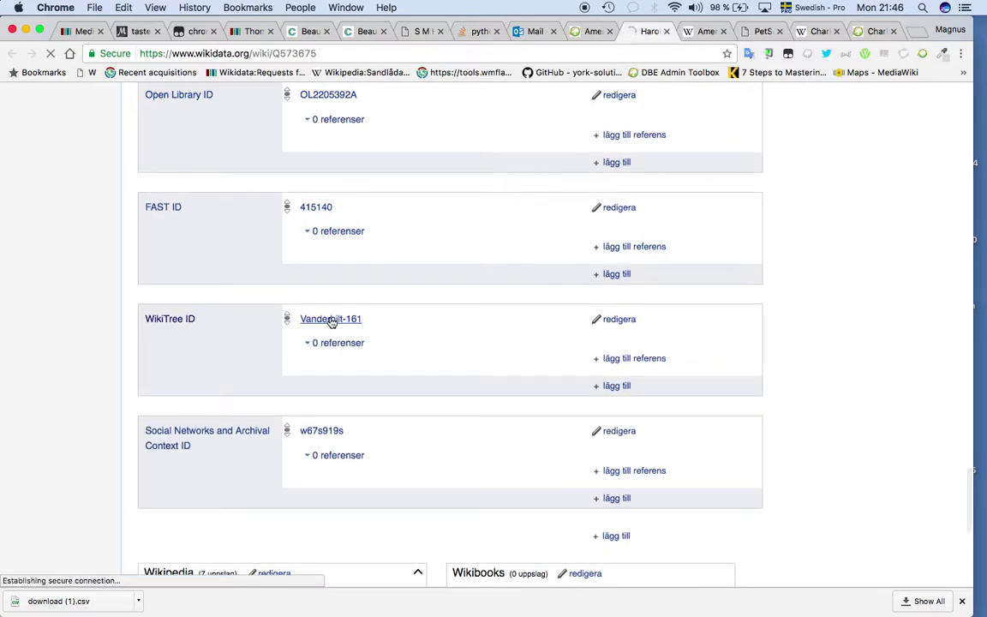
pyautogui.scroll(-5, 332, 322)
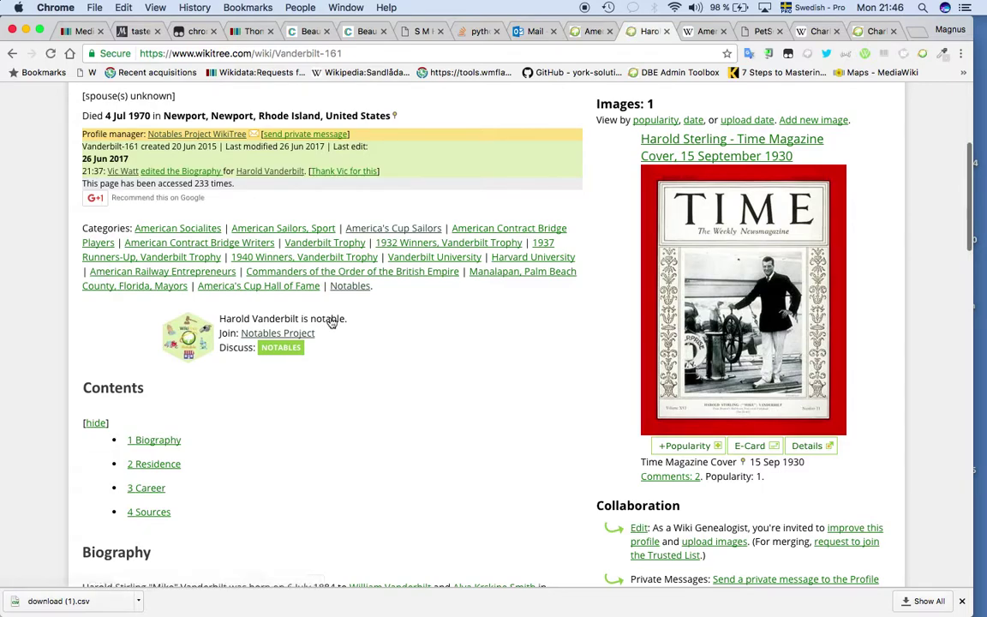
pyautogui.click(399, 230)
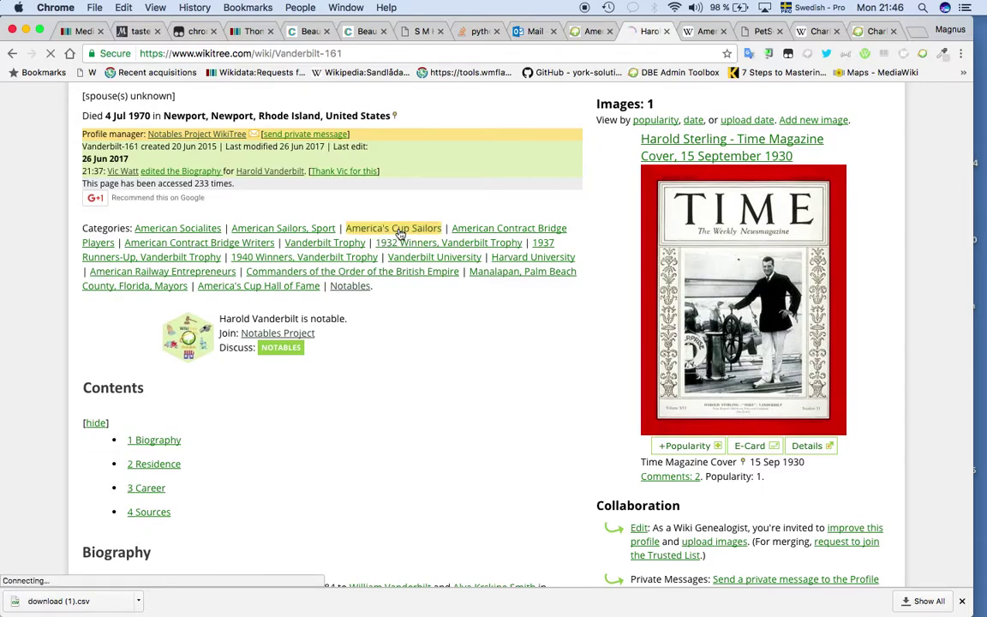
pyautogui.moveTo(435, 53); pyautogui.dragTo(274, 54)
pyautogui.press('super+c')
# Step: Edit Charles Francis Adams 3rd's WikiTree profile, adding [[Category:America%27s_Cup_Sailors]] on its own line above the Biography heading
pyautogui.hotkey('ctrl', 'Tab')
pyautogui.hotkey('ctrl', 'Tab')
pyautogui.hotkey('ctrl', 'Tab')
pyautogui.hotkey('ctrl', 'Tab')
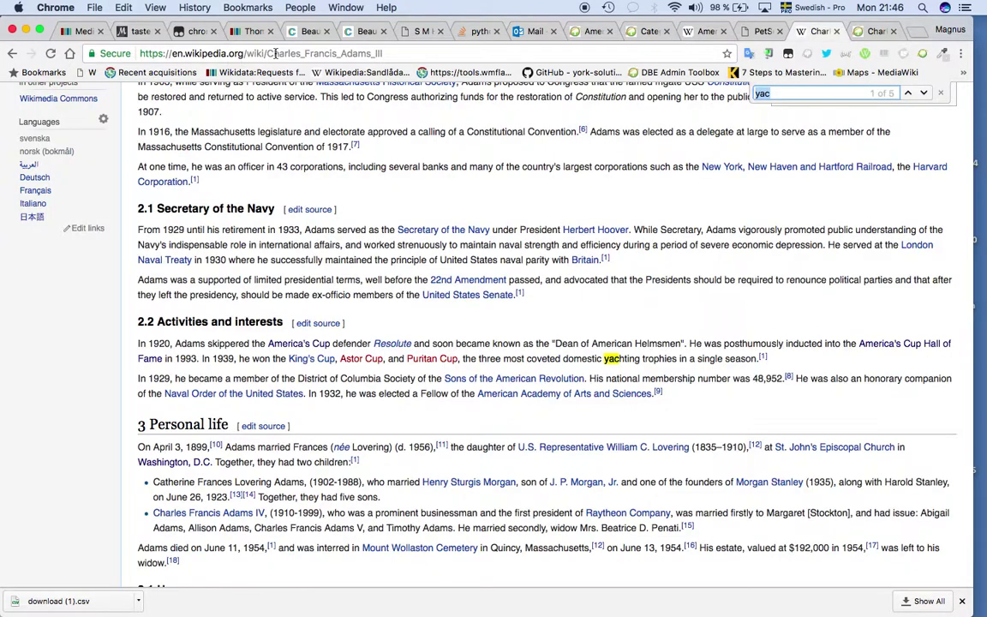
pyautogui.scroll(5, 302, 171)
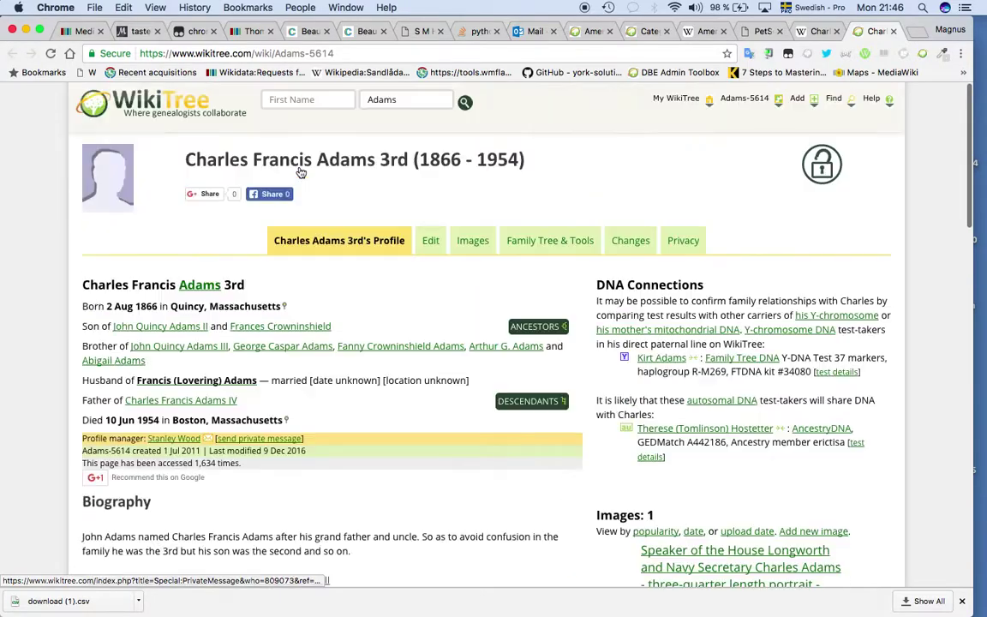
pyautogui.click(431, 241)
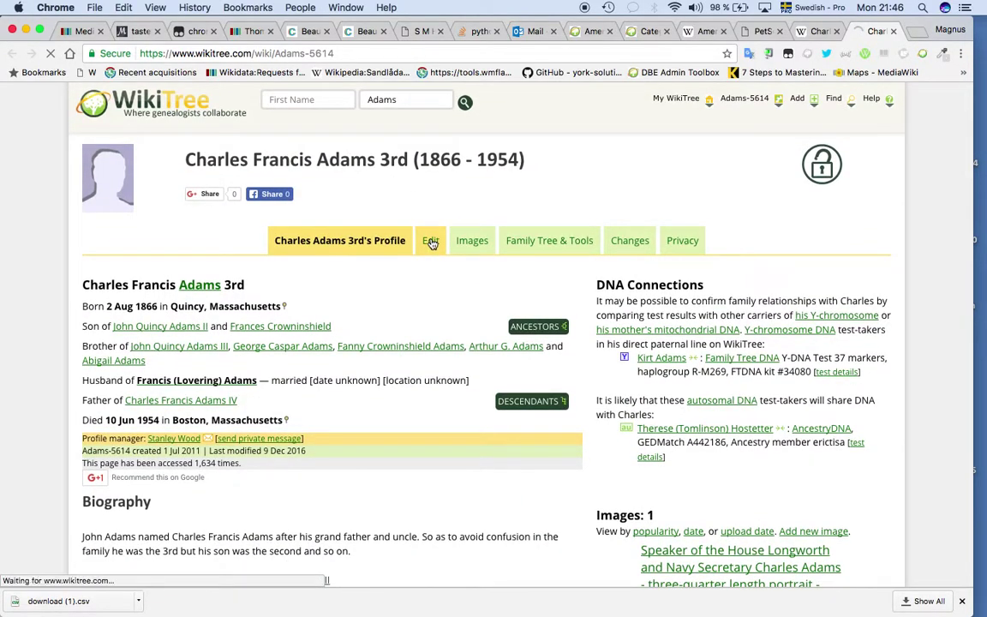
pyautogui.scroll(-2, 432, 244)
pyautogui.scroll(-10, 431, 244)
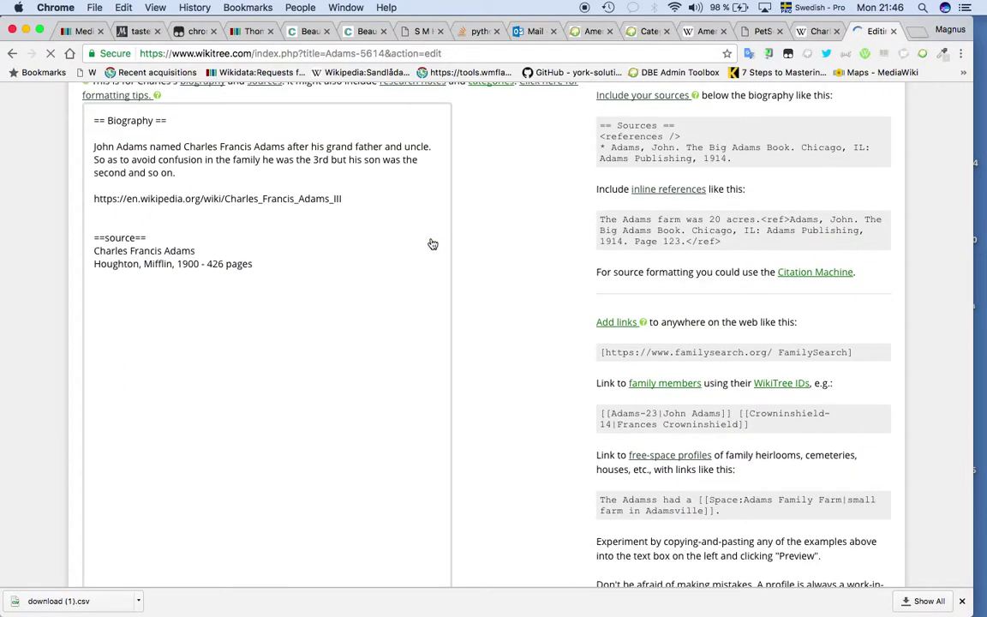
pyautogui.click(339, 273)
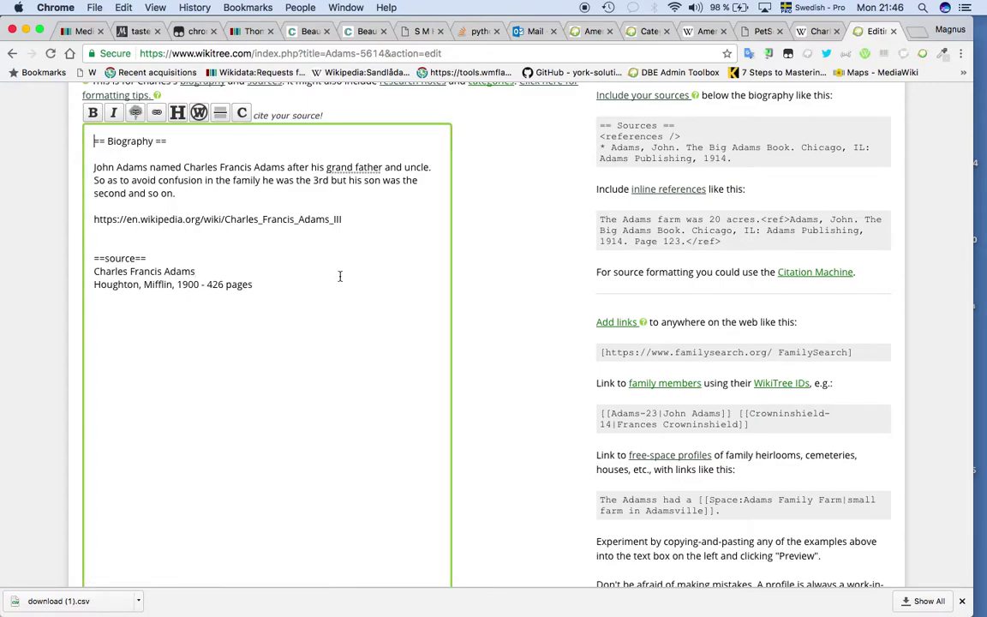
pyautogui.press('super+v')
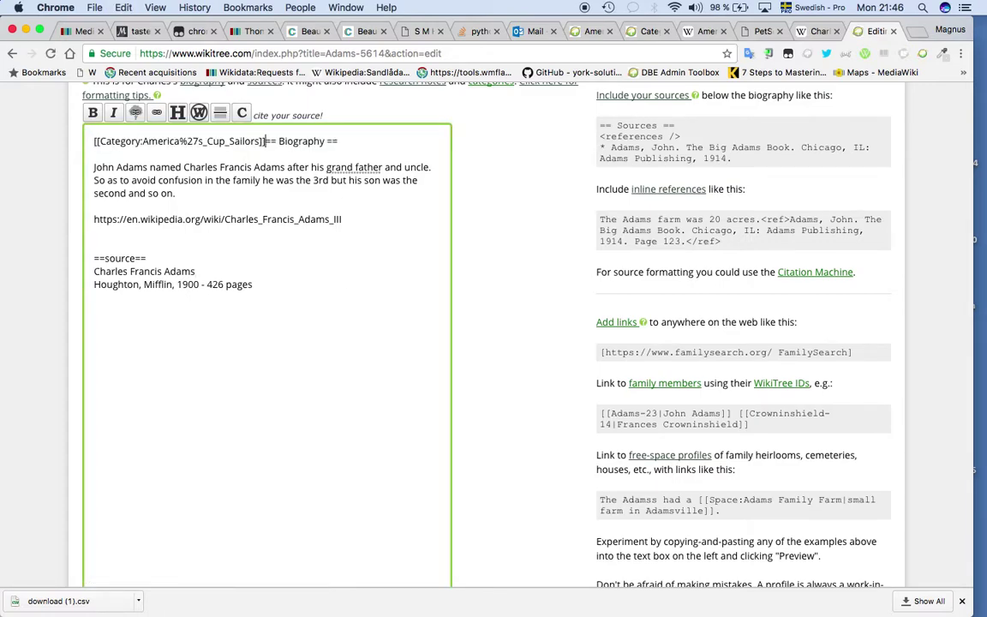
pyautogui.press('Return')
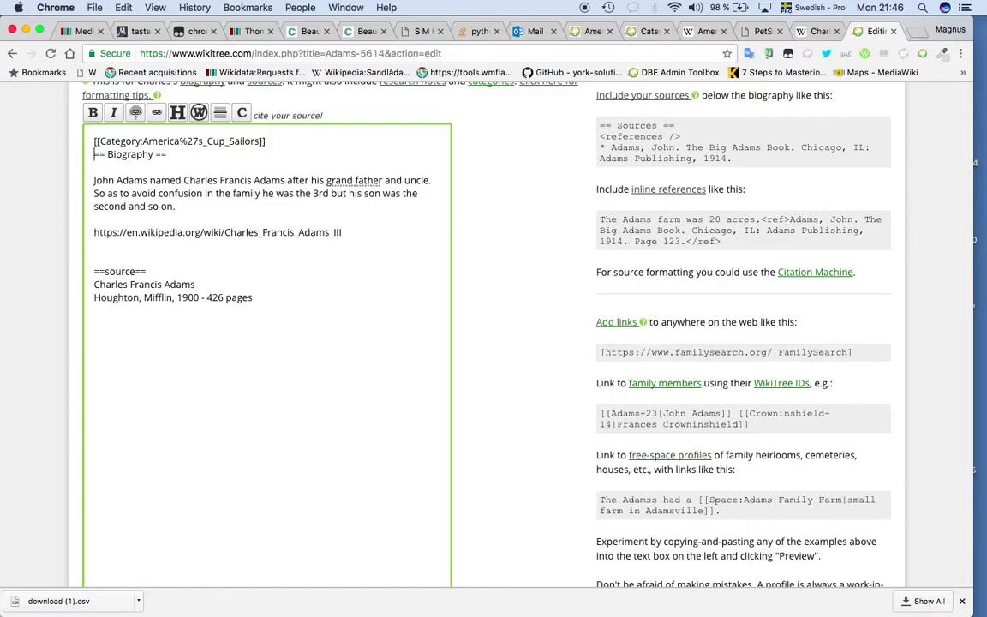
# Step: Open the Wikidata item for Charles Francis Adams III from his Wikipedia article, copy its ID Q382352, and return to the WikiTree edit page
pyautogui.scroll(10, 480, 343)
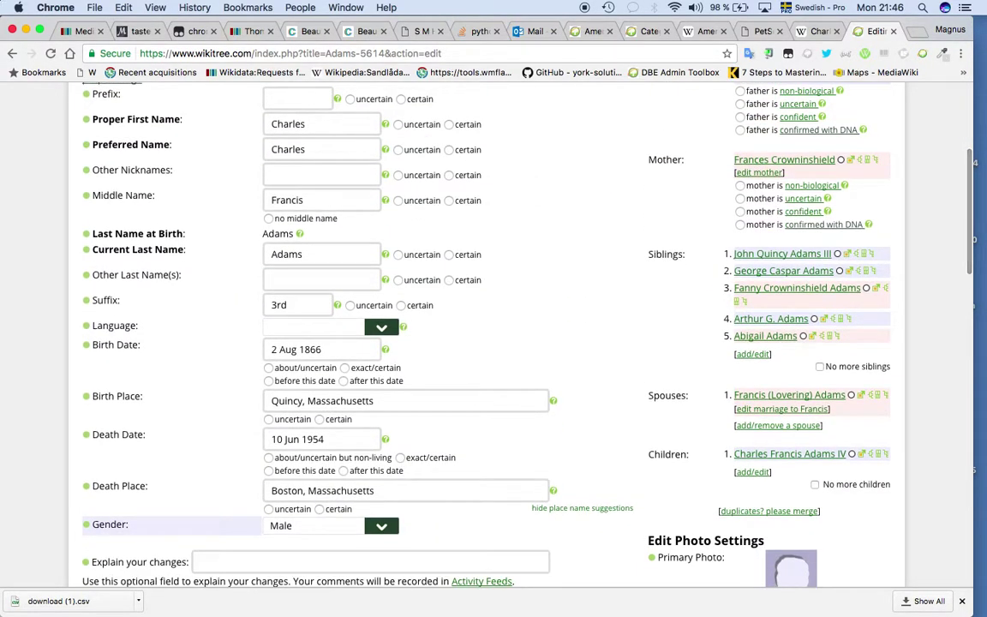
pyautogui.press('super+alt+Left')
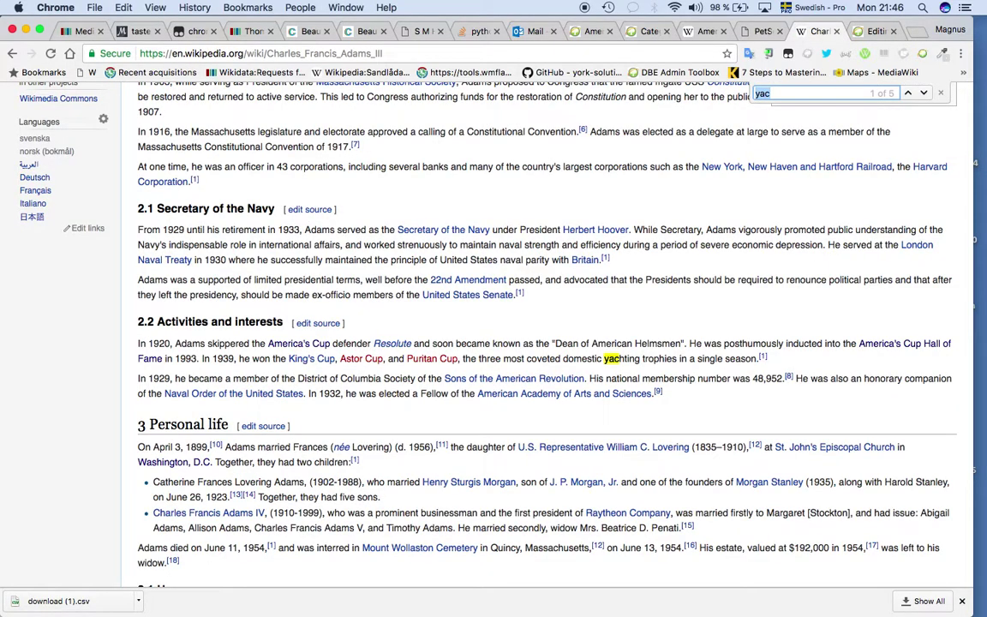
pyautogui.click(313, 209)
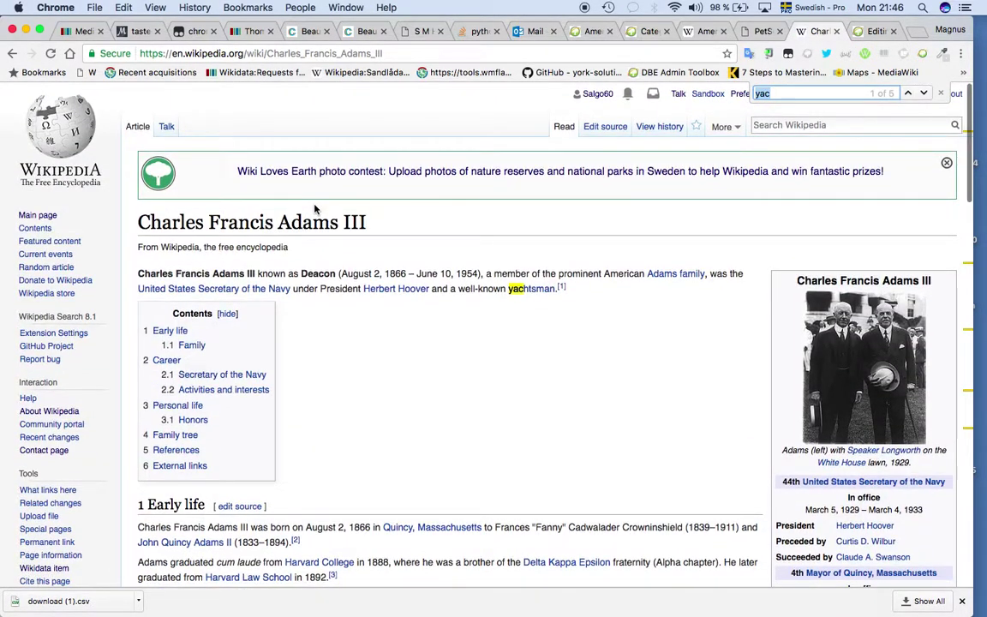
pyautogui.click(91, 73)
pyautogui.moveTo(318, 53); pyautogui.dragTo(276, 56)
pyautogui.press('super+c')
pyautogui.hotkey('ctrl', 'Tab')
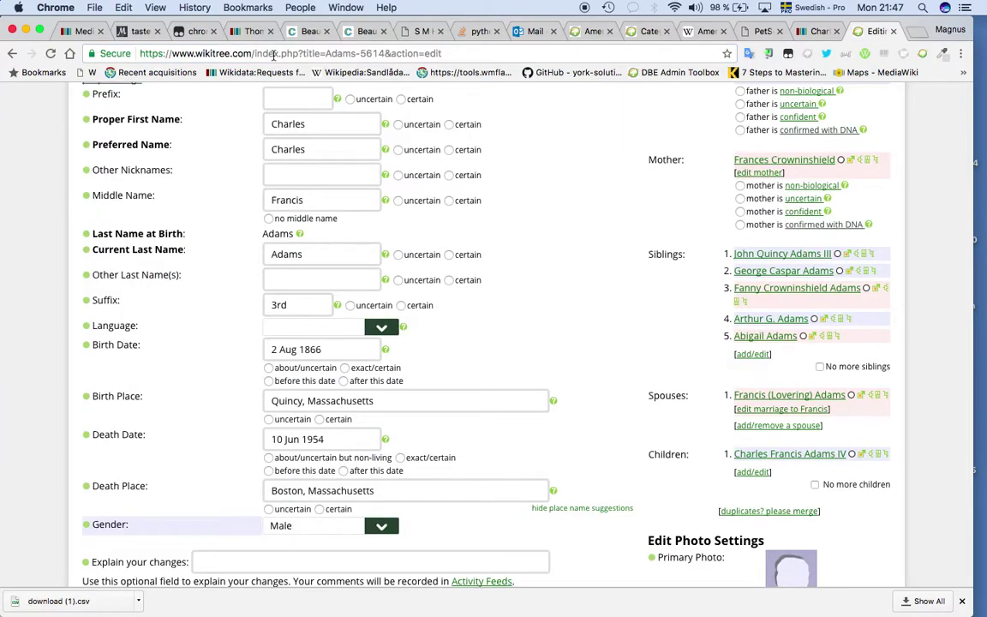
# Step: Format the source entries as a list, with * before Charles Francis Adams and ** before the Houghton, Mifflin line
pyautogui.scroll(-10, 284, 229)
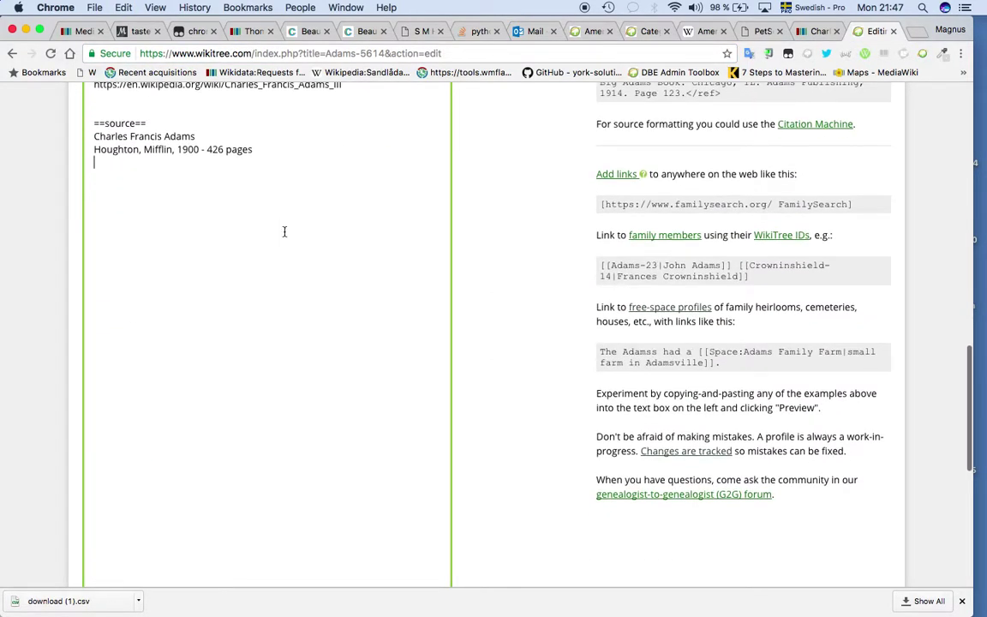
pyautogui.press('Up')
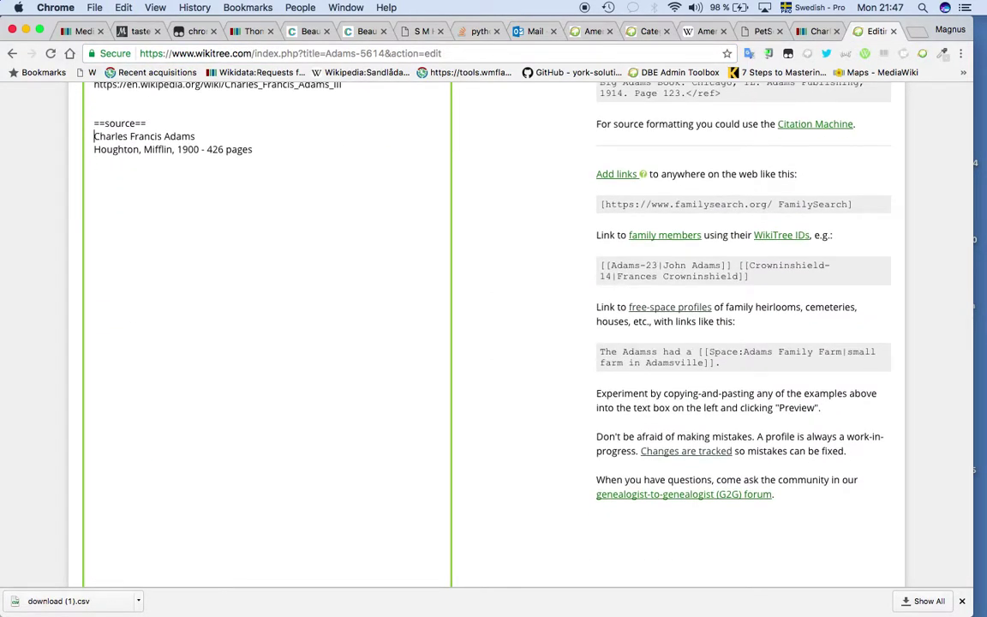
pyautogui.write('*')
pyautogui.press('Down')
pyautogui.write('A')
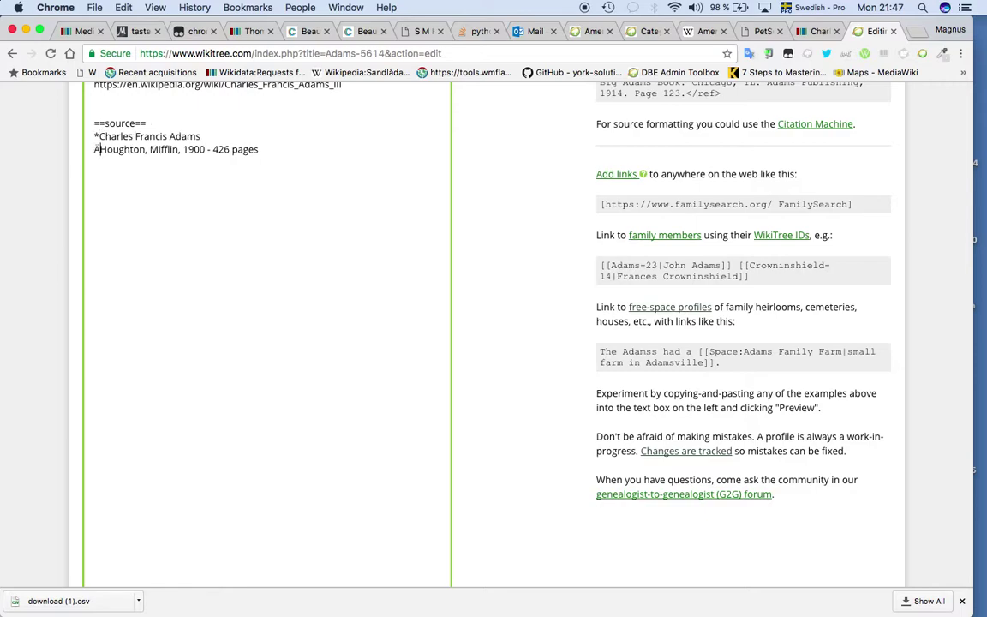
pyautogui.press('BackSpace')
pyautogui.write('** ')
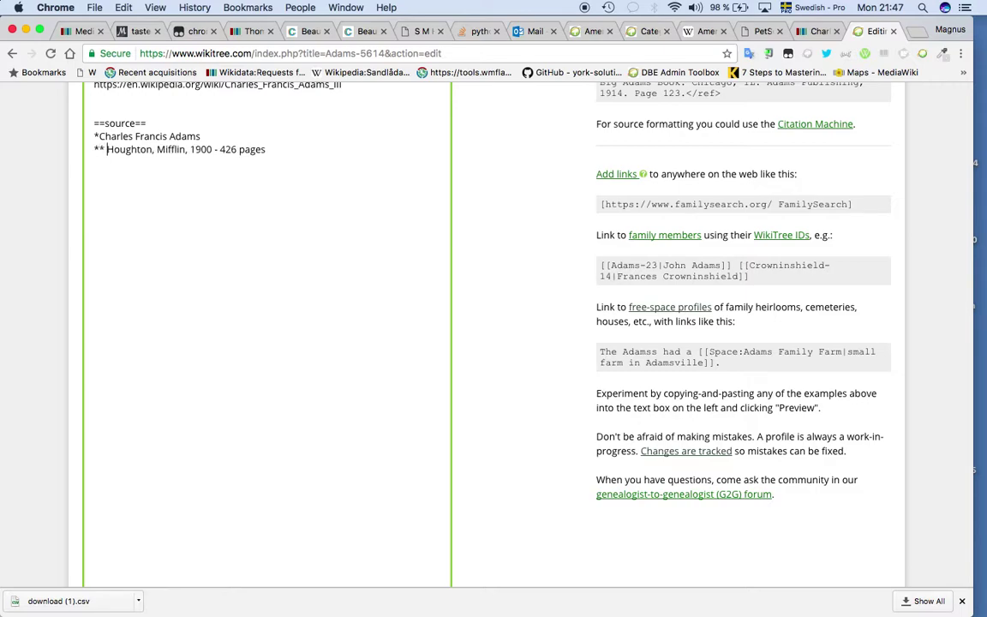
# Step: Capitalize the source heading as ==Source== and add the list entry {{Wikidata|Q382352|enwiki|Y}} below the existing sources
pyautogui.write('S')
pyautogui.write('{Wikidata|')
pyautogui.press('super+v')
pyautogui.write('|enwik')
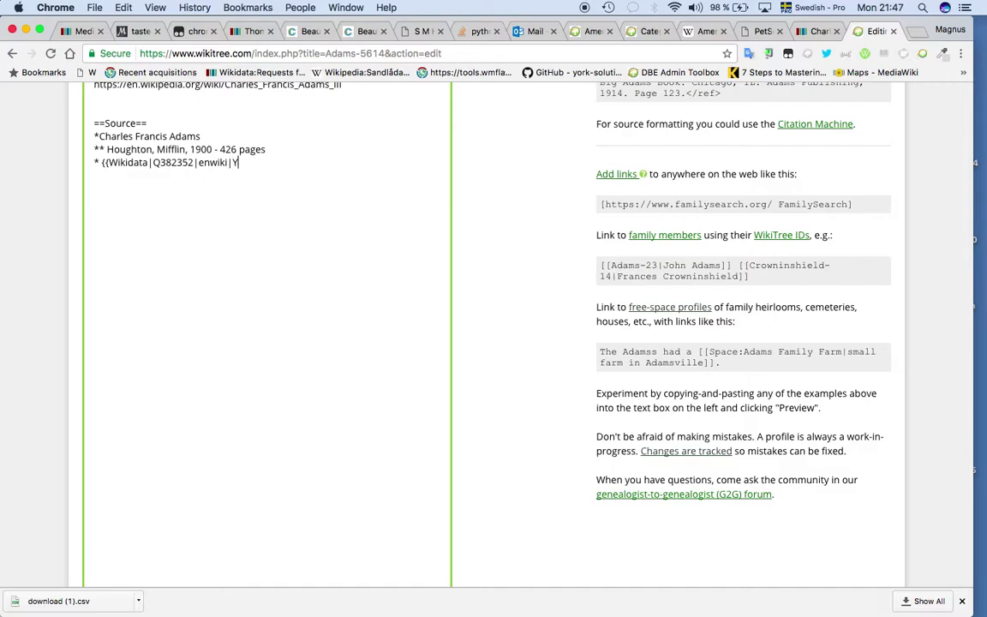
# Step: Search Adams's Wikidata item for "find", copy the Find a Grave ID, and return to the WikiTree edit page
pyautogui.press('super+alt+Left')
pyautogui.press('super+alt+Left')
pyautogui.press('super+alt+Left')
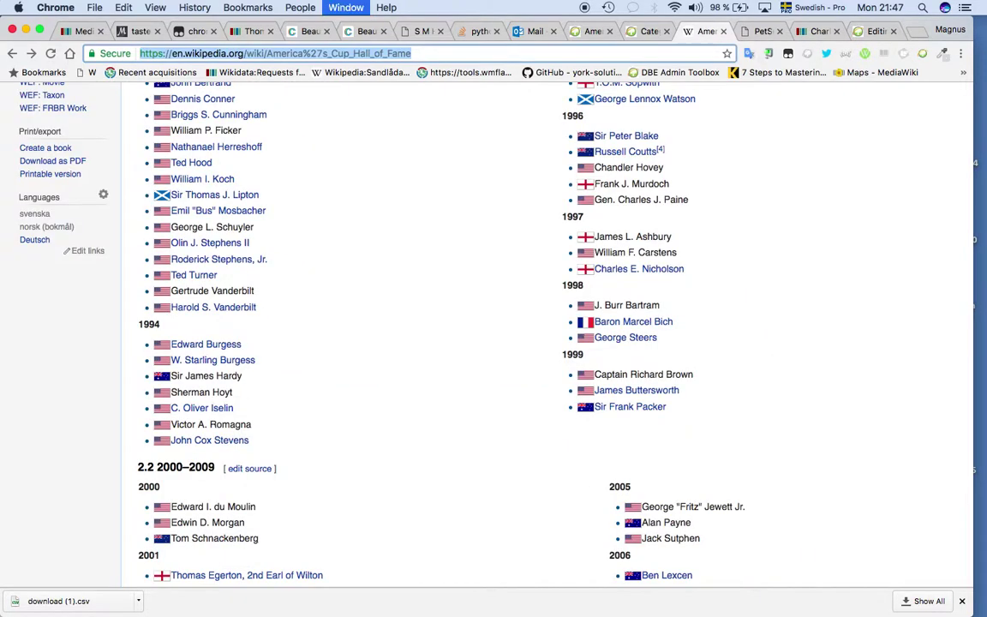
pyautogui.press('super+alt+Right')
pyautogui.press('super+alt+Right')
pyautogui.press('super+f')
pyautogui.write('find')
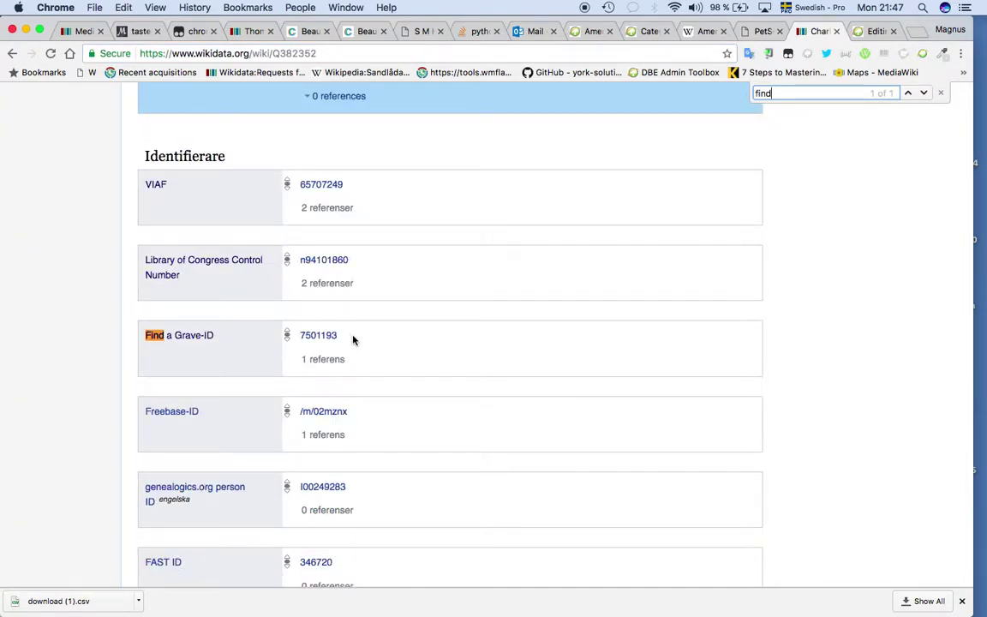
pyautogui.moveTo(339, 334); pyautogui.dragTo(299, 335)
pyautogui.press('super+c')
pyautogui.press('super+alt+Right')
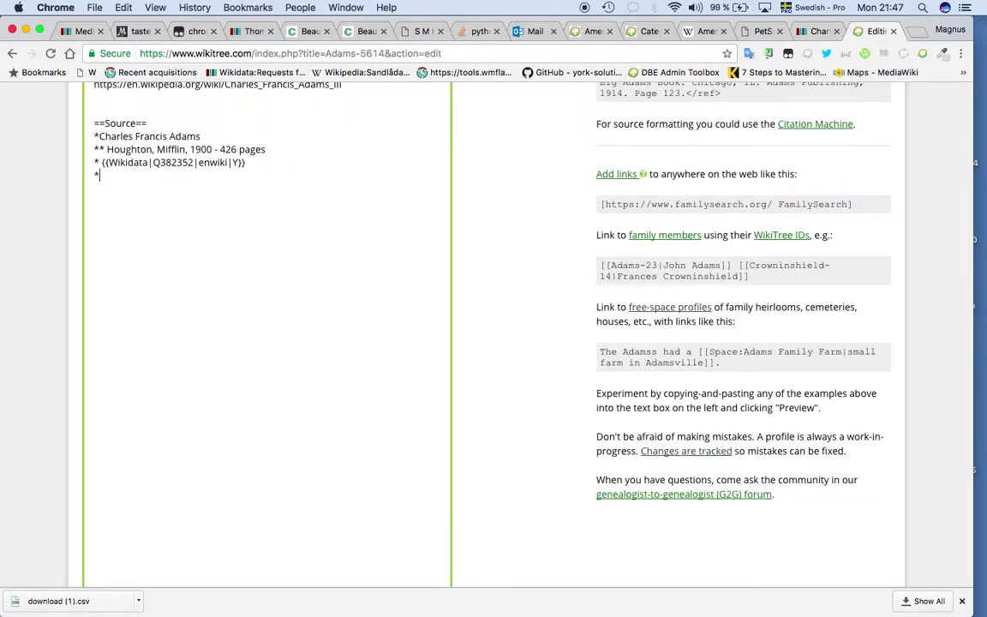
# Step: Add a FindAGrave template with ID 7501193, the ~~~~~ date marker and an empty name parameter as the last source entry
pyautogui.write('ndAGrave|')
pyautogui.press('super+v')
pyautogui.write('|')
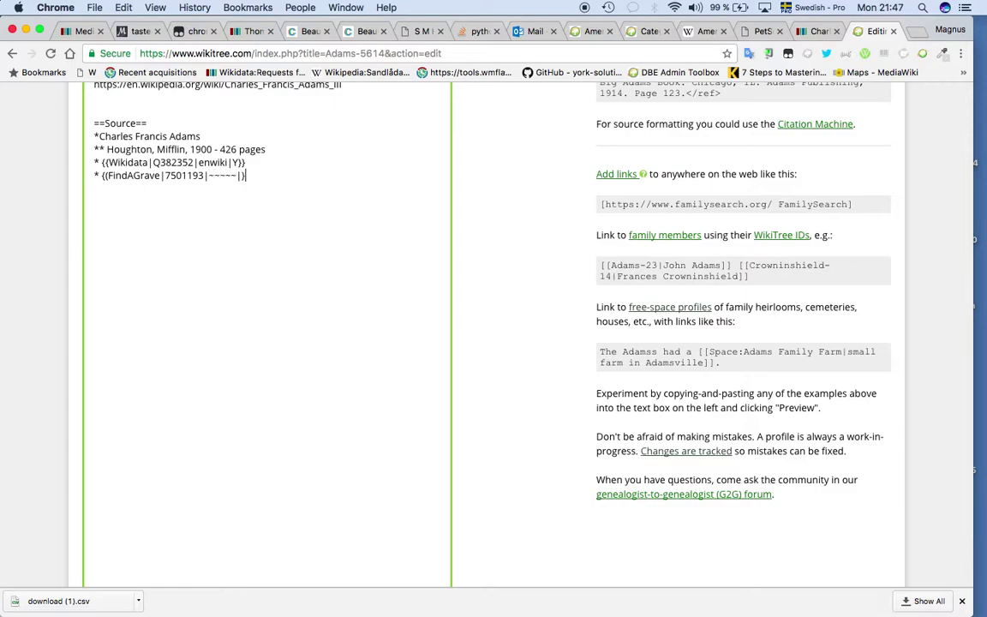
# Step: Preview the edited biography and check how the source entries render
pyautogui.scroll(-5, 487, 264)
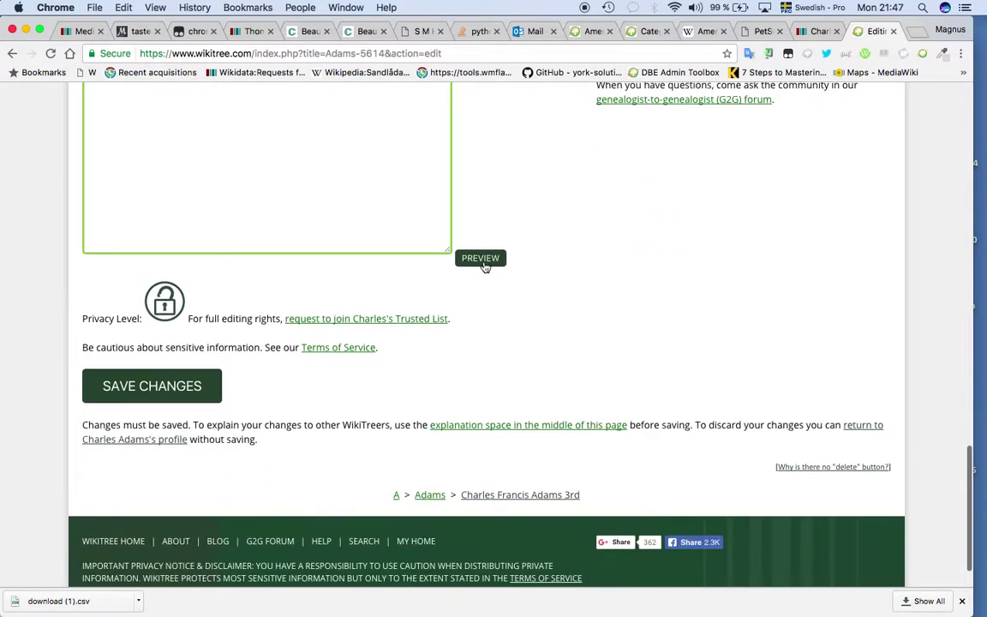
pyautogui.click(486, 264)
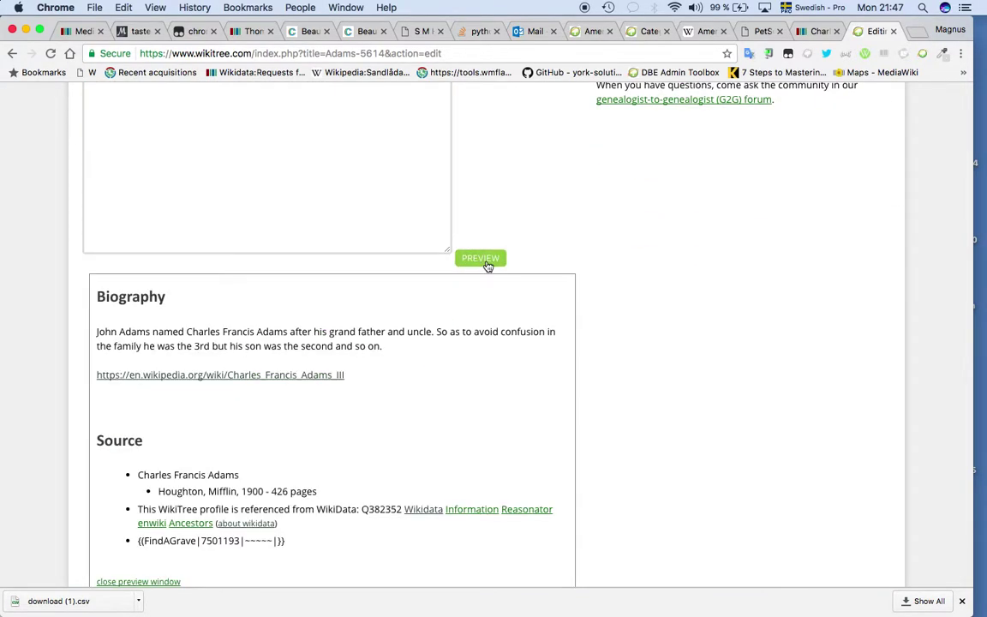
pyautogui.scroll(-2, 487, 264)
pyautogui.scroll(3, 367, 294)
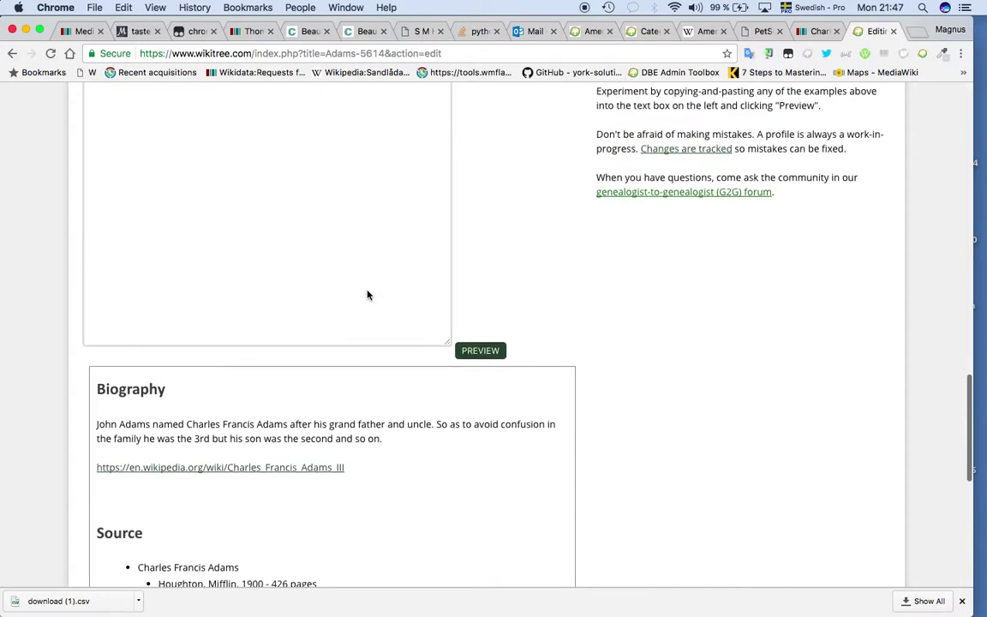
# Step: Correct the second opening brace of the FindAGrave template and preview the biography again
pyautogui.scroll(5, 368, 293)
pyautogui.click(109, 183)
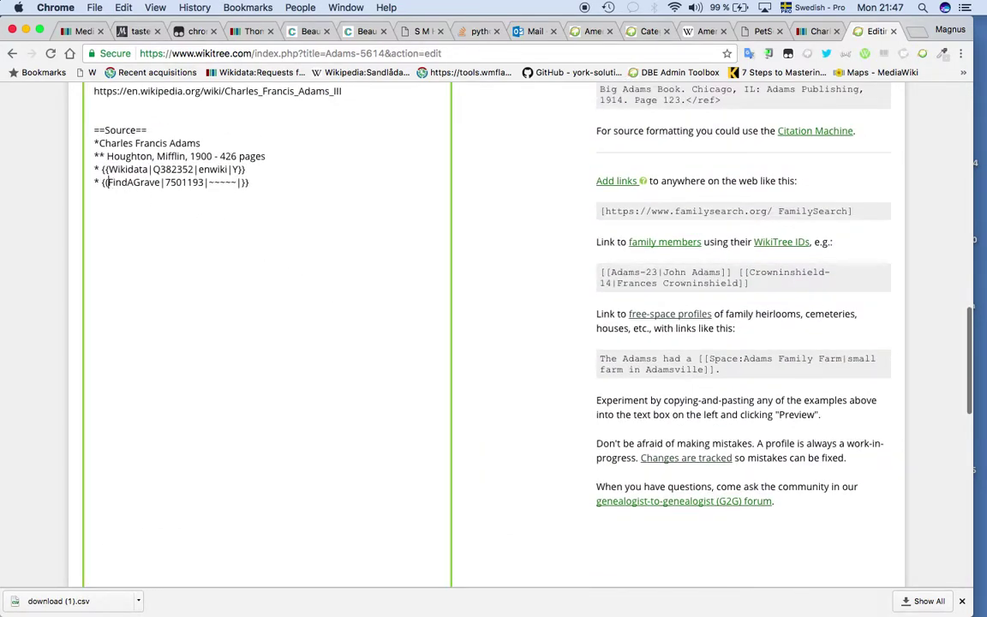
pyautogui.press('BackSpace')
pyautogui.write('{')
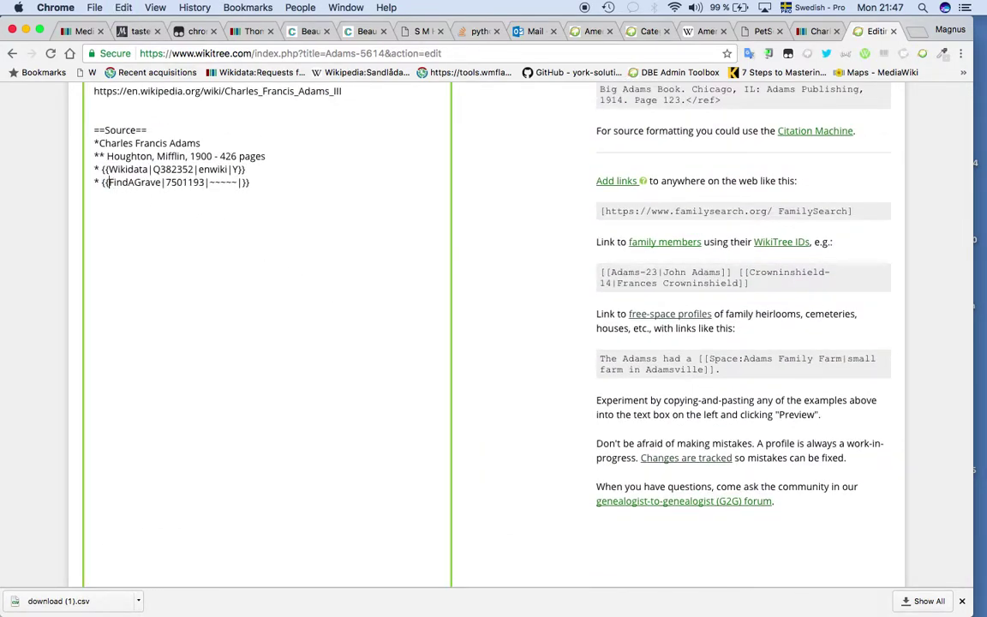
pyautogui.scroll(-8, 434, 238)
pyautogui.click(484, 296)
pyautogui.scroll(-3, 485, 299)
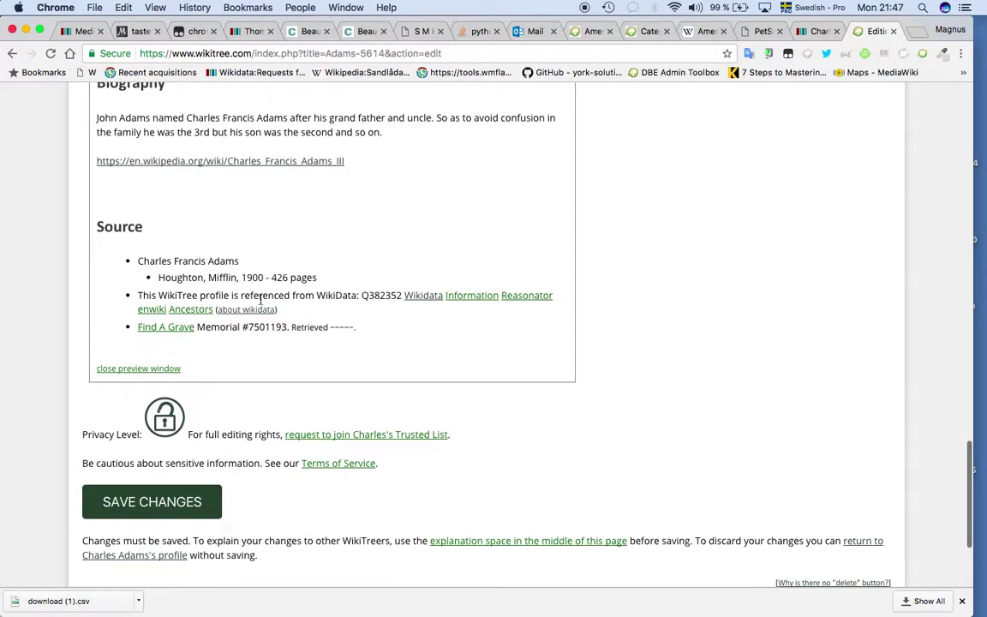
# Step: Open the Find A Grave memorial from the preview, copy the name, and insert "Charles Francis Adams, III" as the template's last parameter
pyautogui.keyDown('super'); pyautogui.click(176, 331); pyautogui.keyUp('super')
pyautogui.press('super+alt+Right')
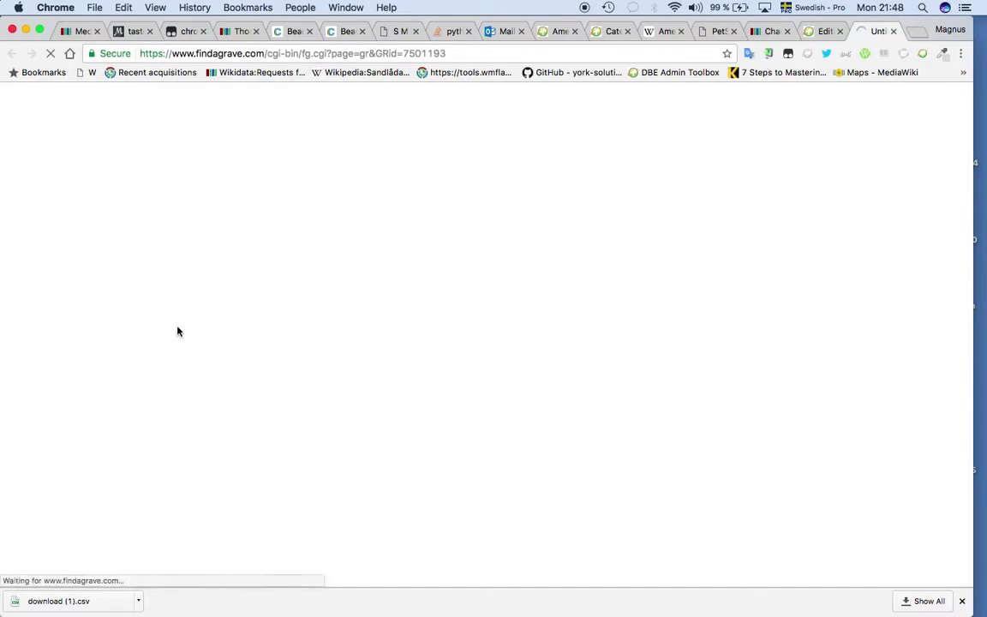
pyautogui.moveTo(463, 177); pyautogui.dragTo(247, 113)
pyautogui.press('super+alt+Left')
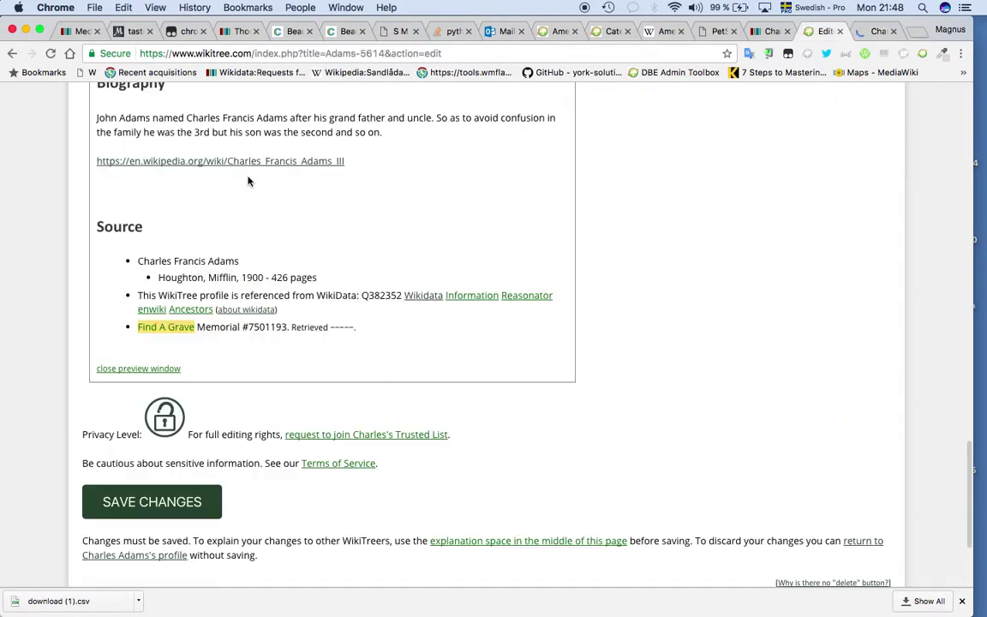
pyautogui.scroll(10, 248, 180)
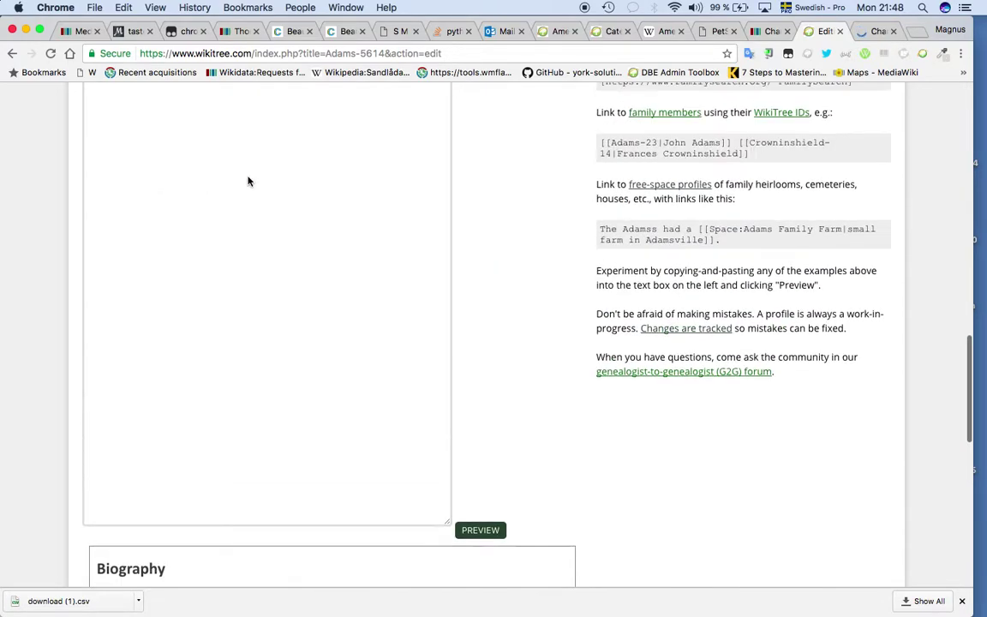
pyautogui.click(267, 160)
pyautogui.press('Left')
pyautogui.press('Left')
pyautogui.press('super+v')
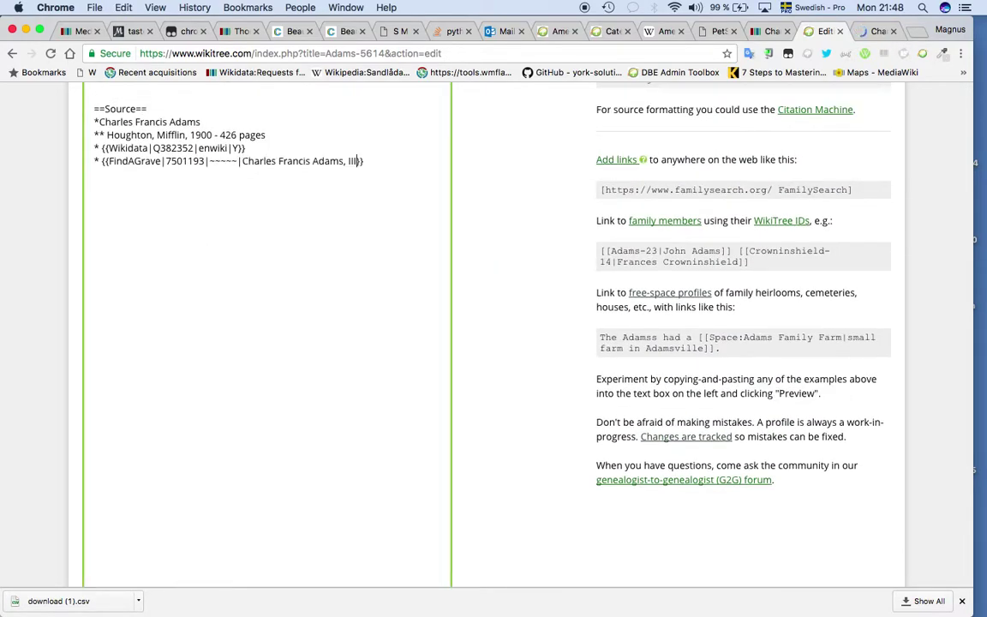
# Step: Set the change explanation to "Wikidata and FindAGrave added and category Americas Cup sailor"
pyautogui.scroll(8, 479, 175)
pyautogui.click(374, 255)
pyautogui.write('A')
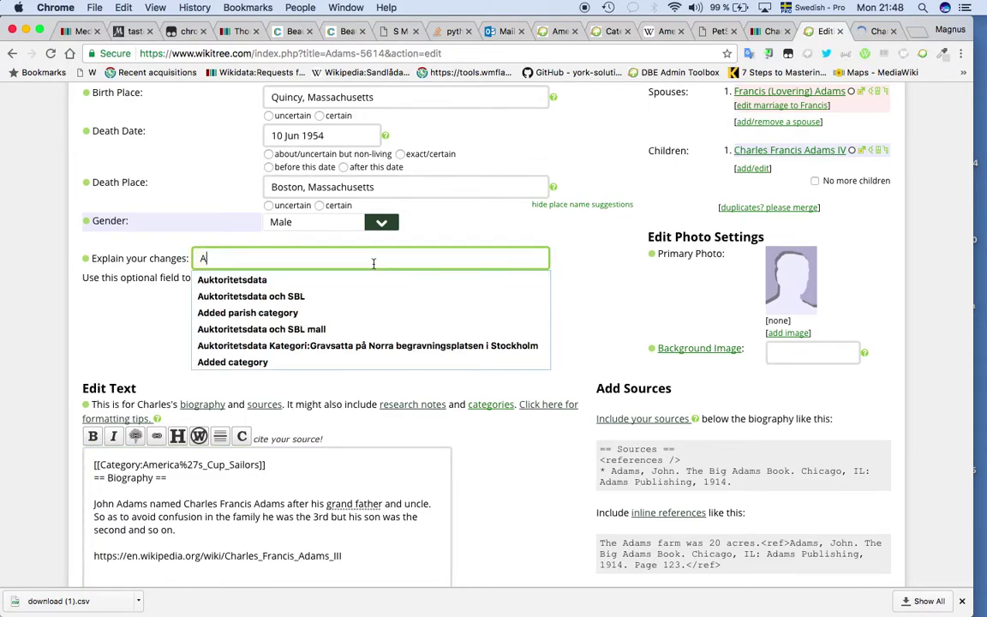
pyautogui.press('BackSpace')
pyautogui.write('Wikidata and FindAGrave added')
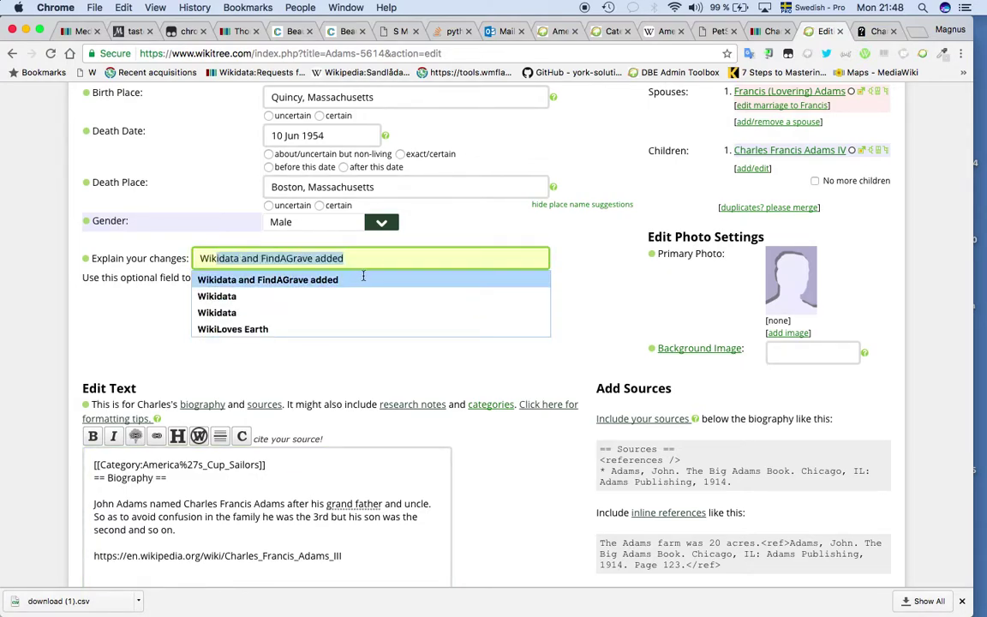
pyautogui.click(364, 279)
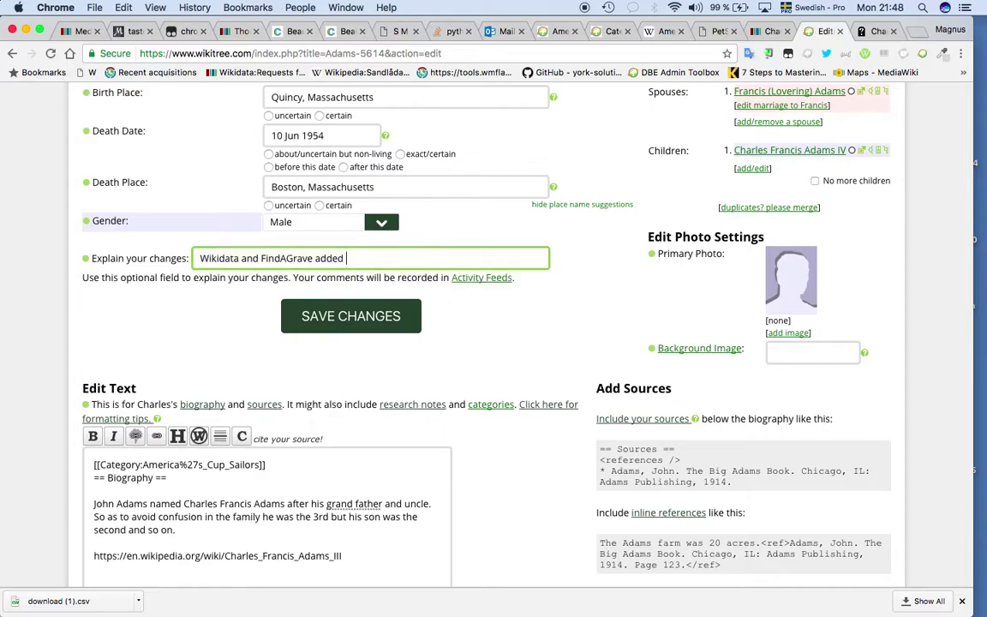
pyautogui.write('and category ')
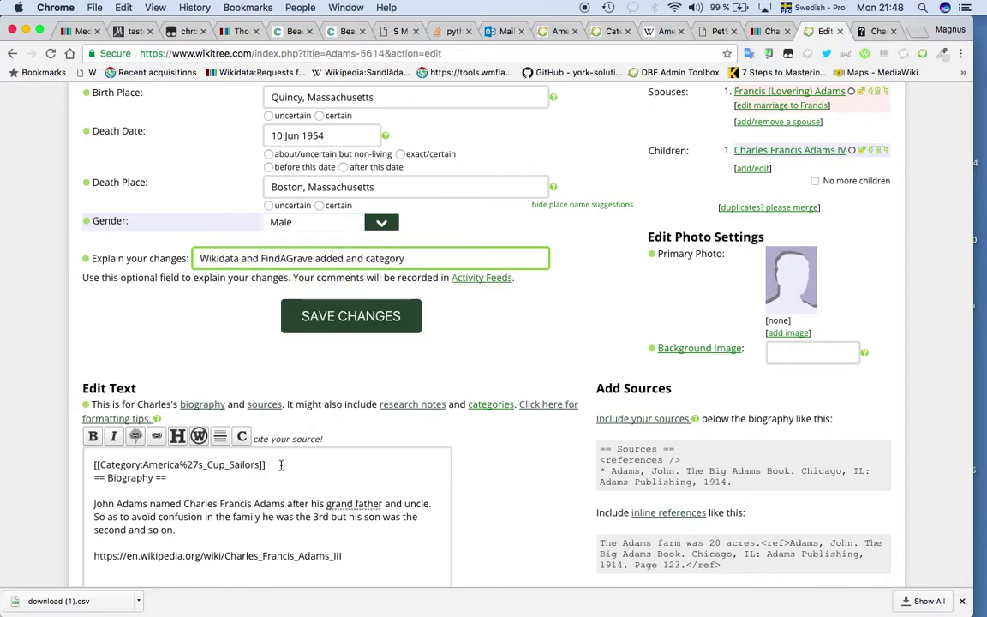
pyautogui.write('A')
pyautogui.write('mericas Cup sailor')
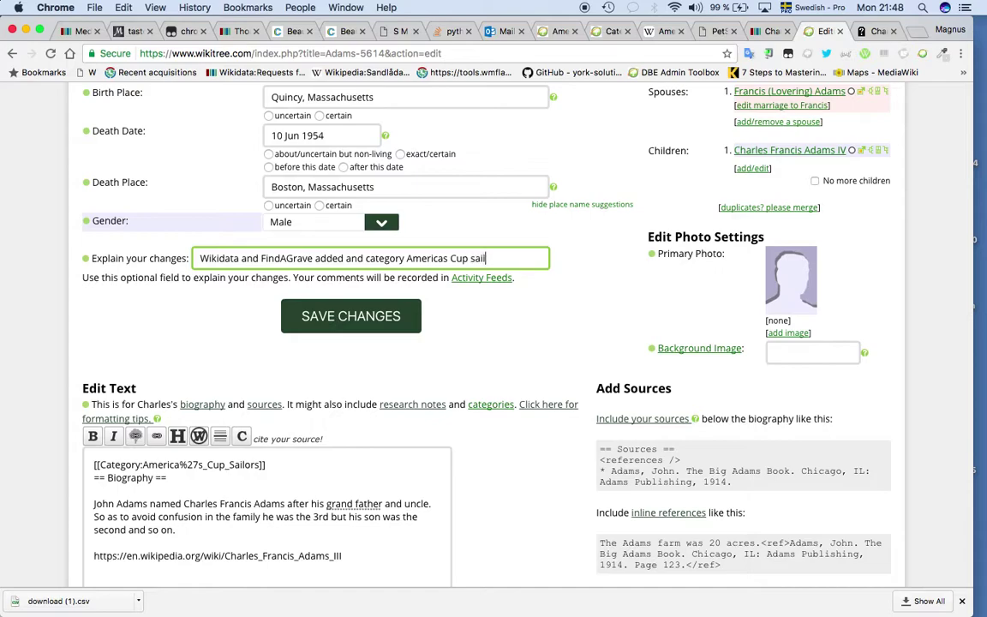
# Step: Save the changes and open Charles Francis Adams 3rd's profile to review its category and sources
pyautogui.click(386, 306)
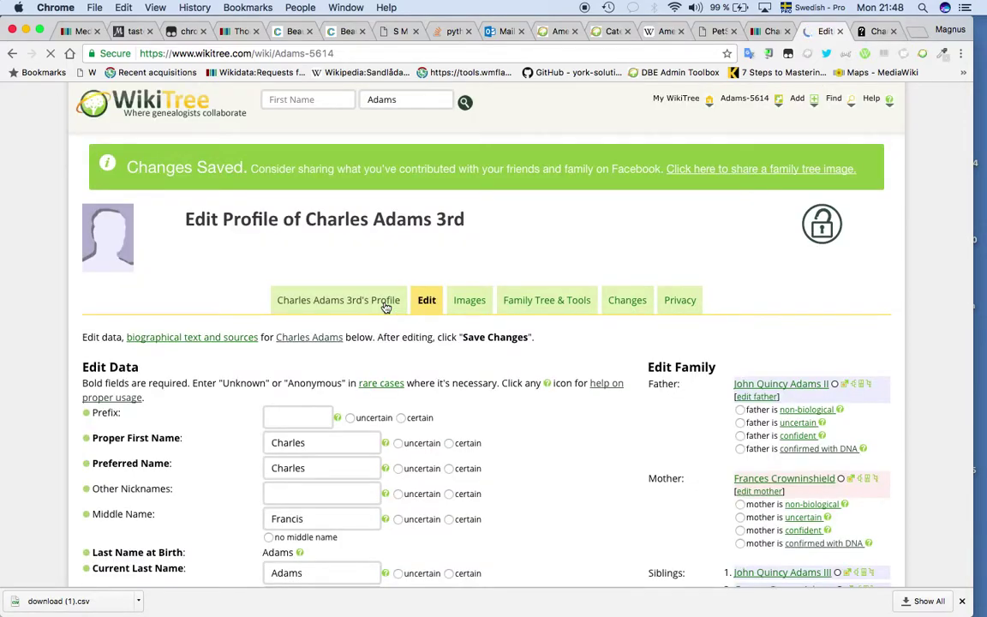
pyautogui.click(385, 307)
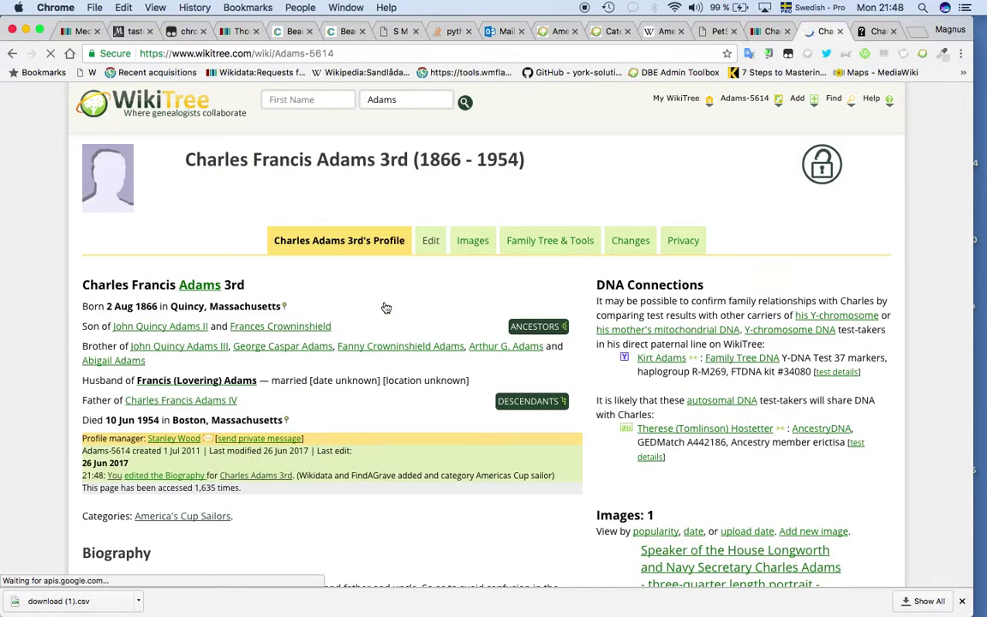
pyautogui.scroll(-5, 385, 306)
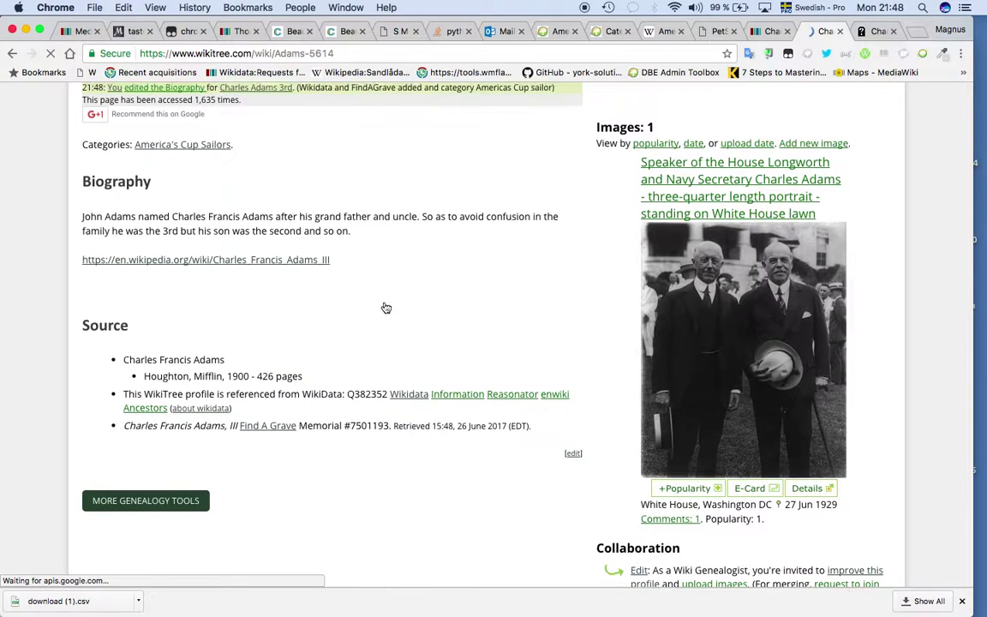
# Step: Return to the PetScan results, open the Wikidata item of Thomas Egerton, 2nd Earl of Wilton, and locate his WikiTree ID
pyautogui.hotkey('ctrl', 'shift', 'Tab')
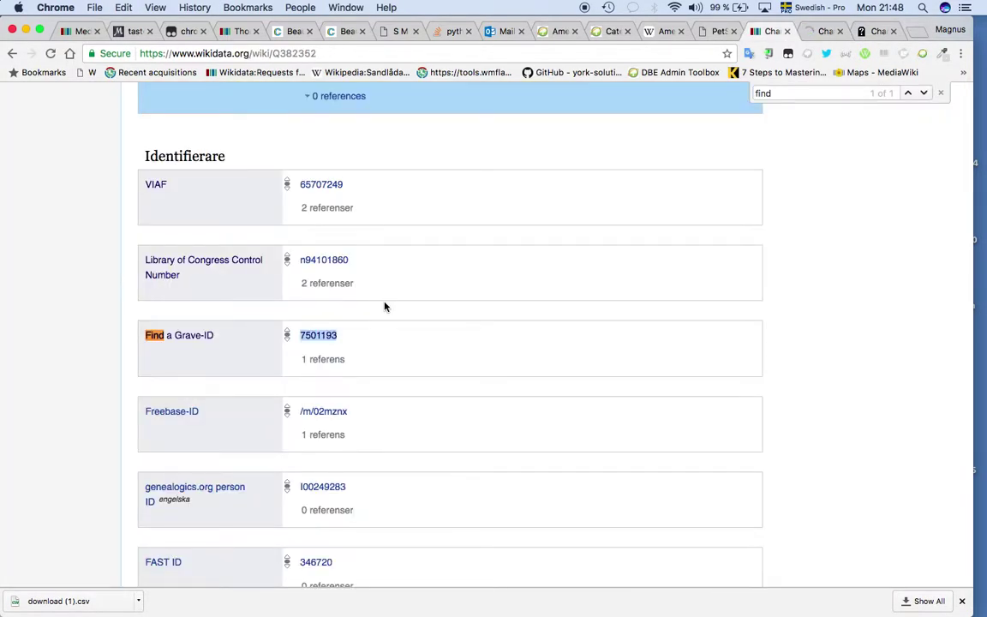
pyautogui.hotkey('ctrl', 'shift', 'Tab')
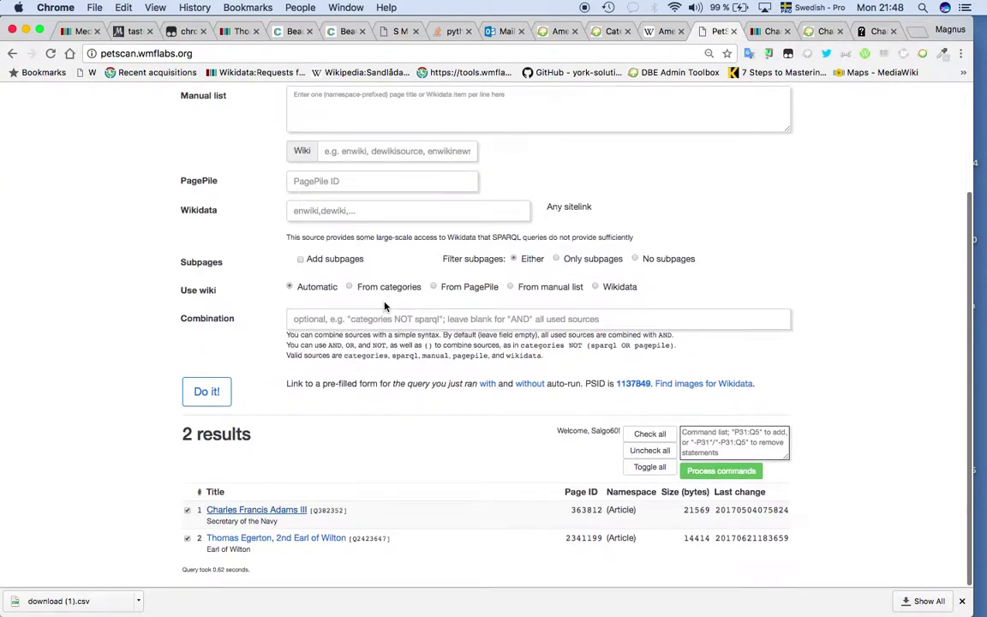
pyautogui.keyDown('super'); pyautogui.click(279, 553); pyautogui.keyUp('super')
pyautogui.hotkey('ctrl', 'Tab')
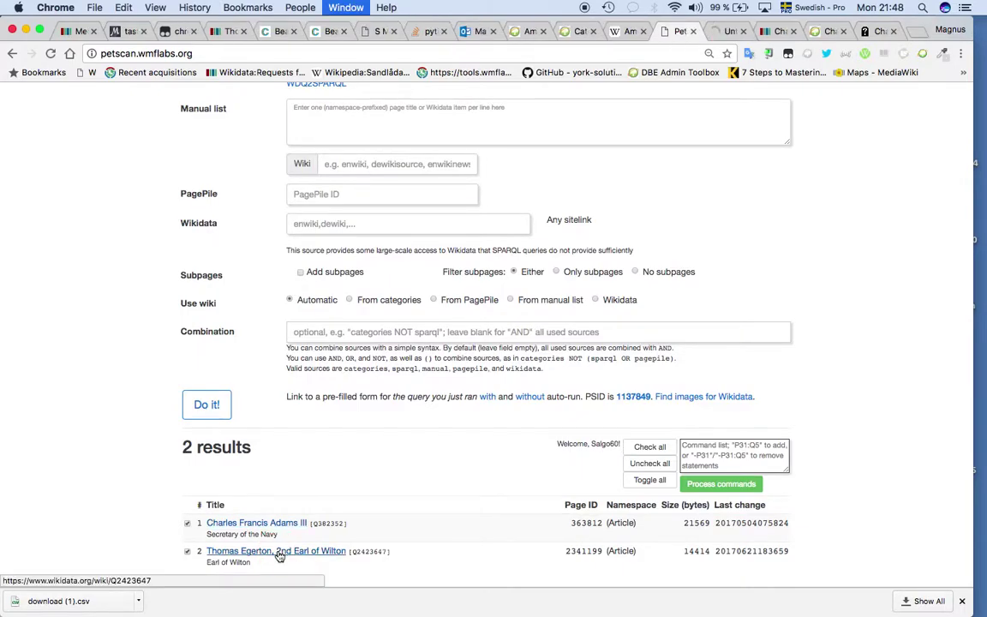
pyautogui.scroll(-15, 278, 555)
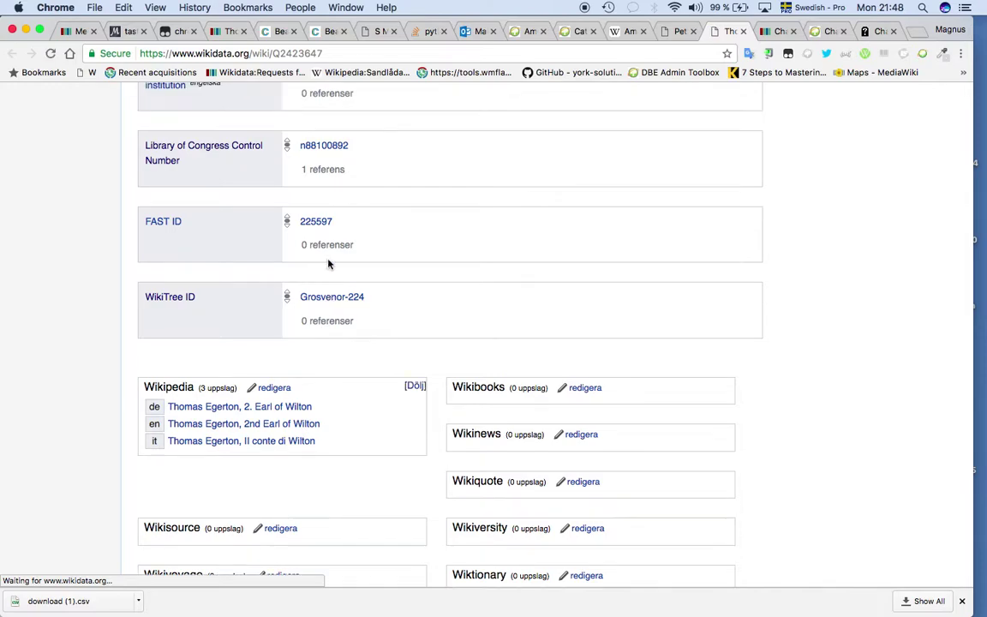
# Step: Open the earl's WikiTree profile Grosvenor-224 in a separate tab and his English Wikipedia article from the Wikidata item
pyautogui.keyDown('super'); pyautogui.click(327, 391); pyautogui.keyUp('super')
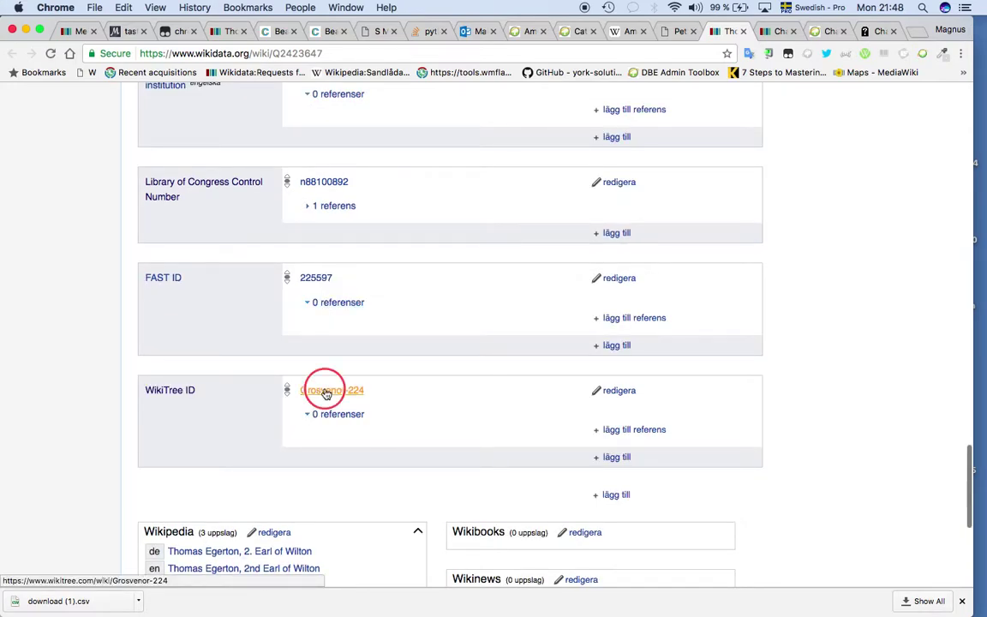
pyautogui.scroll(5, 326, 394)
pyautogui.scroll(-8, 325, 394)
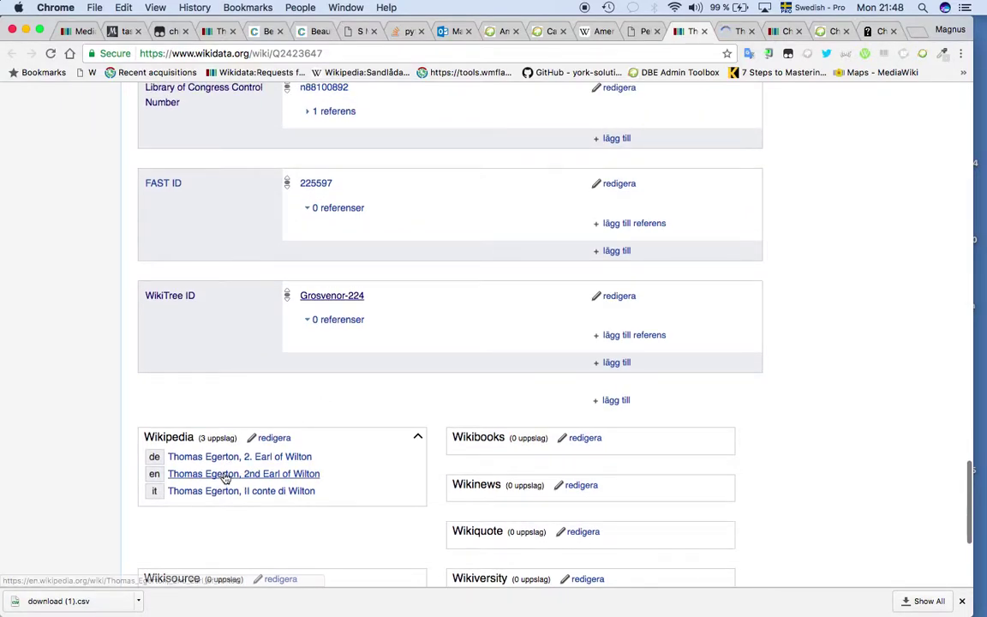
pyautogui.click(223, 477)
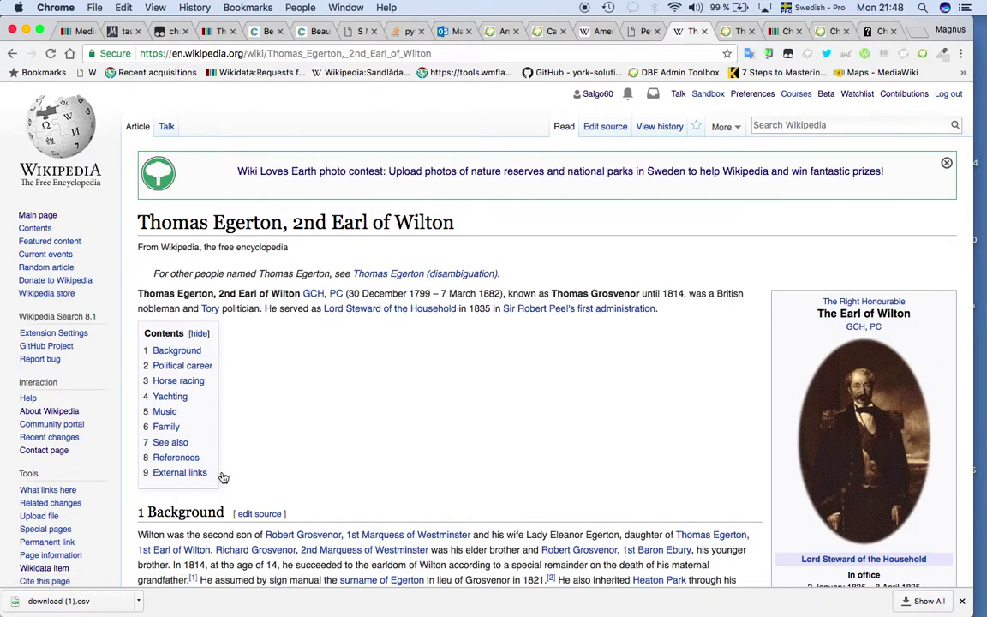
# Step: Read the Yachting section of the Wikipedia article for Thomas Egerton's connection to the America's Cup
pyautogui.scroll(-4, 222, 478)
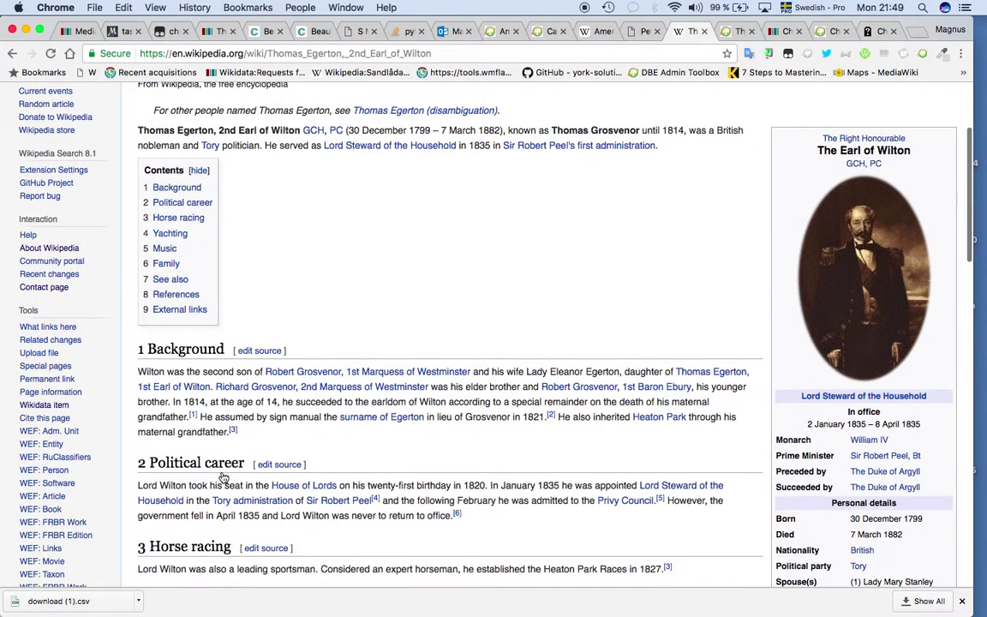
pyautogui.scroll(-1, 223, 477)
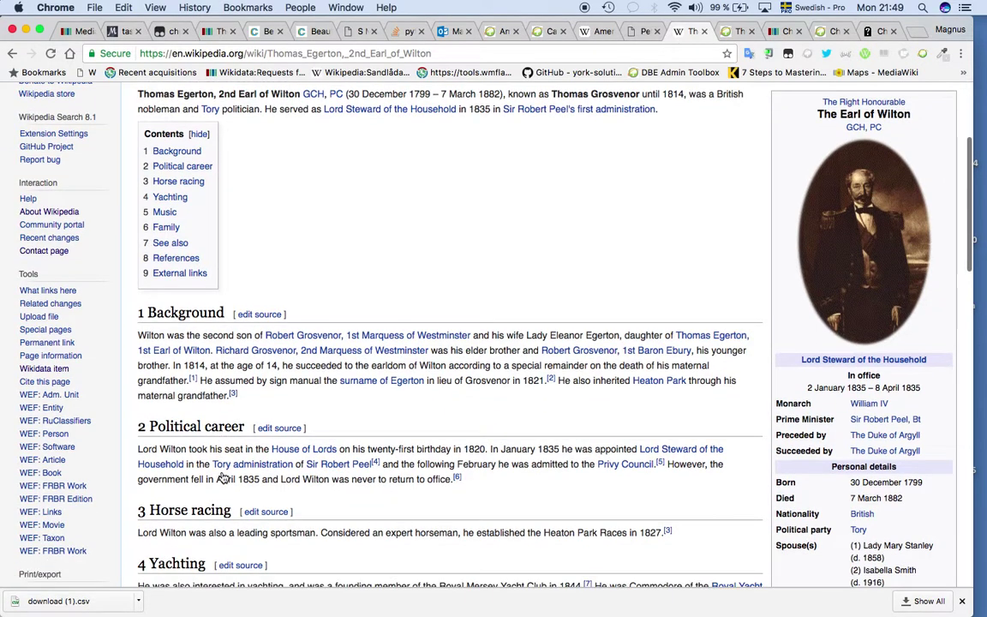
pyautogui.scroll(-3, 222, 477)
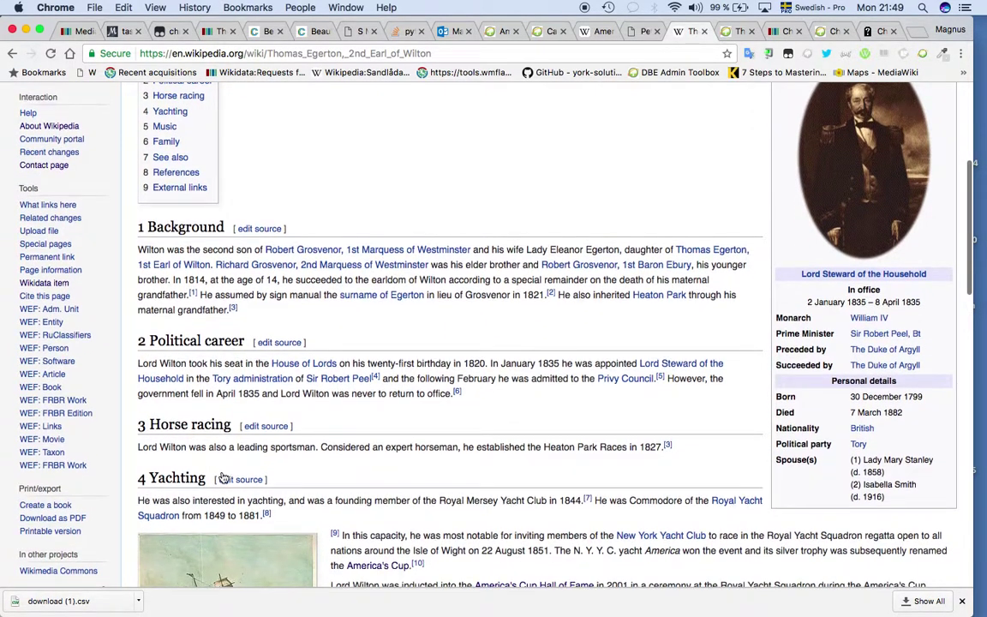
pyautogui.scroll(-4, 223, 477)
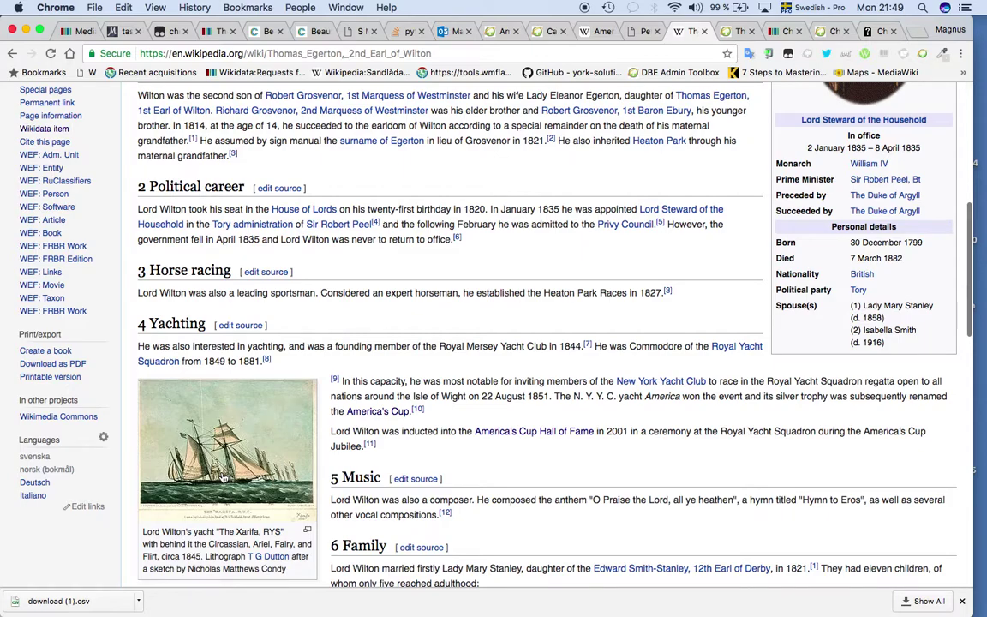
pyautogui.scroll(-1, 223, 477)
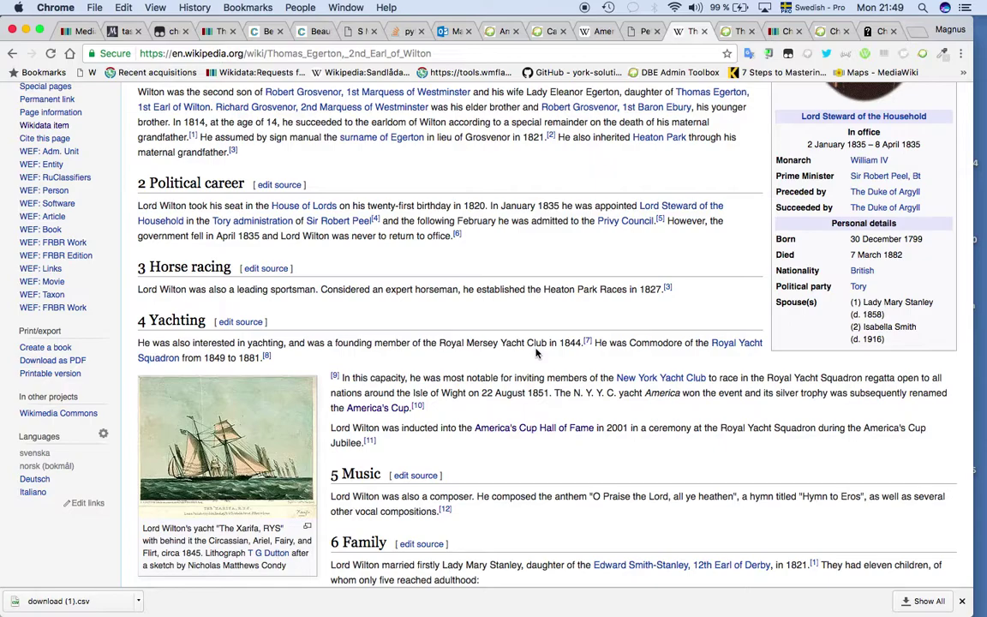
pyautogui.scroll(-3, 537, 352)
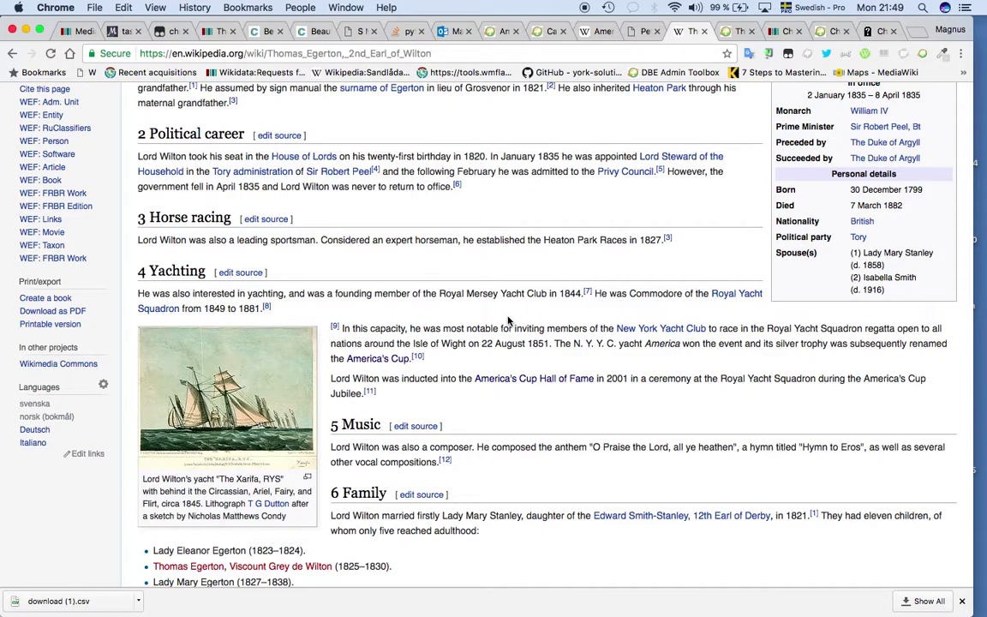
pyautogui.moveTo(394, 363)
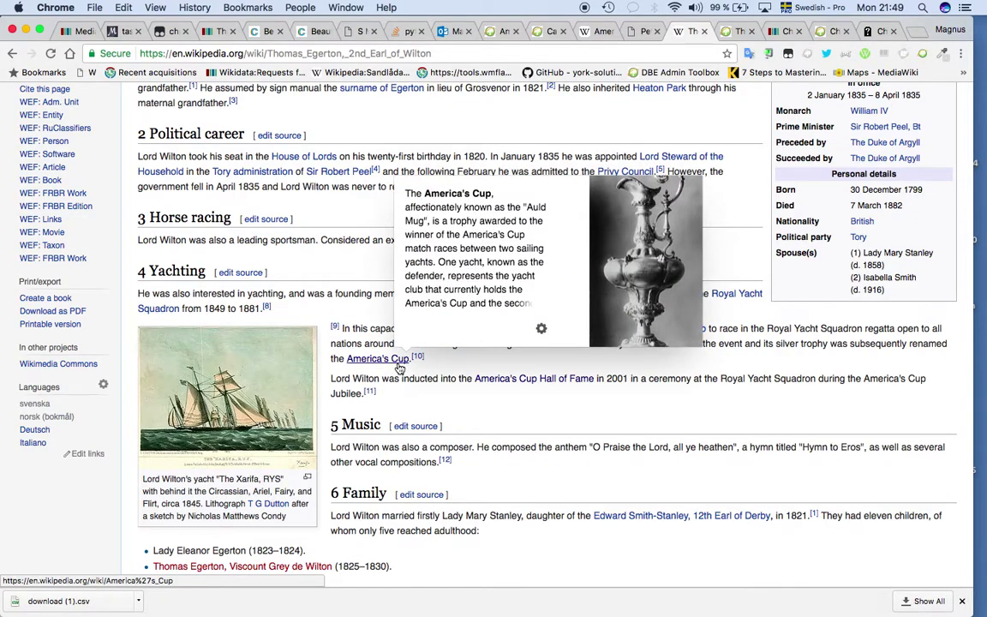
# Step: Open the America's Cup Sailors category from Charles Francis Adams 3rd's WikiTree profile and copy the category name from its address
pyautogui.hotkey('ctrl', 'Tab')
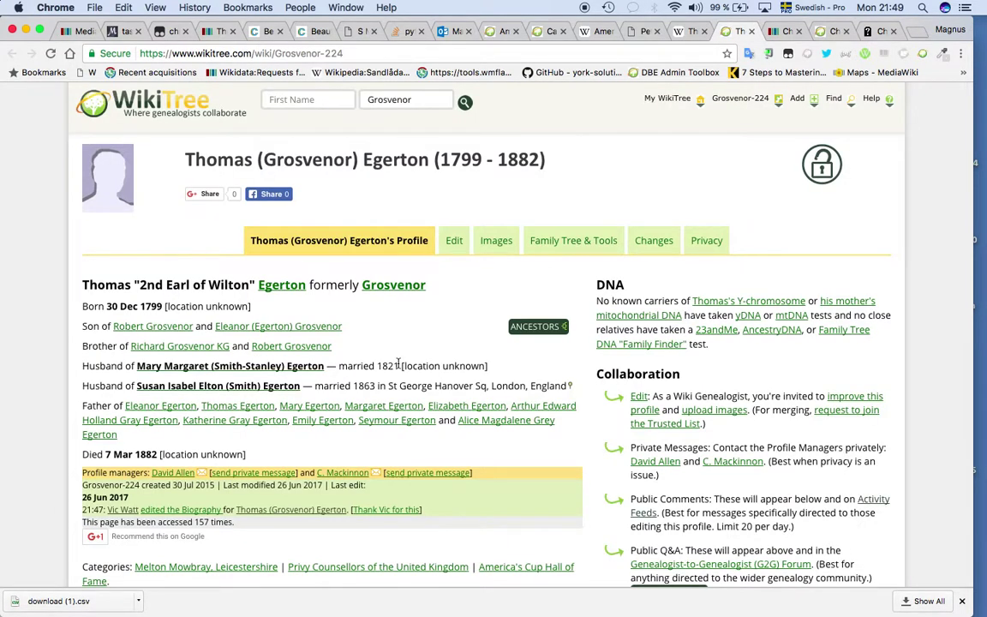
pyautogui.hotkey('ctrl', 'Tab')
pyautogui.scroll(2, 397, 367)
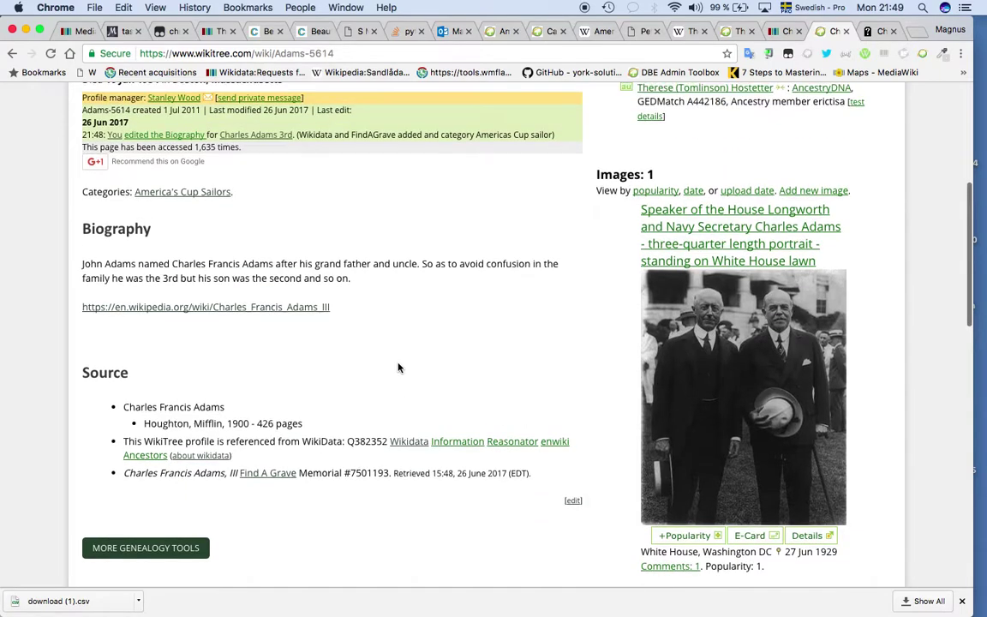
pyautogui.click(213, 193)
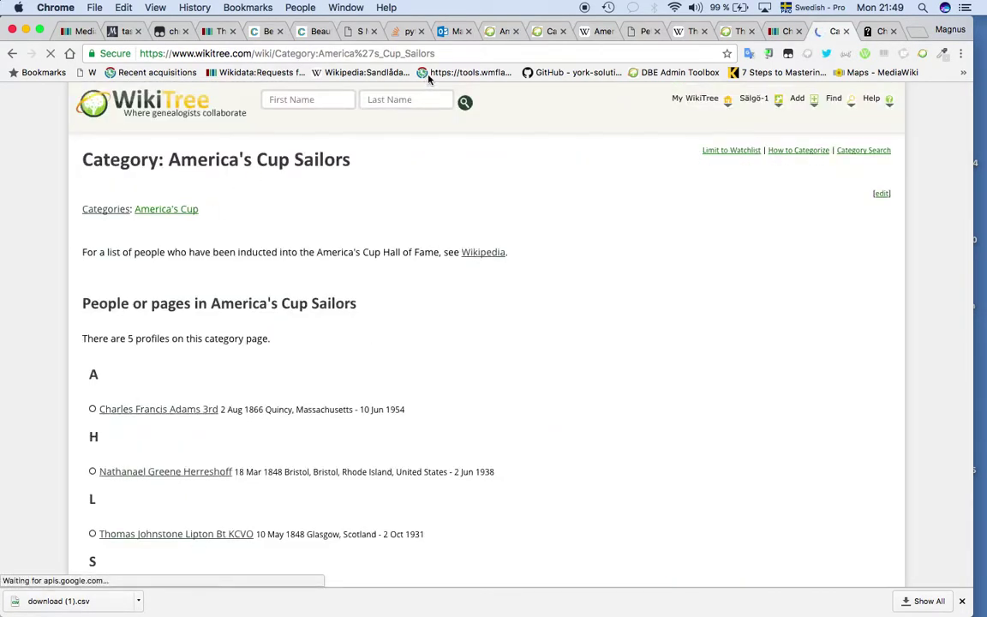
pyautogui.moveTo(437, 53); pyautogui.dragTo(278, 54)
pyautogui.press('cmd+c')
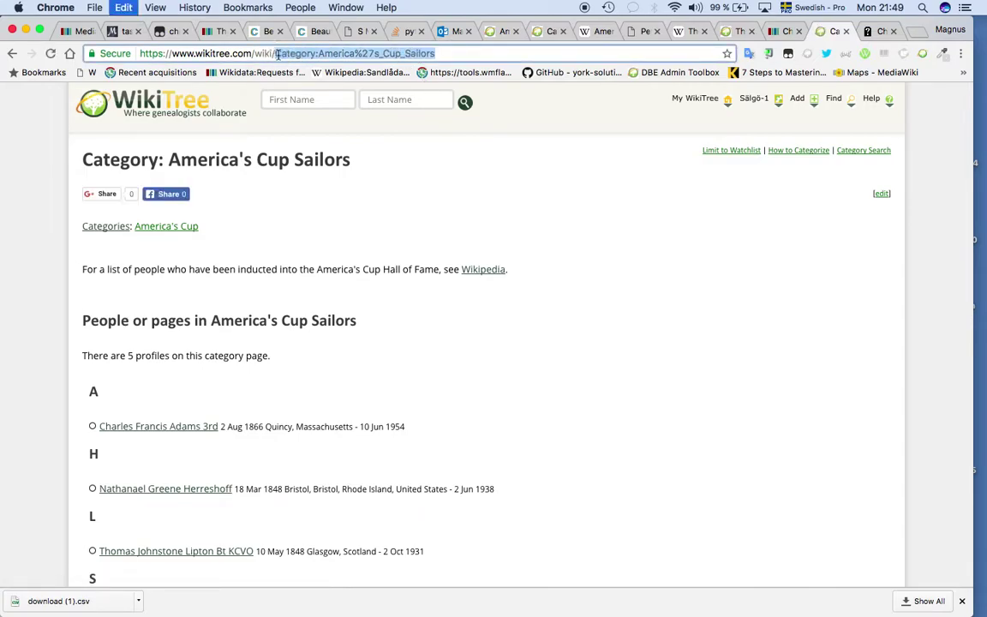
# Step: Return to Thomas (Grosvenor) Egerton's WikiTree profile, look through its content, and open the profile for editing
pyautogui.hotkey('ctrl', 'shift', 'Tab')
pyautogui.hotkey('ctrl', 'shift', 'Tab')
pyautogui.scroll(-15, 296, 186)
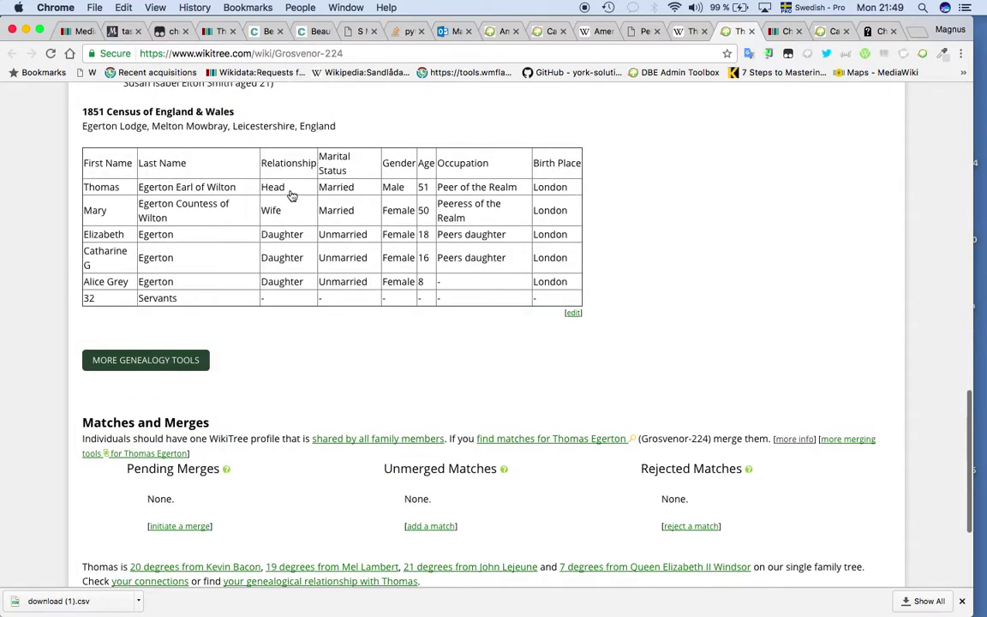
pyautogui.scroll(20, 293, 193)
pyautogui.click(454, 244)
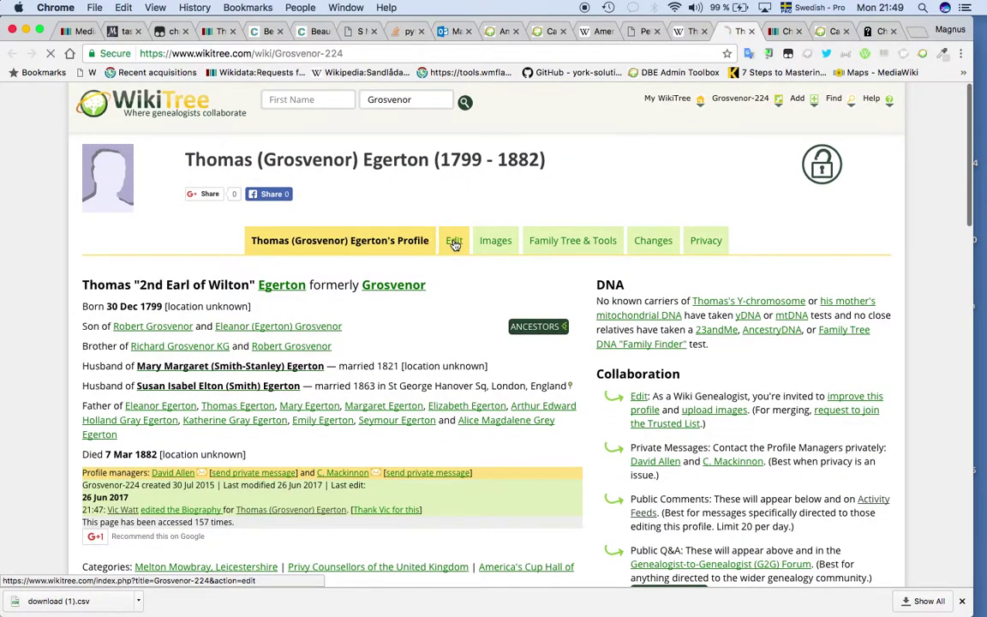
# Step: Paste the copied category name on a new line below the America's Cup Hall of Fame category in the biography text
pyautogui.scroll(-15, 430, 336)
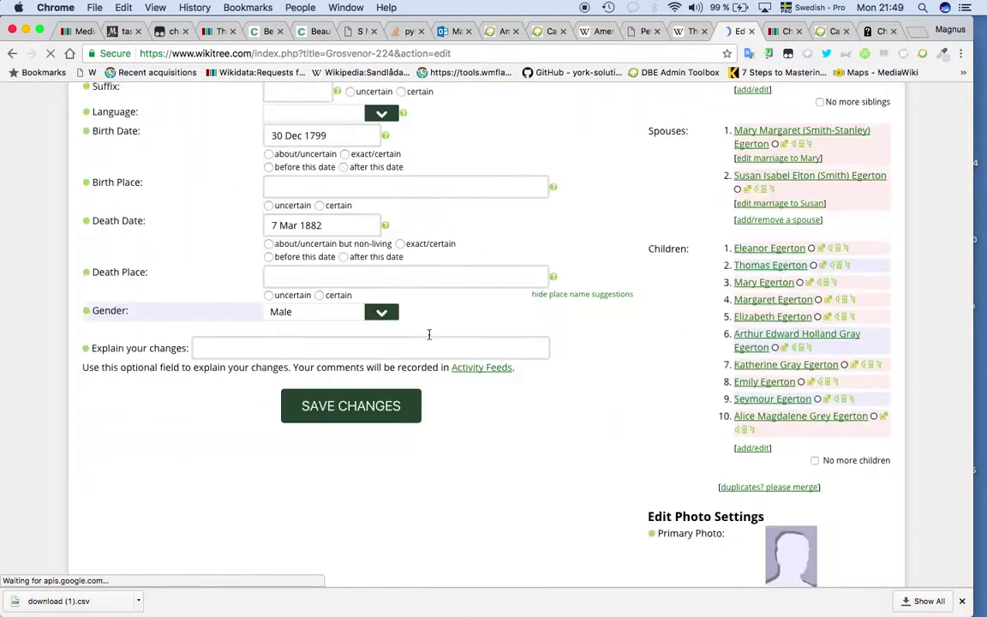
pyautogui.scroll(-1, 430, 338)
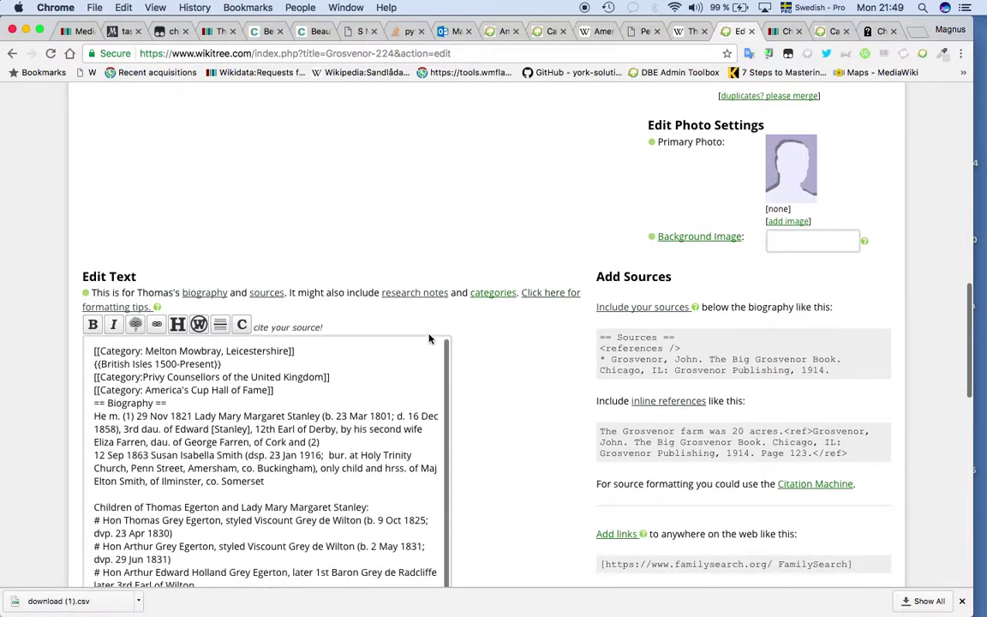
pyautogui.click(327, 392)
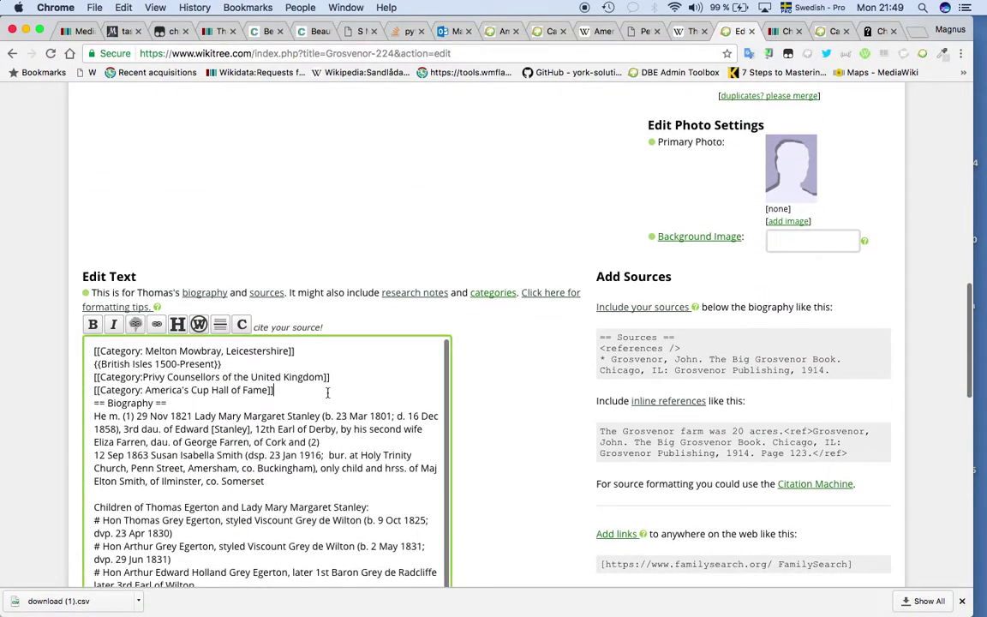
pyautogui.scroll(-2, 327, 392)
pyautogui.press('Return')
pyautogui.press('cmd+v')
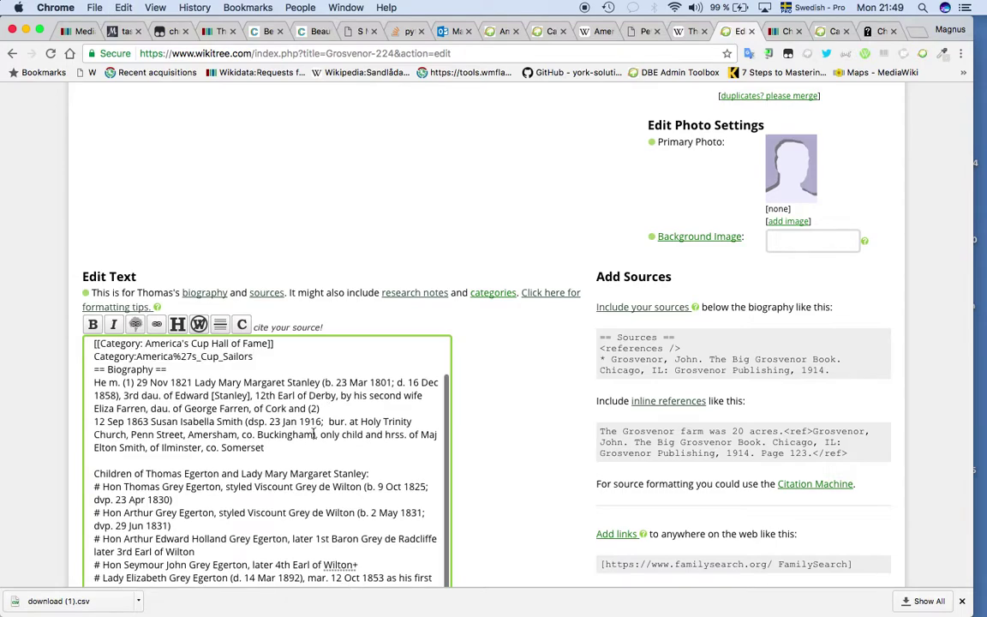
pyautogui.scroll(2, 313, 434)
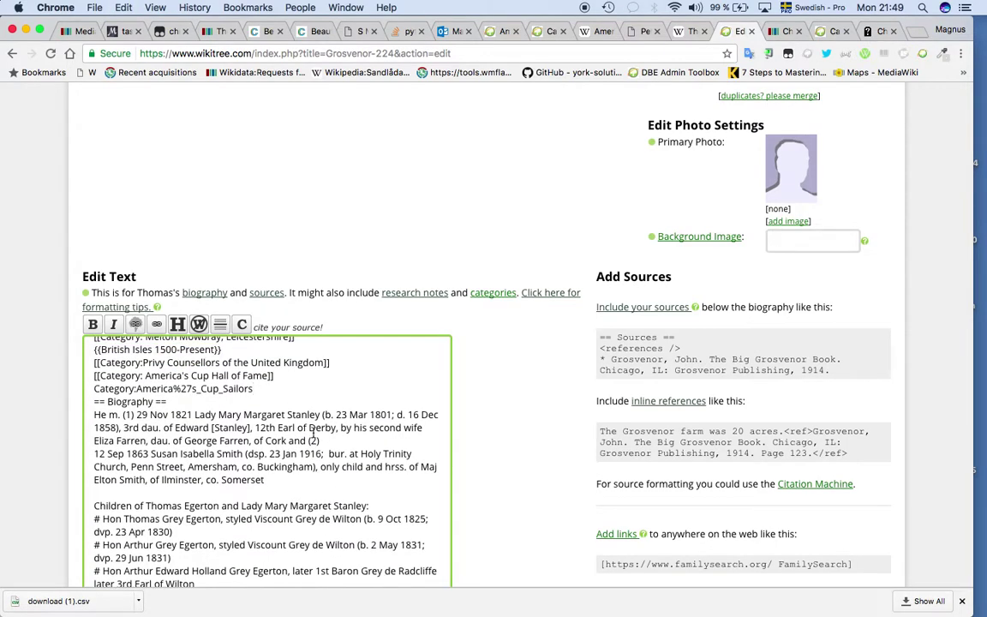
# Step: Replace %27 with an apostrophe in the pasted America's_Cup_Sailors category and enclose the line in double square brackets
pyautogui.moveTo(192, 388); pyautogui.dragTo(173, 389)
pyautogui.write("'")
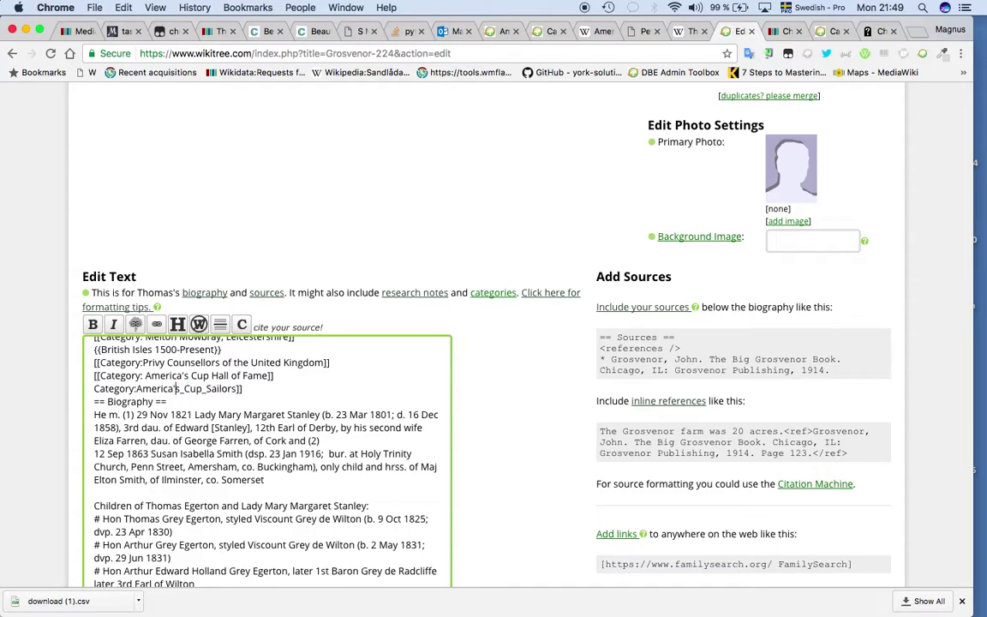
pyautogui.click(94, 388)
# Step: Start a bulleted Wikidata template on a new line after the 1851 census table at the end of the text
pyautogui.scroll(-10, 266, 454)
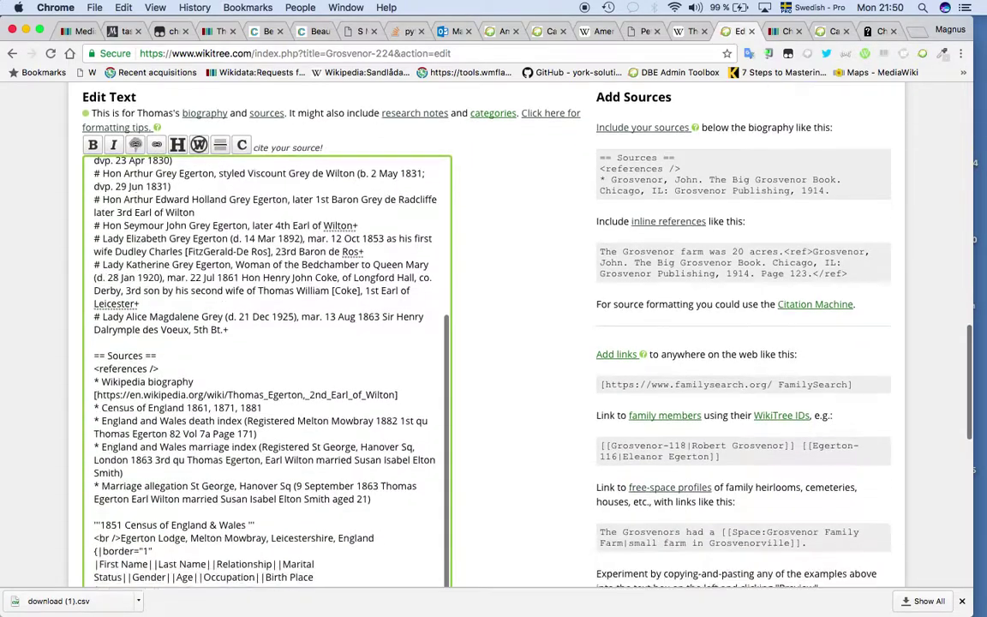
pyautogui.scroll(-2, 302, 391)
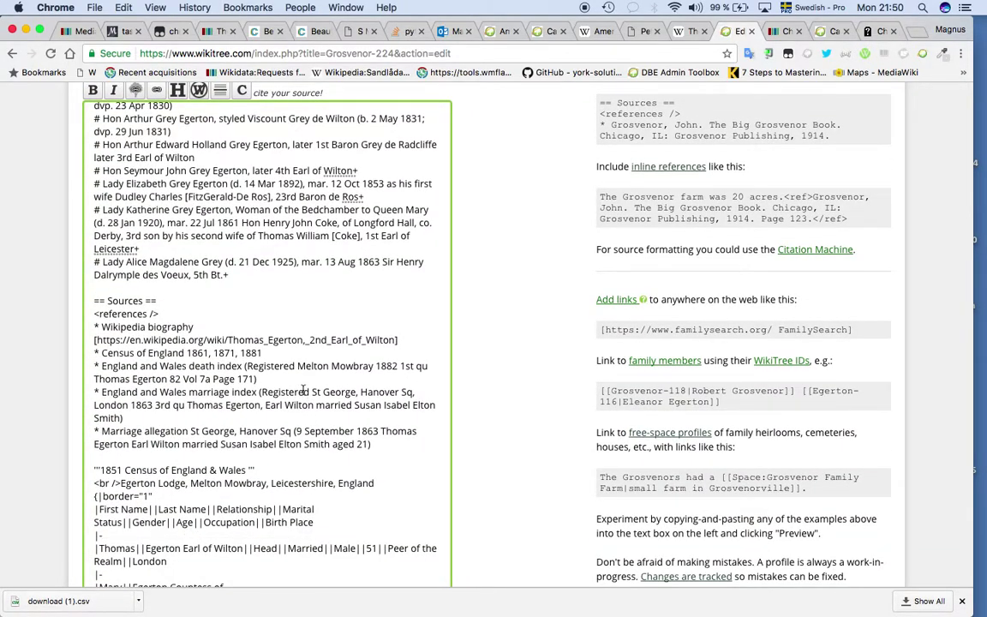
pyautogui.scroll(-10, 302, 390)
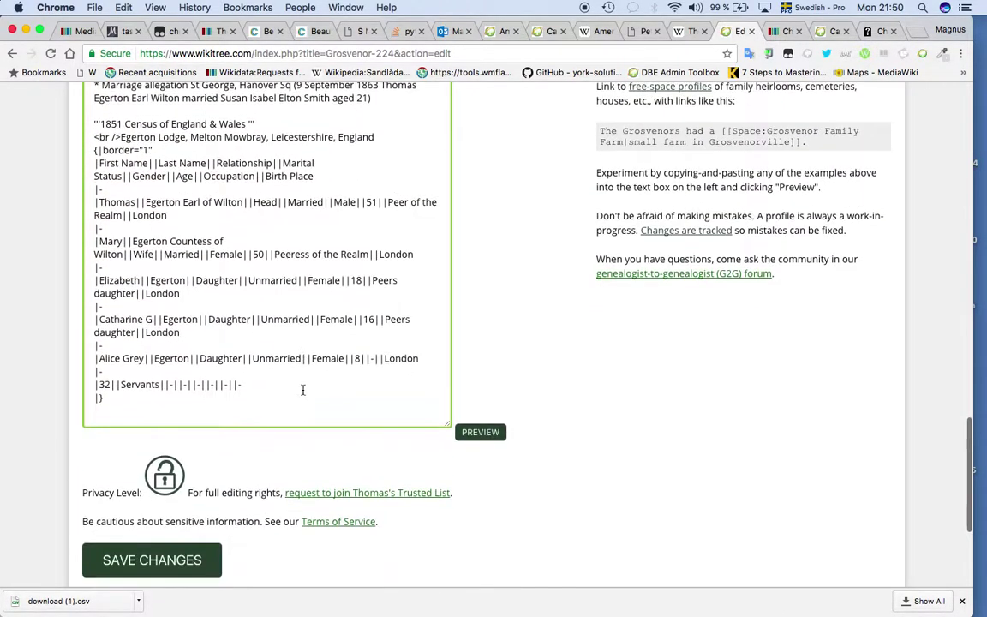
pyautogui.write('* {{Wikidata|')
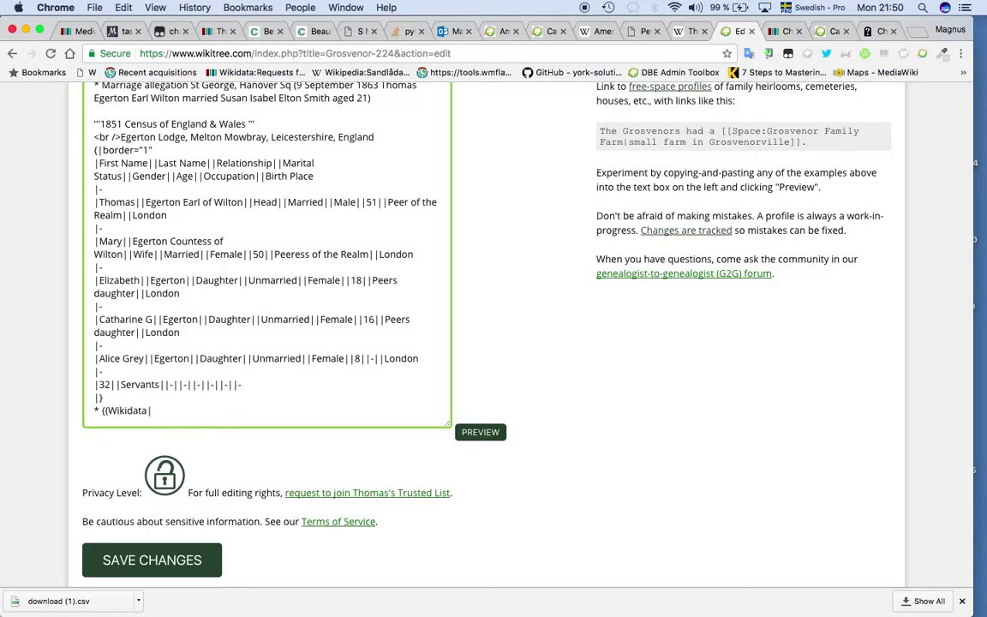
# Step: Find the Wikipedia article on Thomas Egerton, 2nd Earl of Wilton among the open pages and switch it to his Wikidata item
pyautogui.hotkey('ctrl', 'Tab')
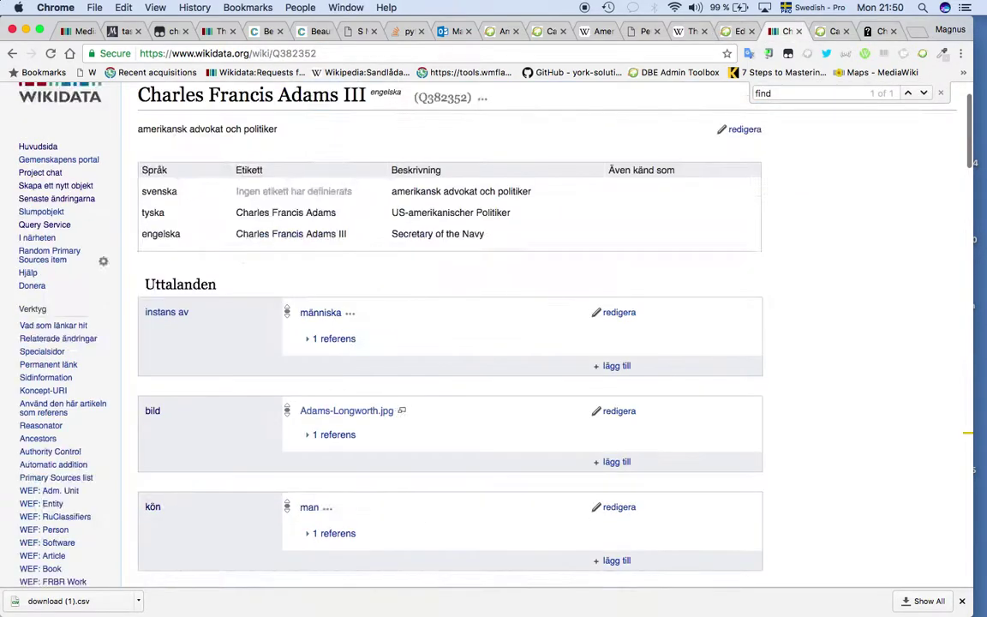
pyautogui.hotkey('ctrl', 'shift', 'Tab')
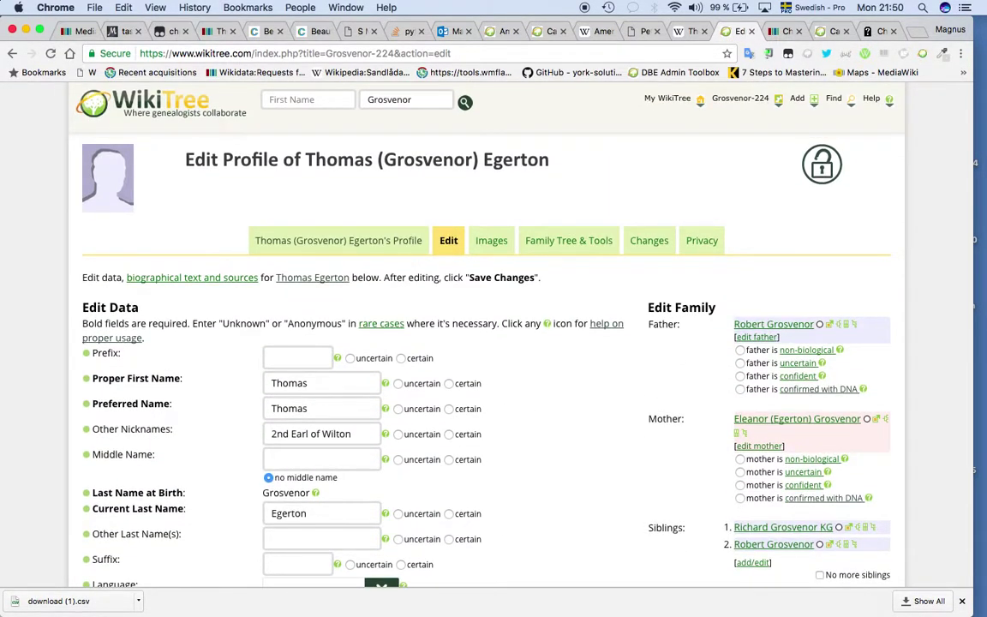
pyautogui.hotkey('ctrl', 'Tab')
pyautogui.hotkey('ctrl', 'Tab')
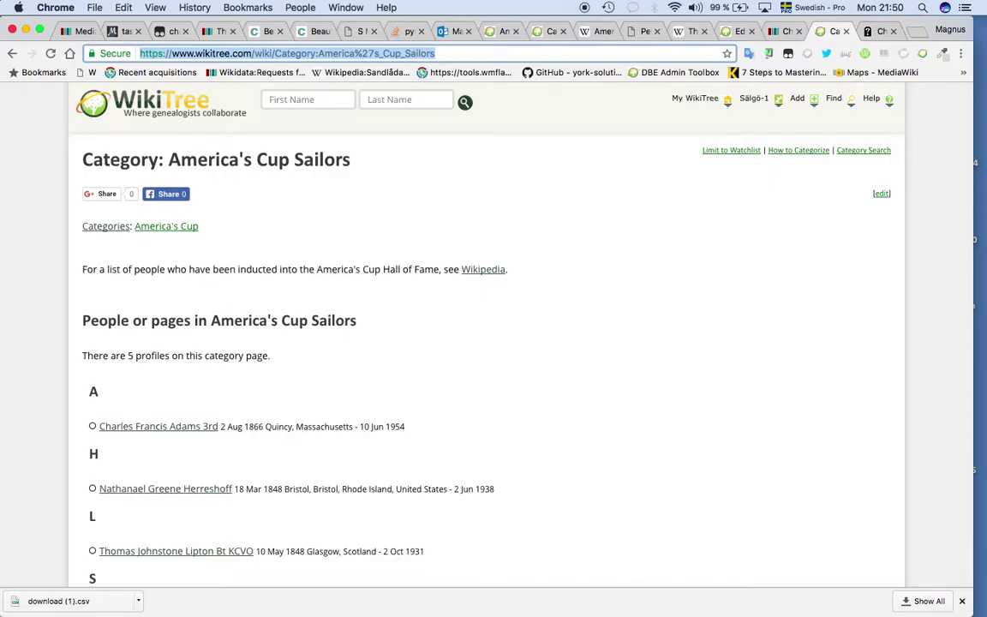
pyautogui.hotkey('ctrl', 'Tab')
pyautogui.hotkey('ctrl', 'shift', 'Tab')
pyautogui.hotkey('ctrl', 'shift', 'Tab')
pyautogui.hotkey('ctrl', 'shift', 'Tab')
pyautogui.hotkey('ctrl', 'shift', 'Tab')
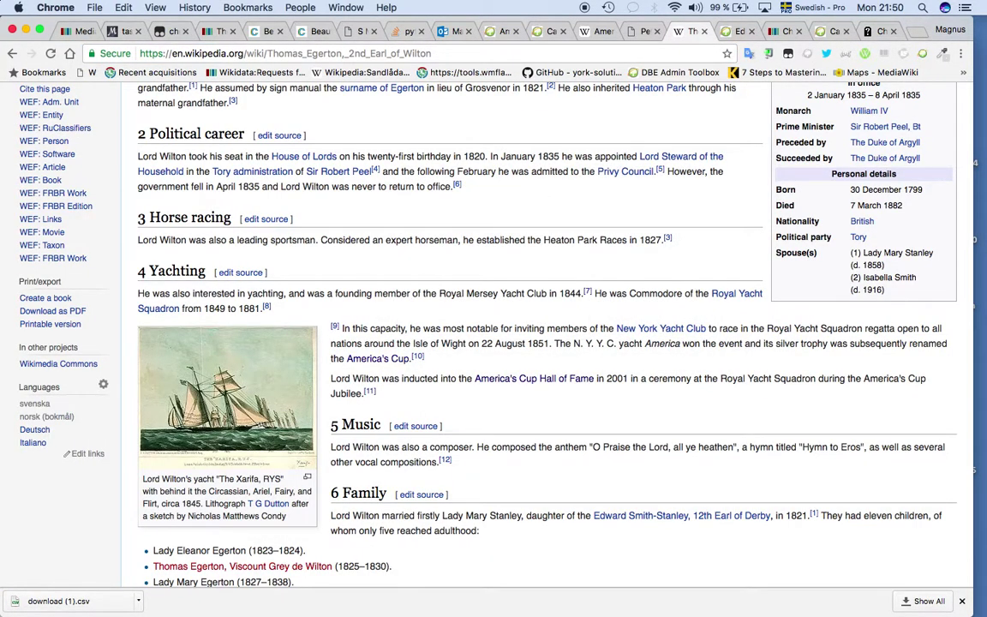
pyautogui.press('Home')
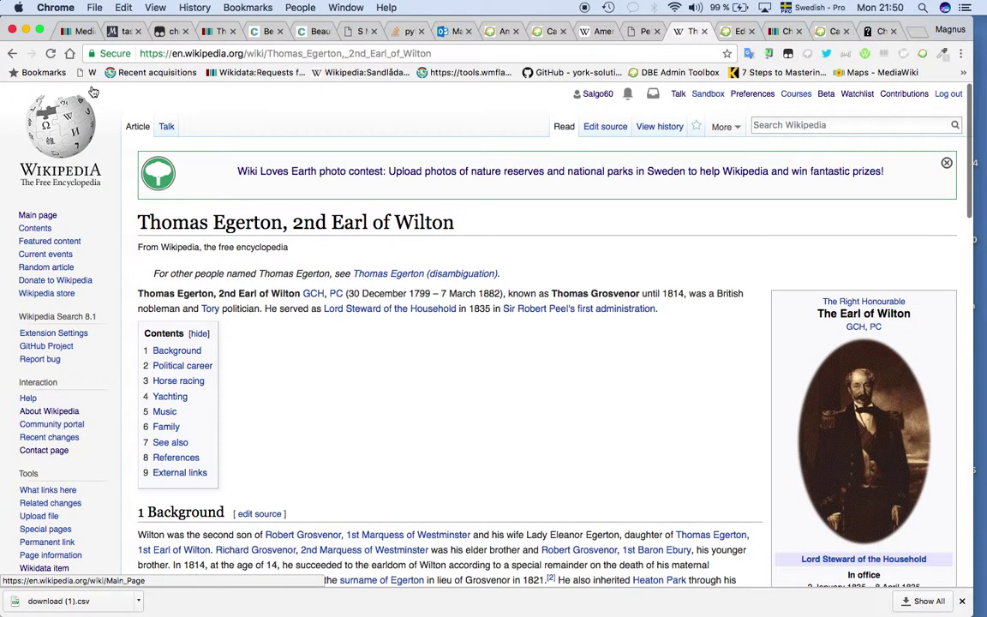
pyautogui.click(90, 73)
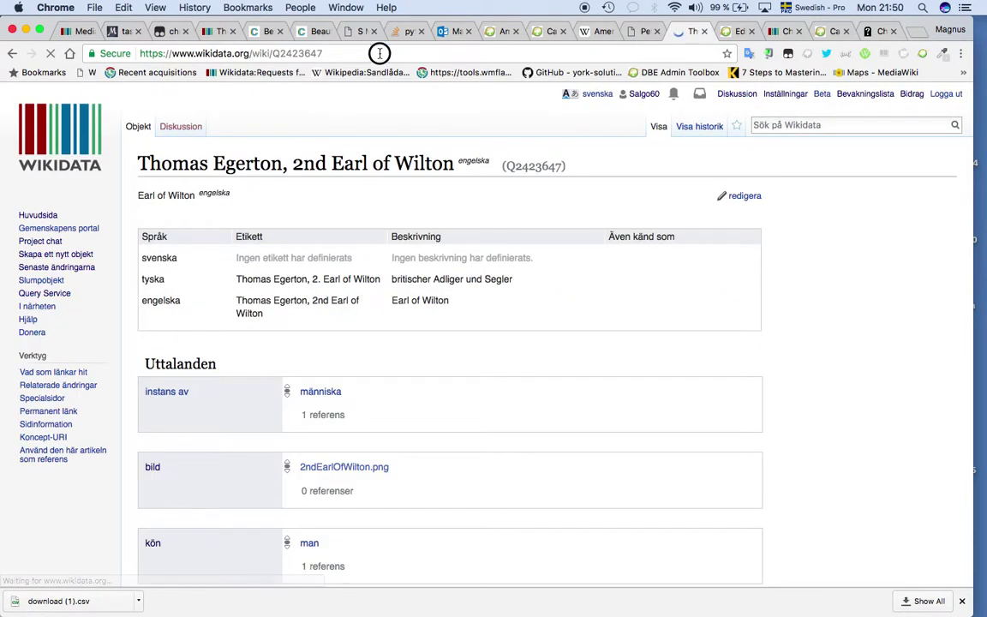
# Step: Copy the identifier Q2423647 from the Wikidata item and add it with the enwiki parameter to the profile's Wikidata template
pyautogui.moveTo(325, 55); pyautogui.dragTo(272, 57)
pyautogui.press('super+c')
pyautogui.hotkey('ctrl', 'Tab')
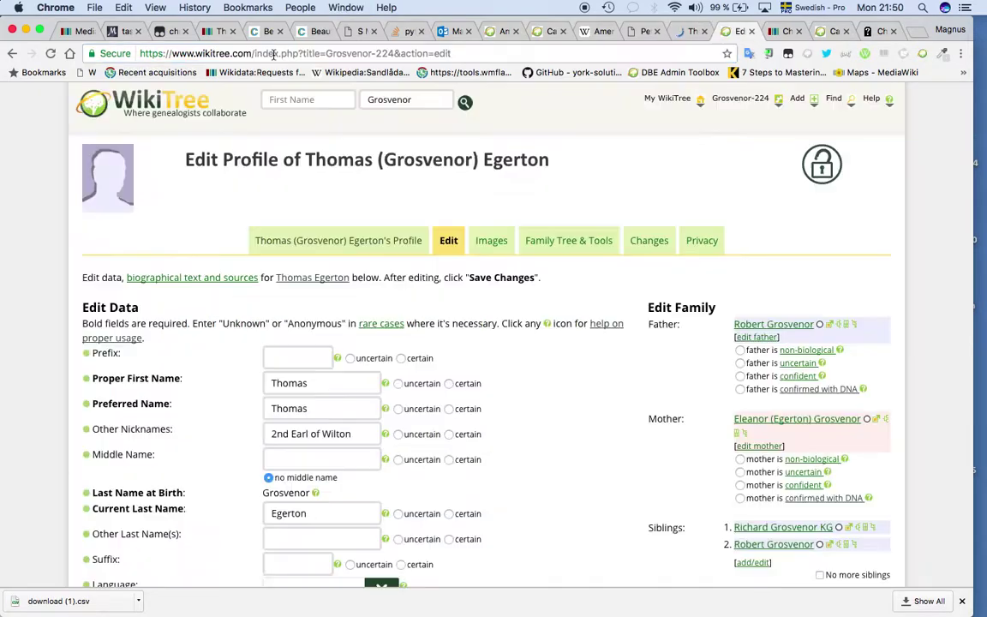
pyautogui.scroll(-20, 311, 212)
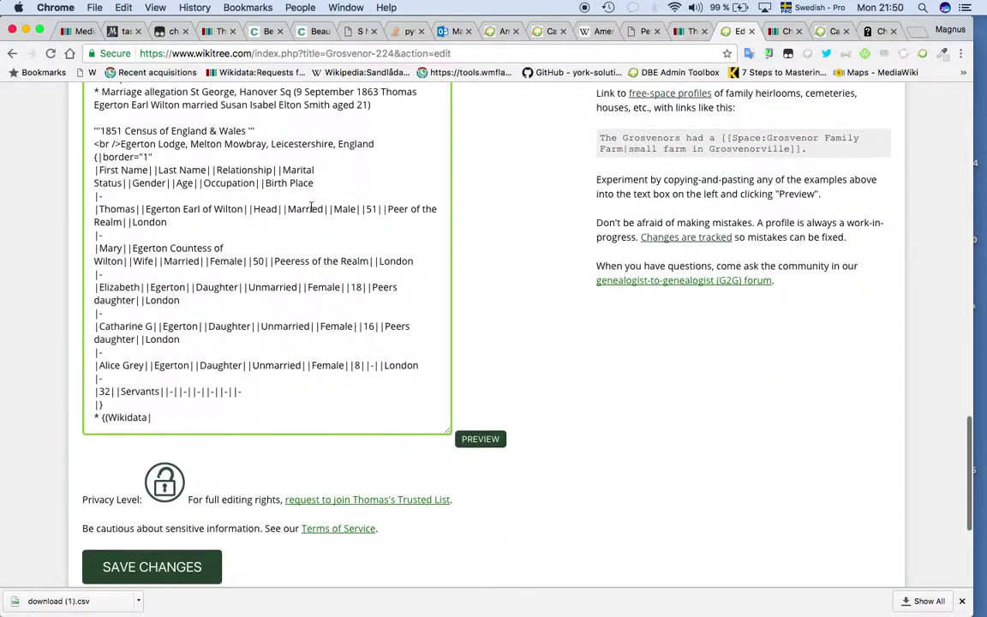
pyautogui.click(236, 416)
pyautogui.press('super+v')
pyautogui.write('|en')
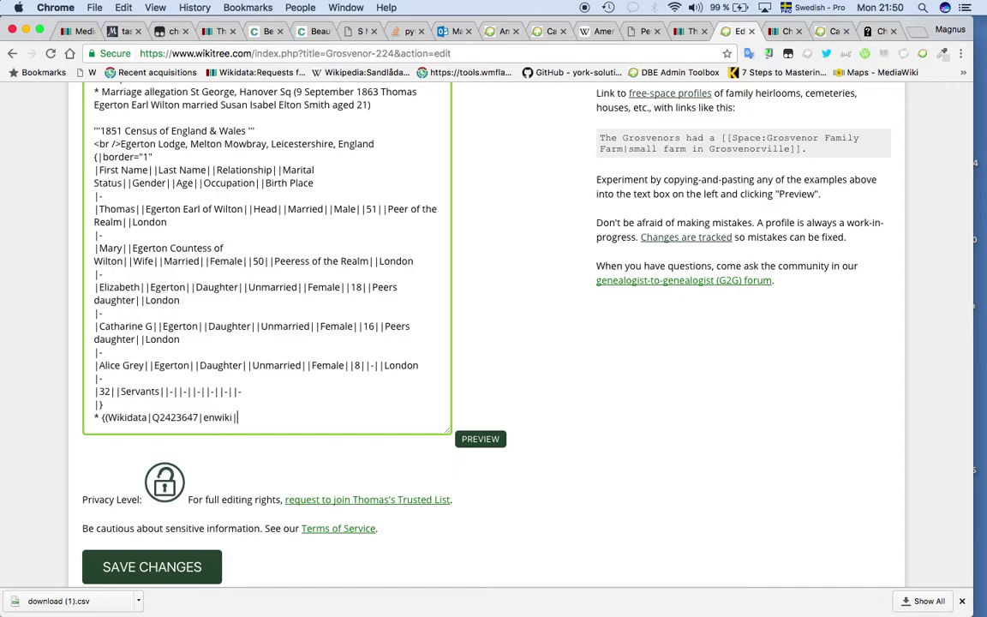
# Step: Check the identifiers on Thomas Egerton's Wikidata item and complete the profile's template with Y and closing braces
pyautogui.hotkey('ctrl', 'shift', 'Tab')
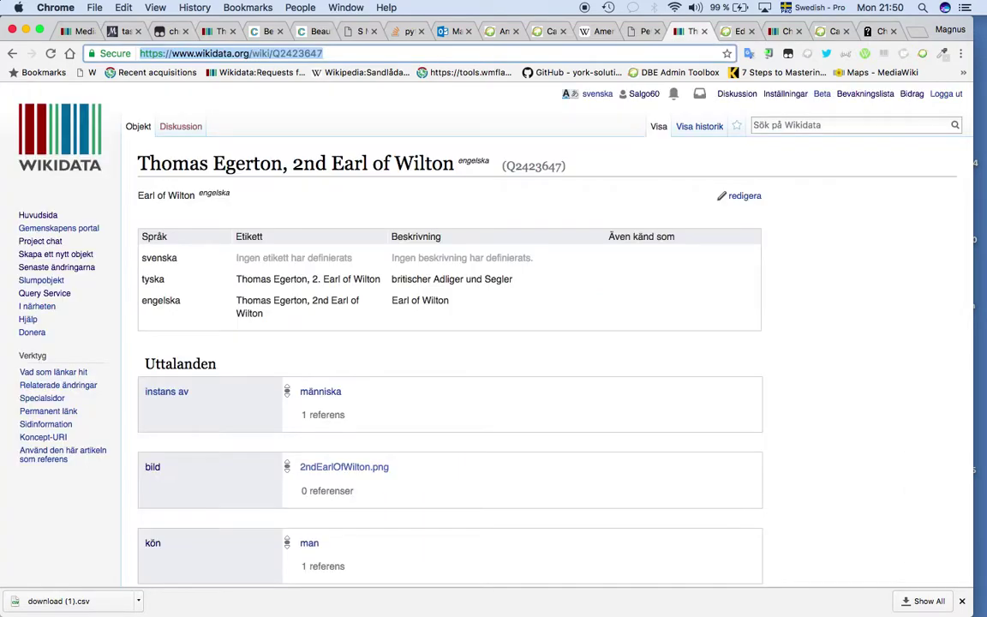
pyautogui.scroll(-10, 450, 343)
pyautogui.scroll(-15, 450, 342)
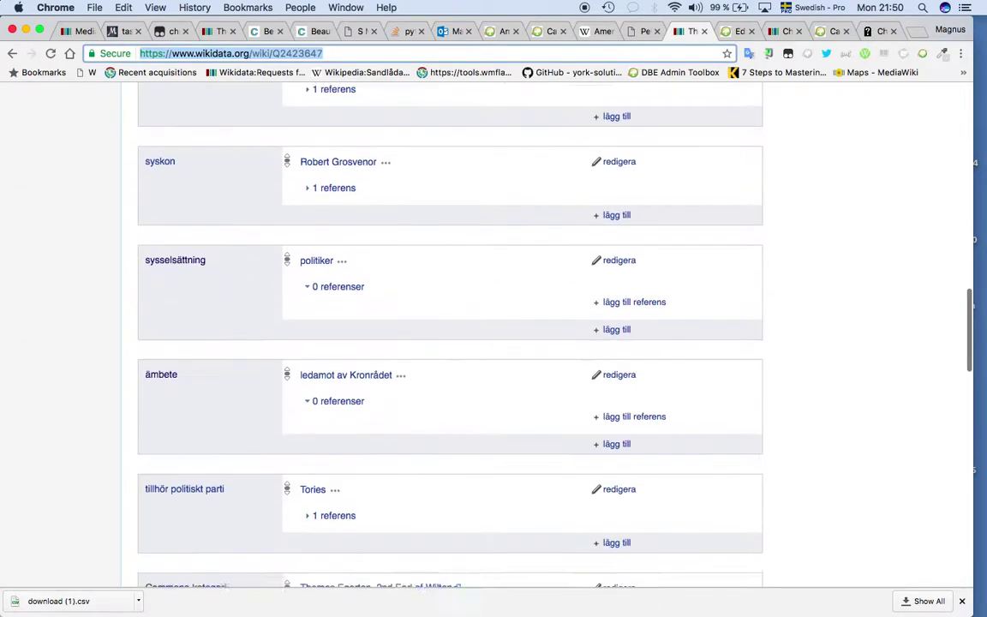
pyautogui.scroll(-10, 450, 343)
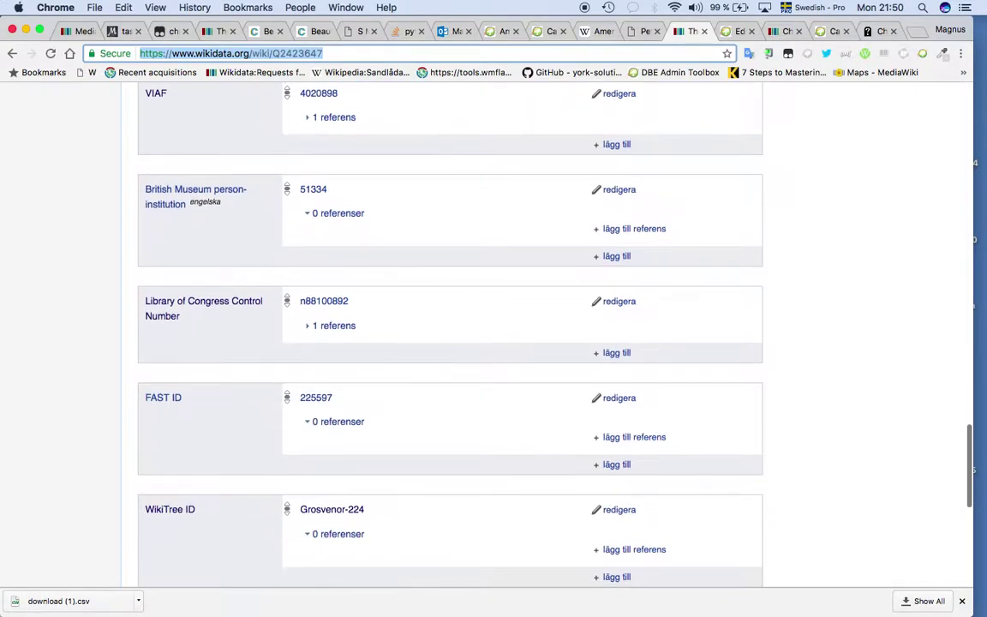
pyautogui.hotkey('ctrl', 'Tab')
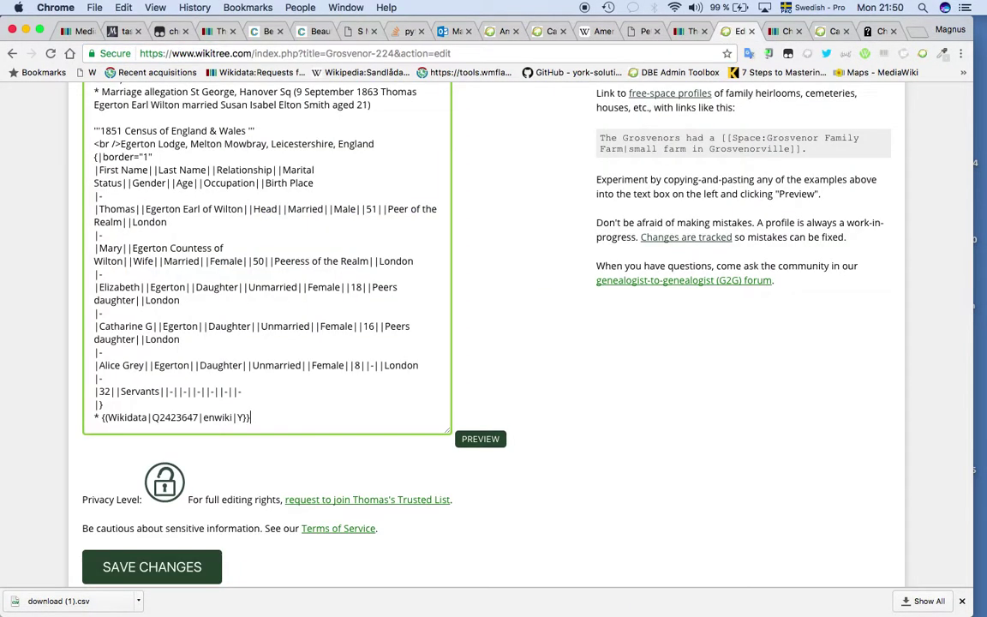
# Step: Correct the opening of the Wikidata template to double curly braces and preview the biography text
pyautogui.click(473, 446)
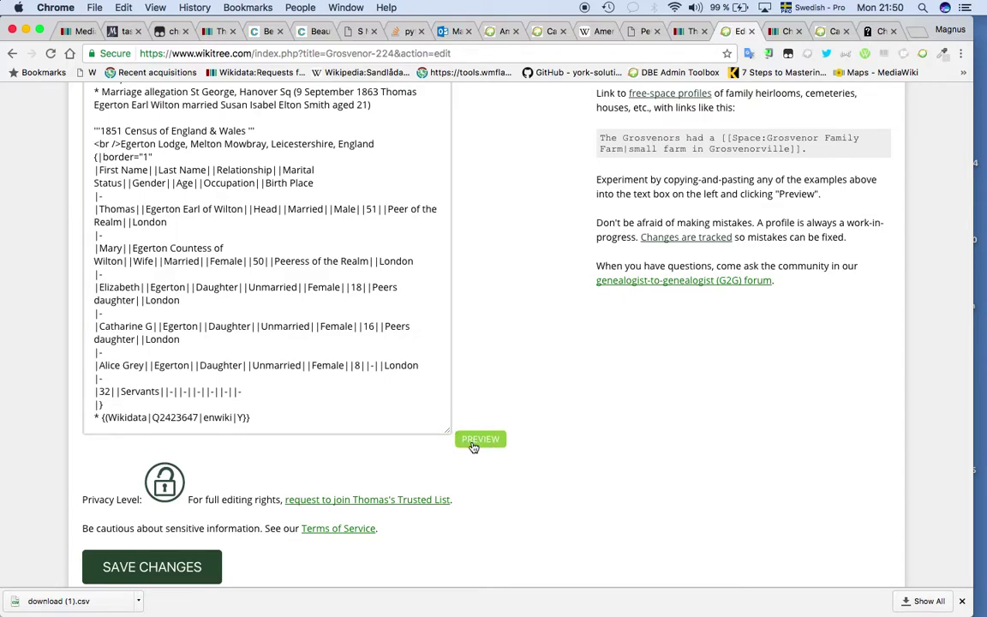
pyautogui.click(280, 418)
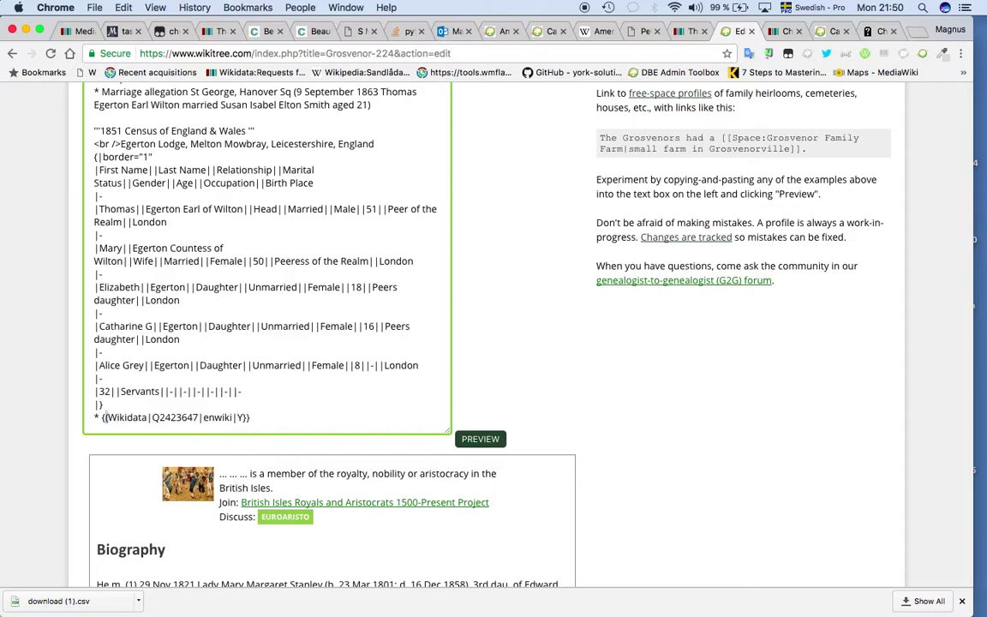
pyautogui.click(494, 440)
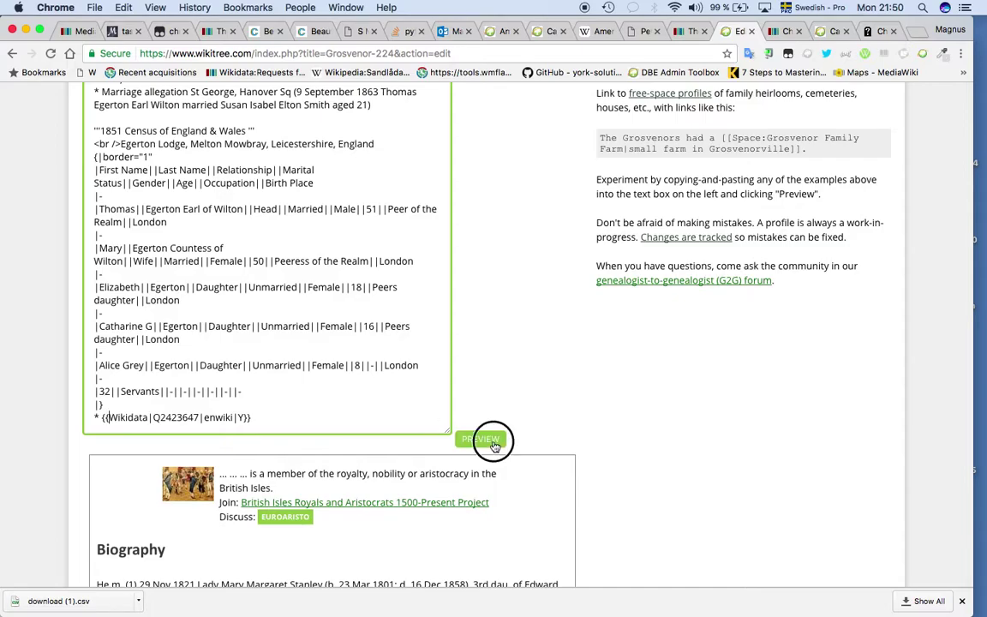
pyautogui.scroll(-10, 493, 445)
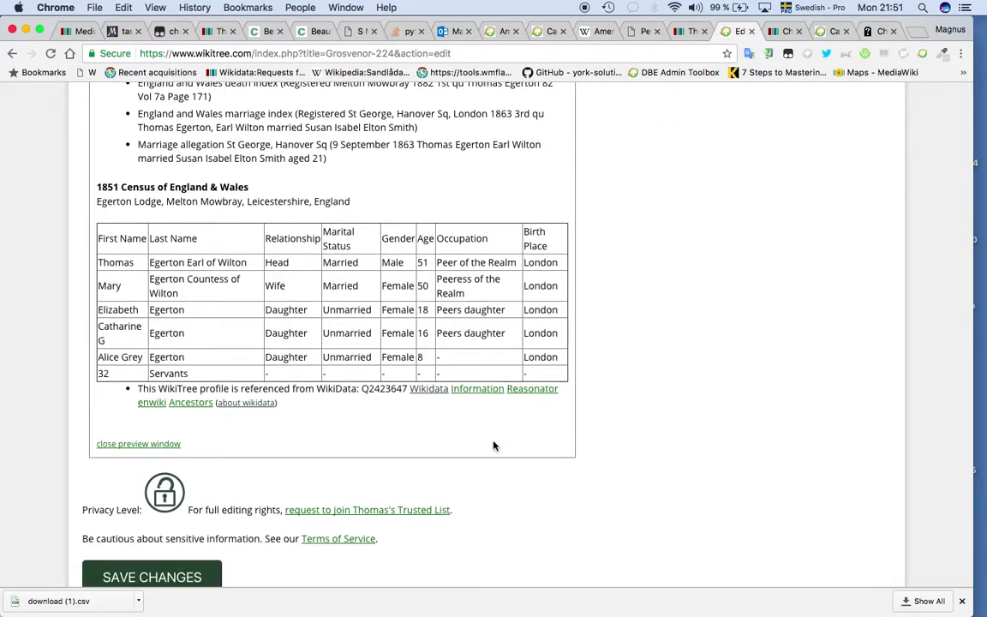
pyautogui.scroll(4, 494, 445)
pyautogui.scroll(-2, 494, 445)
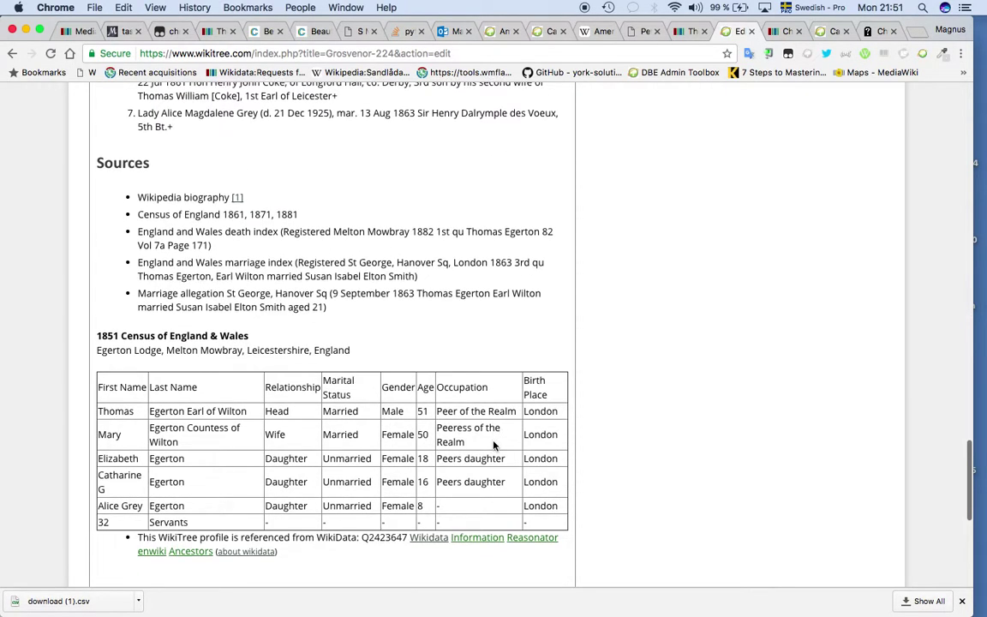
# Step: Insert an empty line between the census table and the Wikidata template and preview the text again
pyautogui.scroll(10, 494, 445)
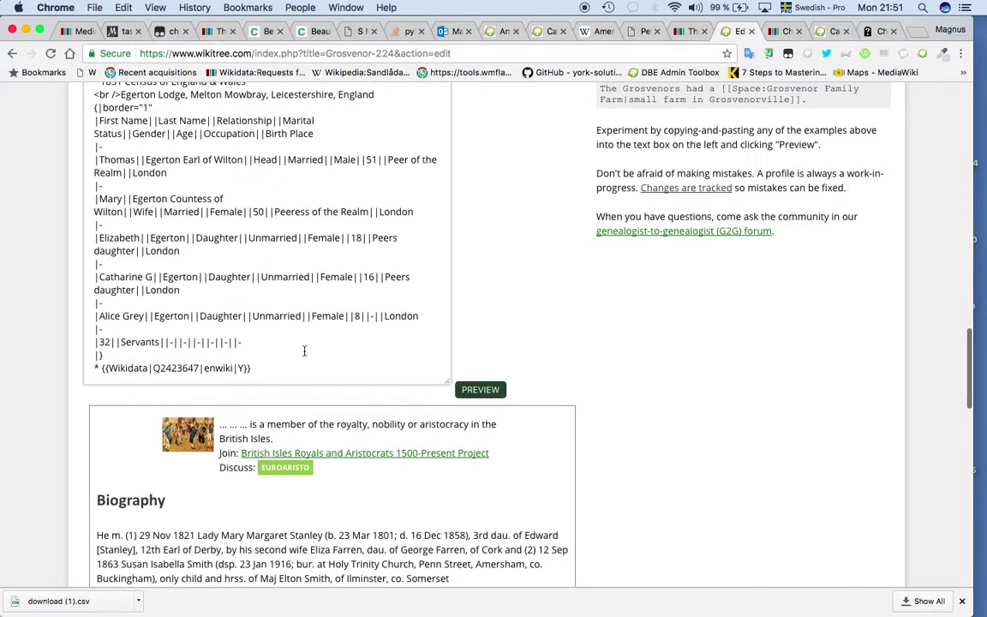
pyautogui.click(304, 352)
pyautogui.press('Return')
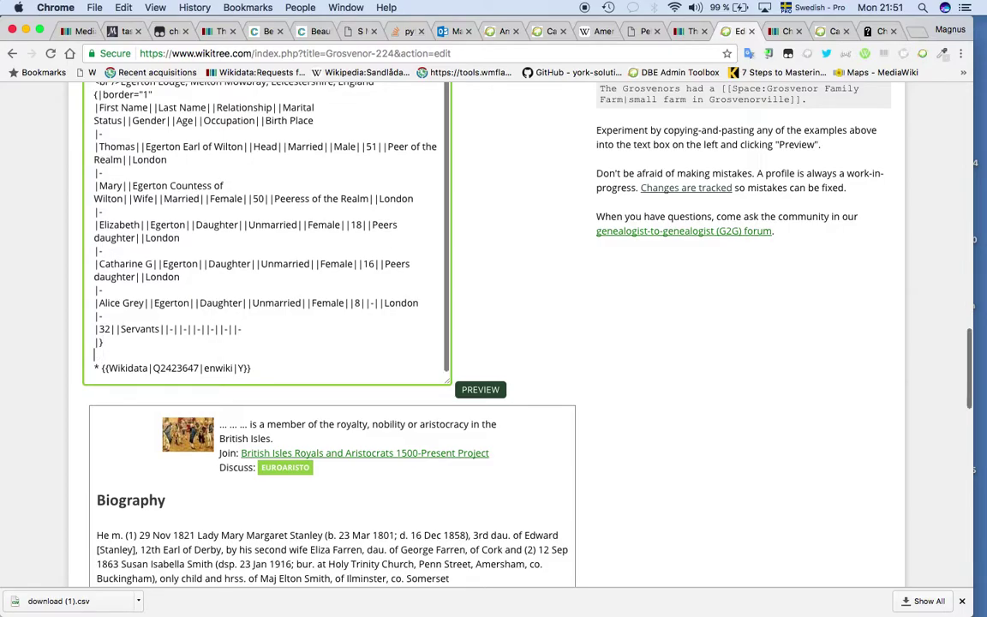
pyautogui.click(480, 388)
pyautogui.scroll(-10, 484, 394)
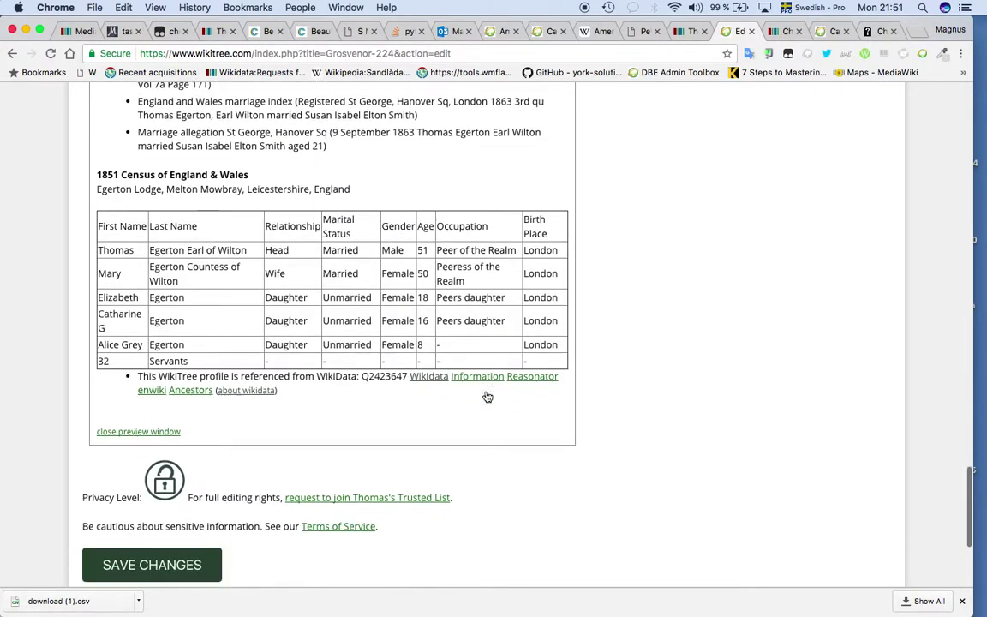
# Step: Add the line "See also:" above the Wikidata bullet and preview the result
pyautogui.scroll(8, 487, 396)
pyautogui.scroll(3, 487, 396)
pyautogui.click(203, 376)
pyautogui.write('See also:')
pyautogui.click(479, 410)
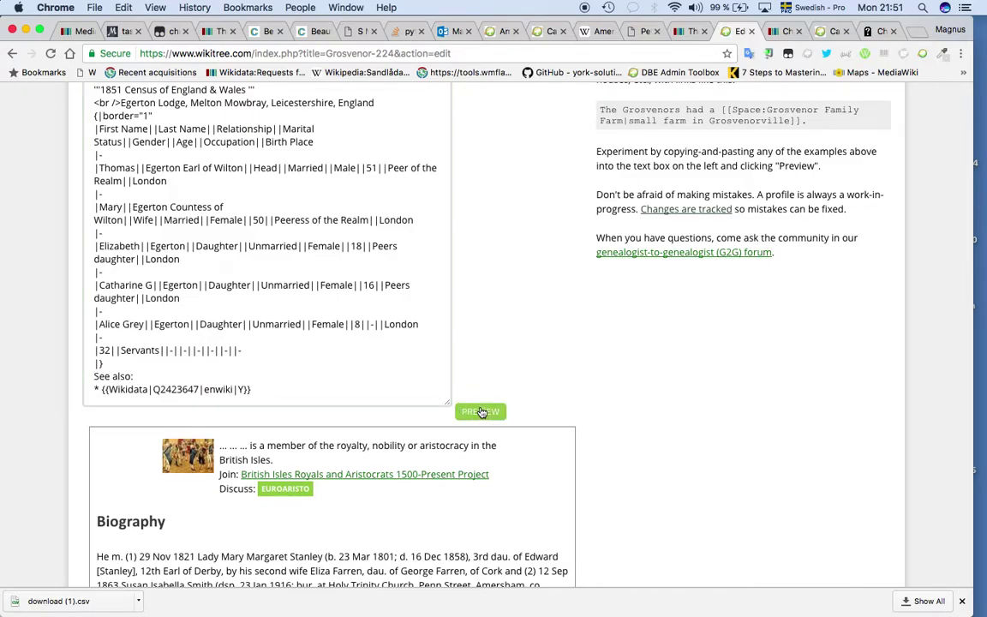
pyautogui.scroll(3, 483, 413)
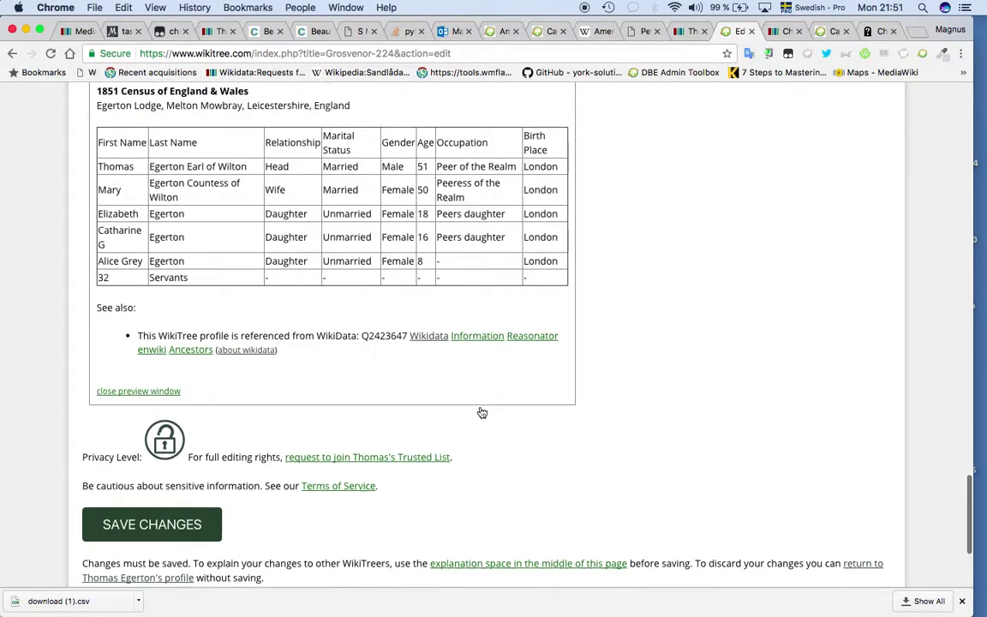
# Step: Enter "Added WIkidata and category" as the explanation of the changes, based on the earlier Wikidata reference comment
pyautogui.scroll(15, 483, 412)
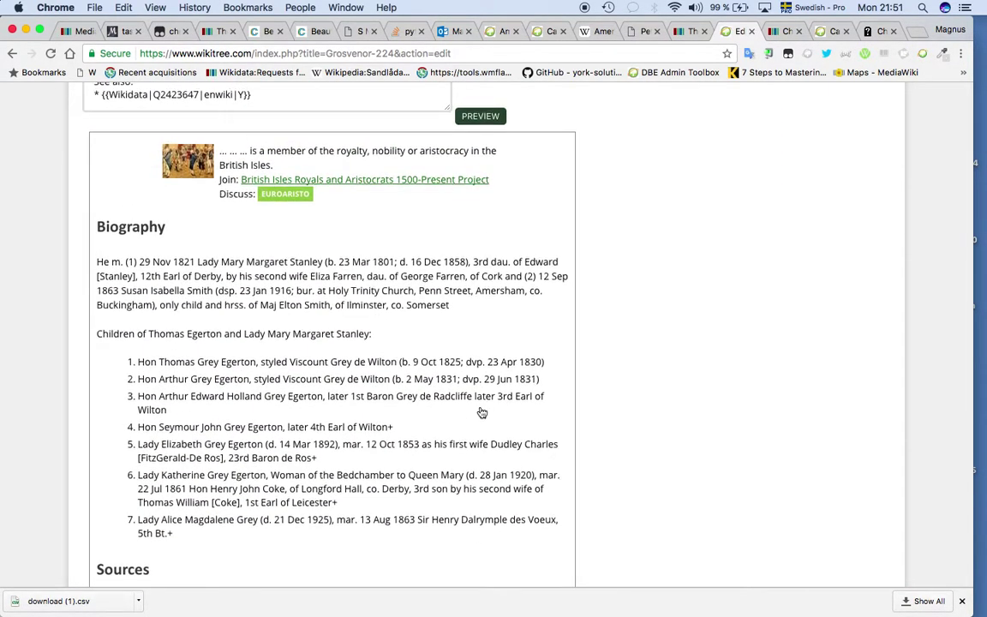
pyautogui.scroll(10, 483, 413)
pyautogui.scroll(10, 483, 412)
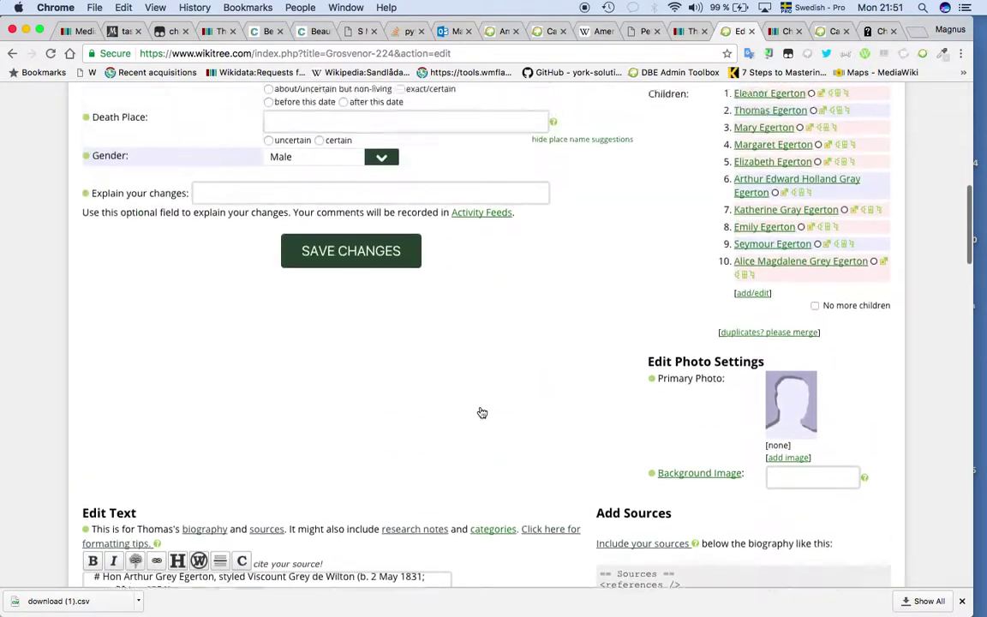
pyautogui.click(412, 278)
pyautogui.write('Added Wikidata reference')
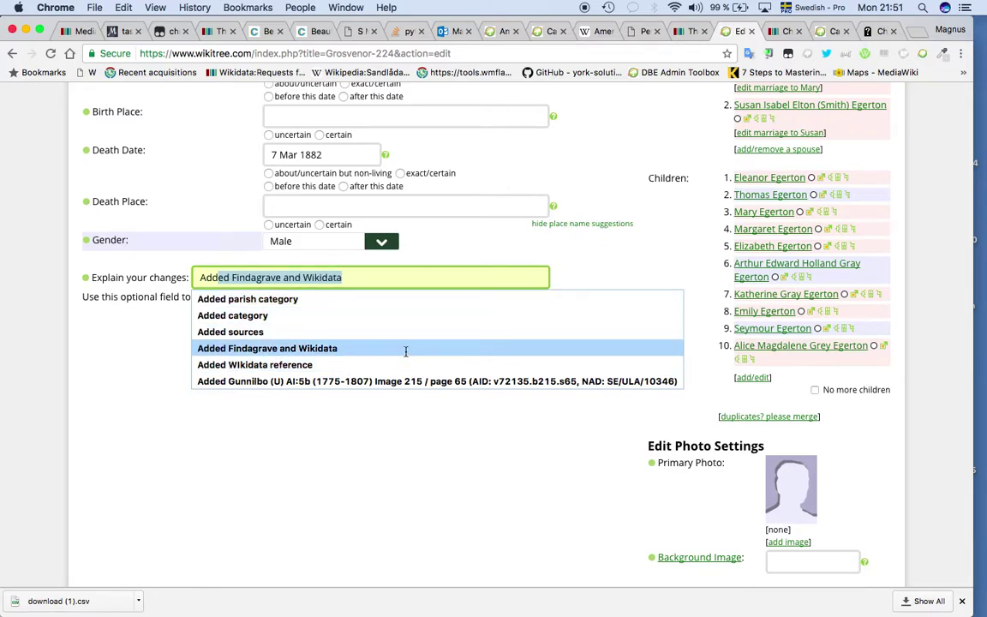
pyautogui.click(402, 366)
pyautogui.hotkey('alt', 'shift', 'Left')
pyautogui.write('and category')
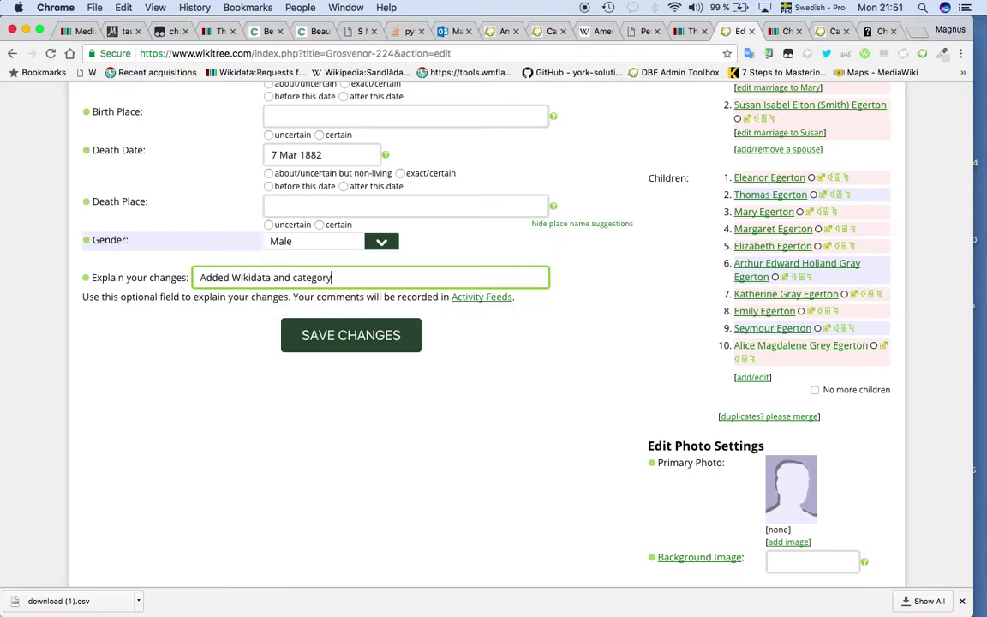
# Step: Replace the word "category" in the explanation with Category:America's_Cup_Sailors copied from the biography text, without square brackets
pyautogui.scroll(-5, 413, 383)
pyautogui.scroll(4, 413, 386)
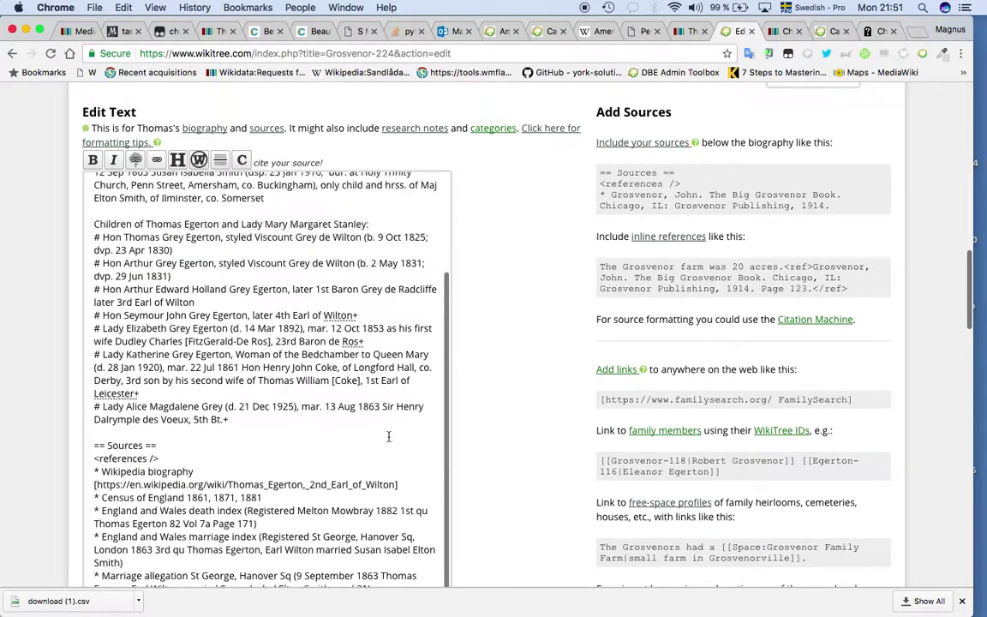
pyautogui.scroll(-2, 388, 435)
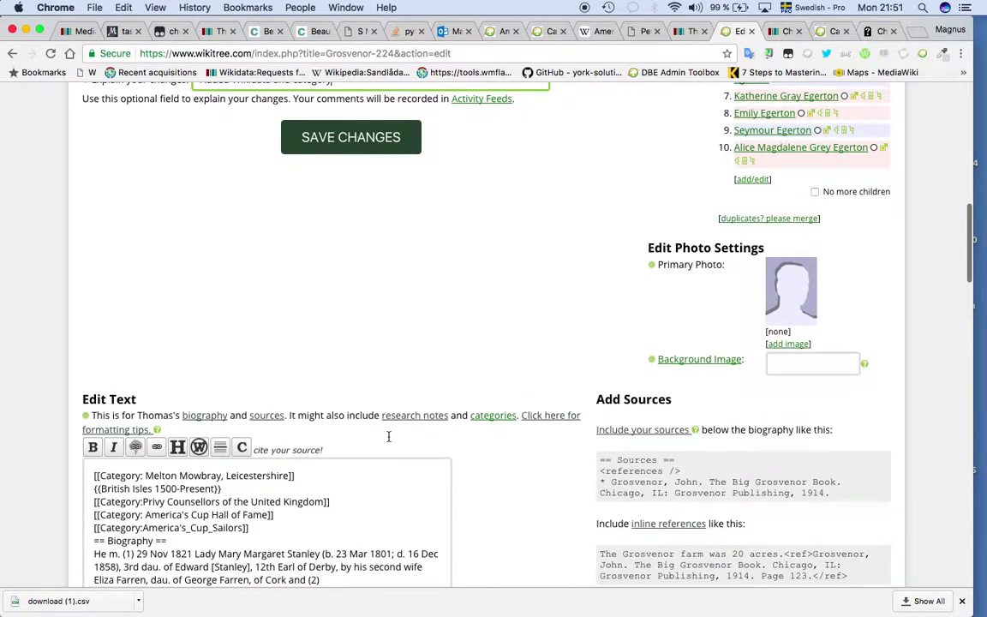
pyautogui.click(302, 532)
pyautogui.press('super+shift+Left')
pyautogui.press('super+c')
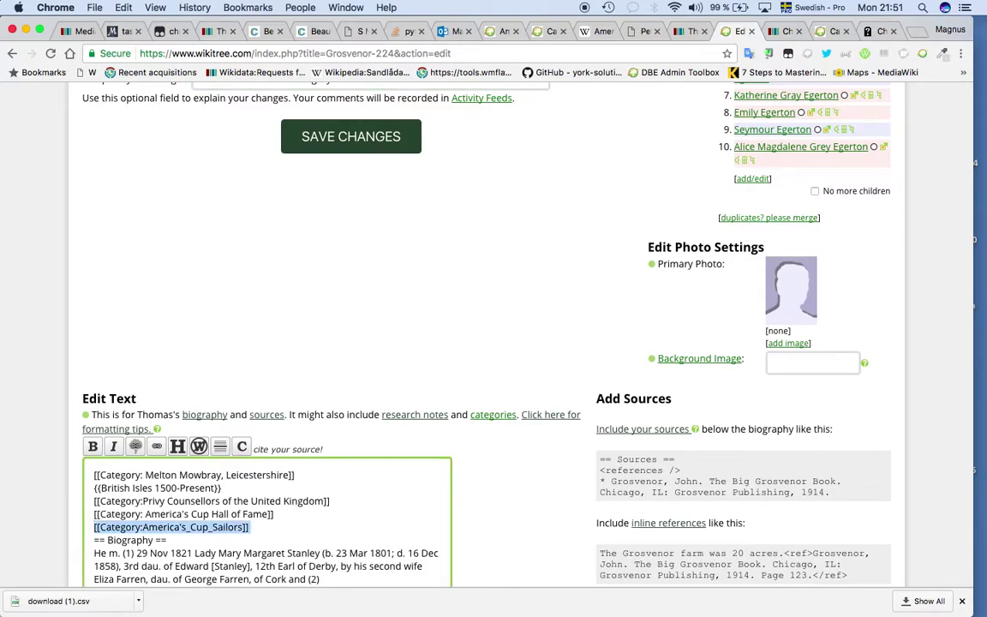
pyautogui.scroll(4, 320, 412)
pyautogui.click(383, 232)
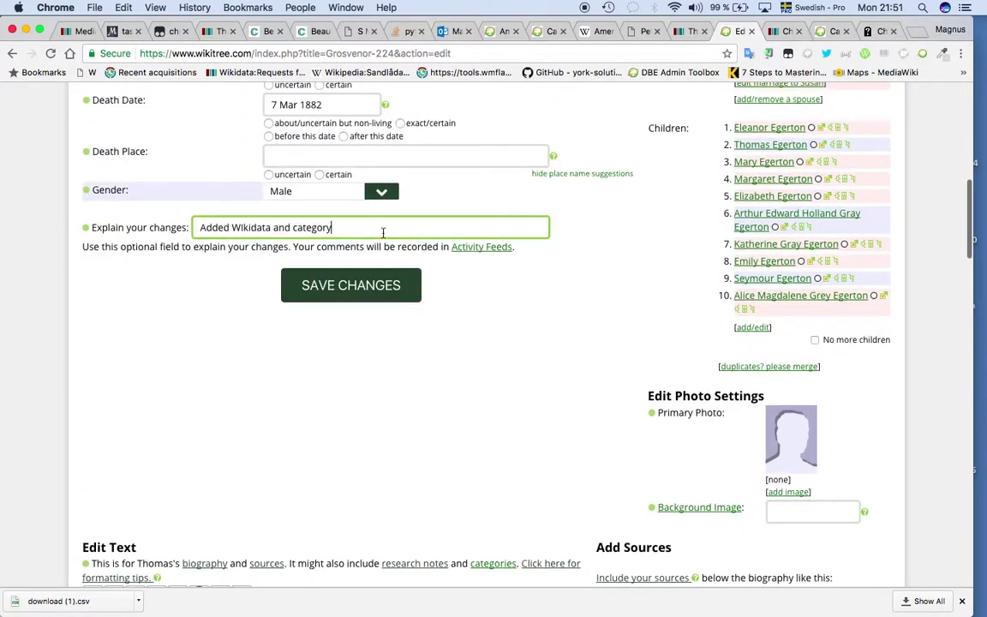
pyautogui.press('super+v')
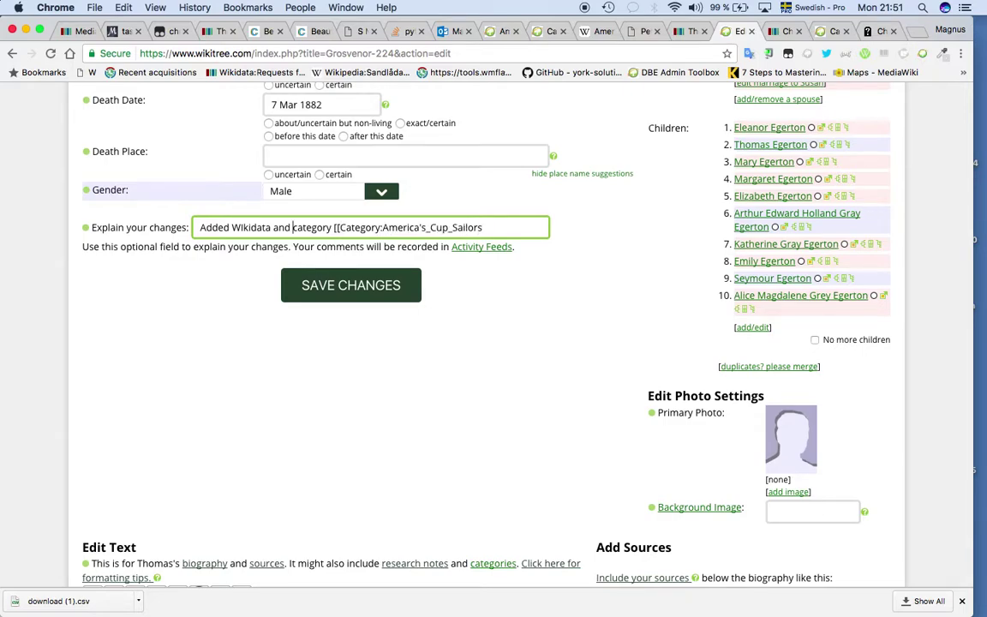
pyautogui.moveTo(292, 227); pyautogui.dragTo(340, 227)
pyautogui.press('BackSpace')
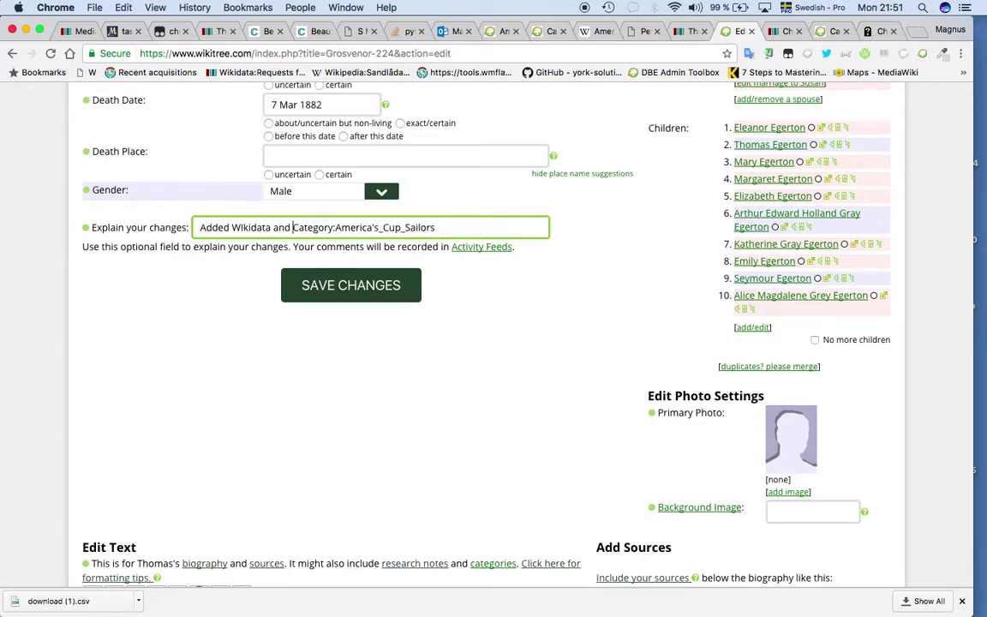
# Step: Correct the capitalisation of "Wikidata" in the explanation and save the profile changes
pyautogui.click(243, 227)
pyautogui.press('BackSpace')
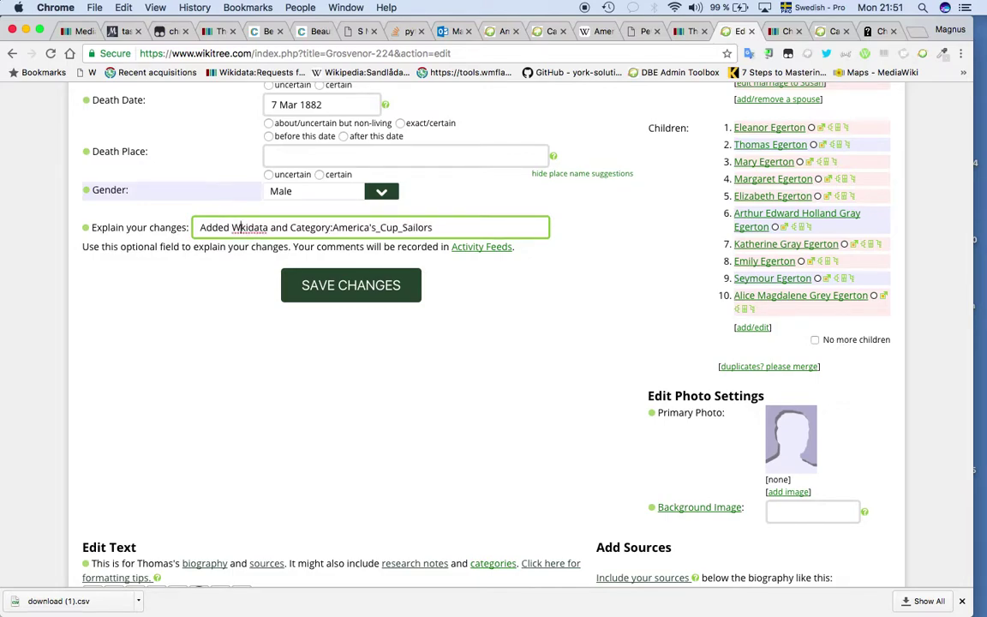
pyautogui.write('i')
pyautogui.click(309, 286)
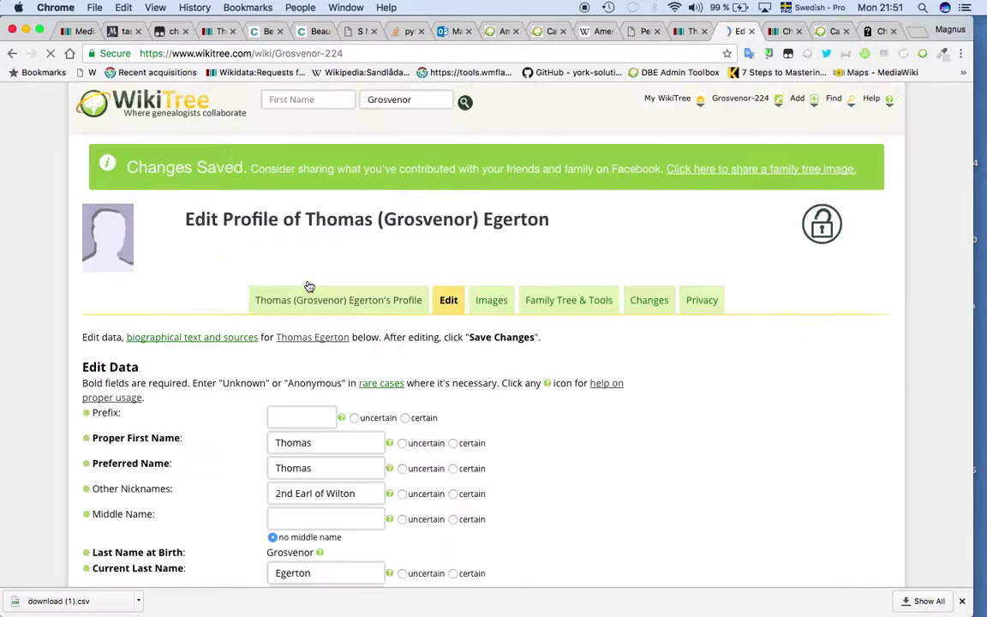
# Step: Open Thomas Egerton's saved profile and check its categories and last edit comment
pyautogui.click(319, 299)
pyautogui.scroll(-10, 320, 301)
pyautogui.scroll(5, 320, 301)
pyautogui.scroll(2, 319, 300)
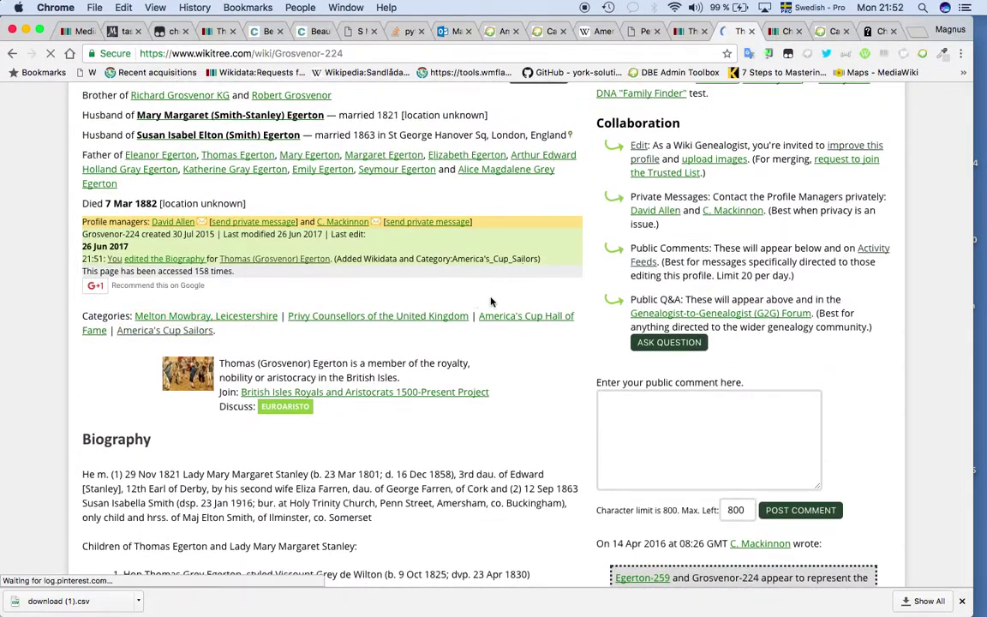
# Step: Open the America's Cup Hall of Fame category from the profile and review the people listed in it
pyautogui.click(524, 316)
pyautogui.scroll(-8, 524, 324)
pyautogui.scroll(3, 524, 324)
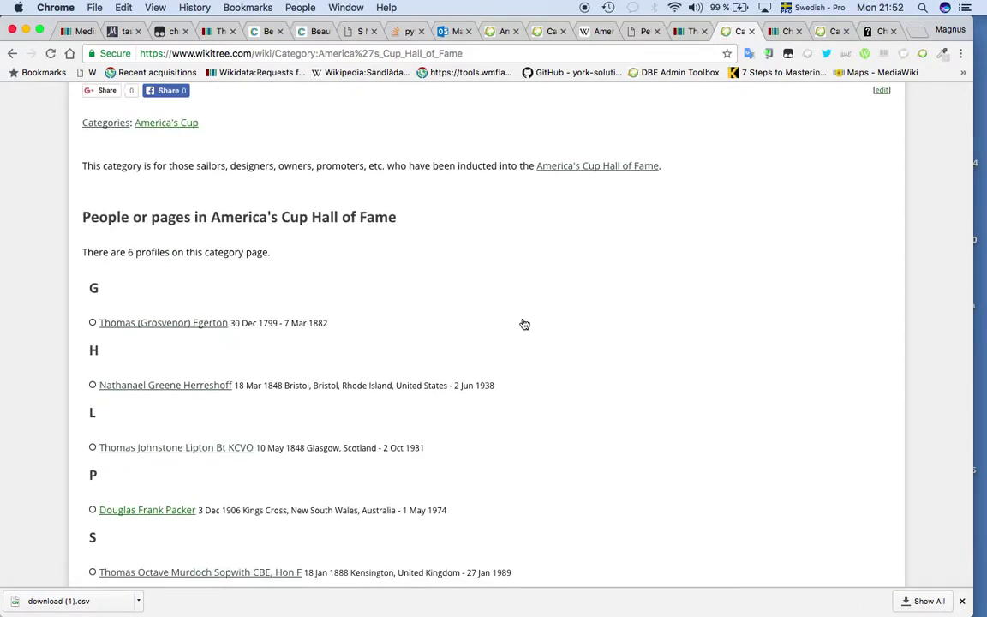
# Step: Look through the inductees in the linked Wikipedia article on the America's Cup Hall of Fame, and switch to Charles Francis Adams III's Wikidata item
pyautogui.click(586, 175)
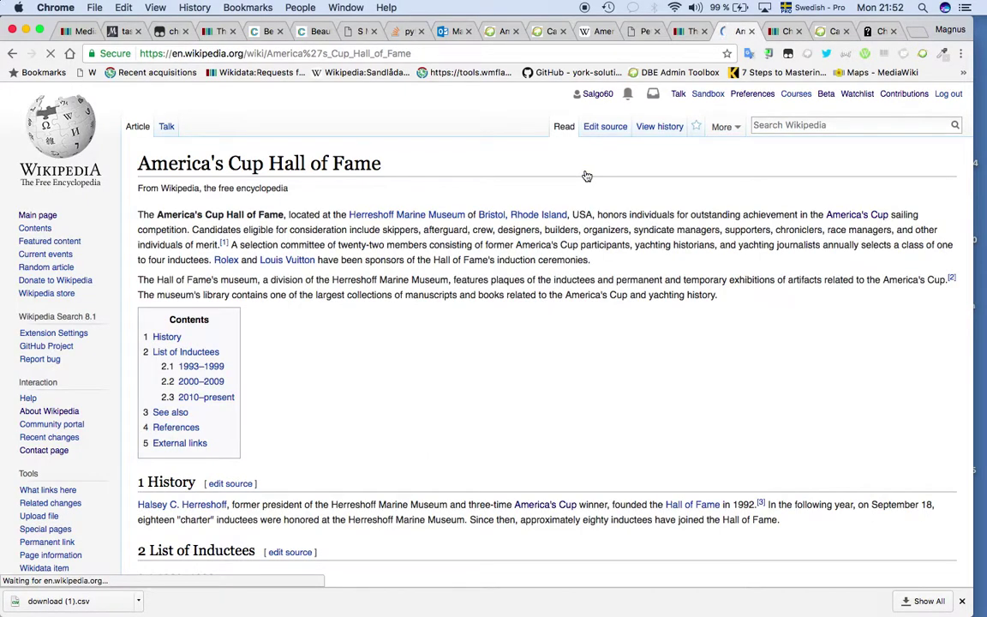
pyautogui.scroll(-15, 586, 175)
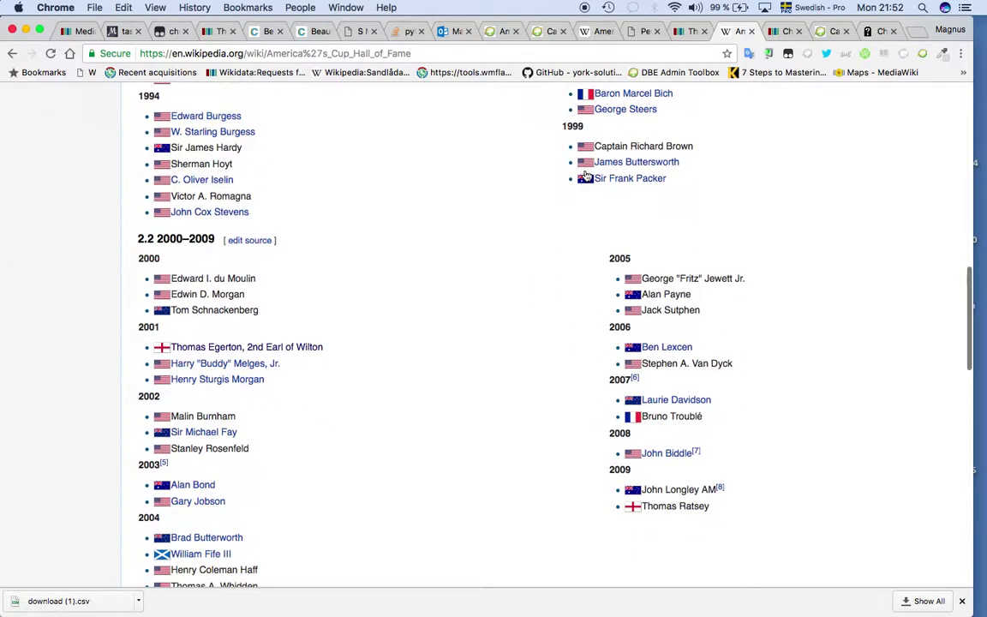
pyautogui.scroll(-5, 585, 176)
pyautogui.scroll(20, 586, 175)
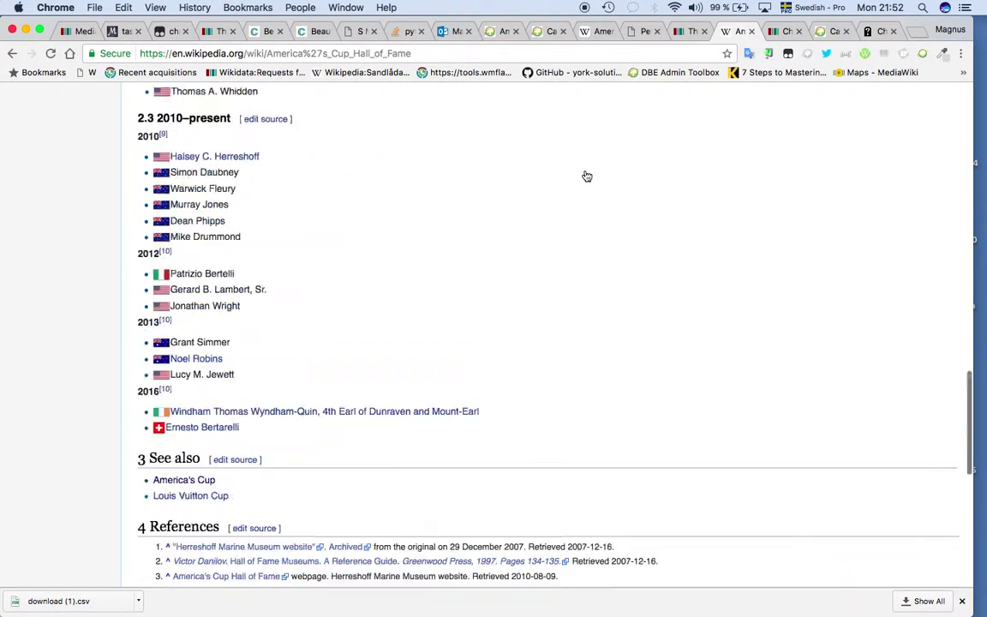
pyautogui.hotkey('ctrl', 'Tab')
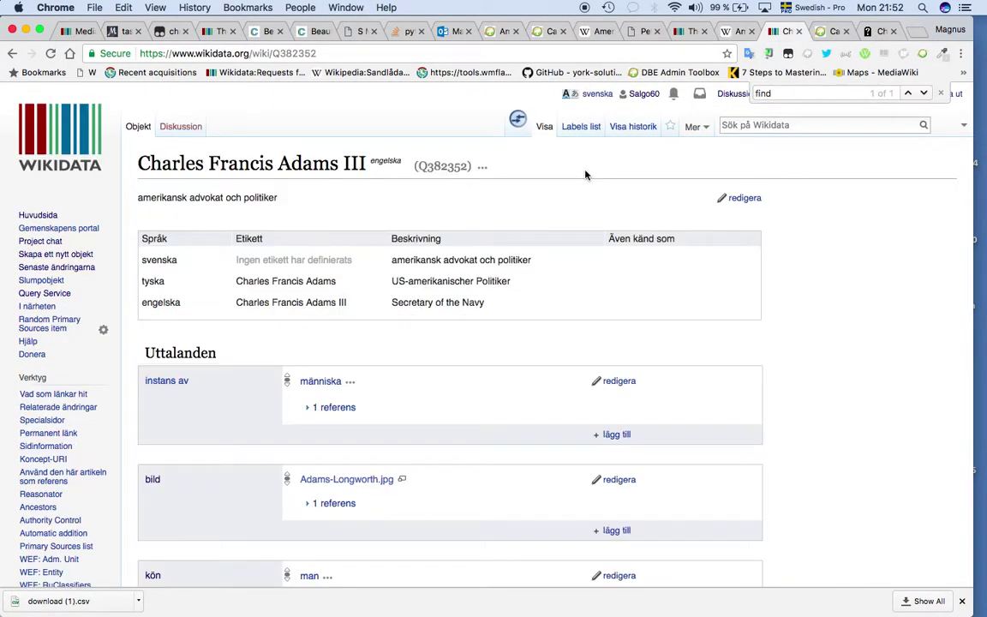
# Step: Return to the America's Cup category discussion on WikiTree and draft a reply to the latest comment reading "A Video" and "Petscan query used"
pyautogui.hotkey('ctrl', 'Tab')
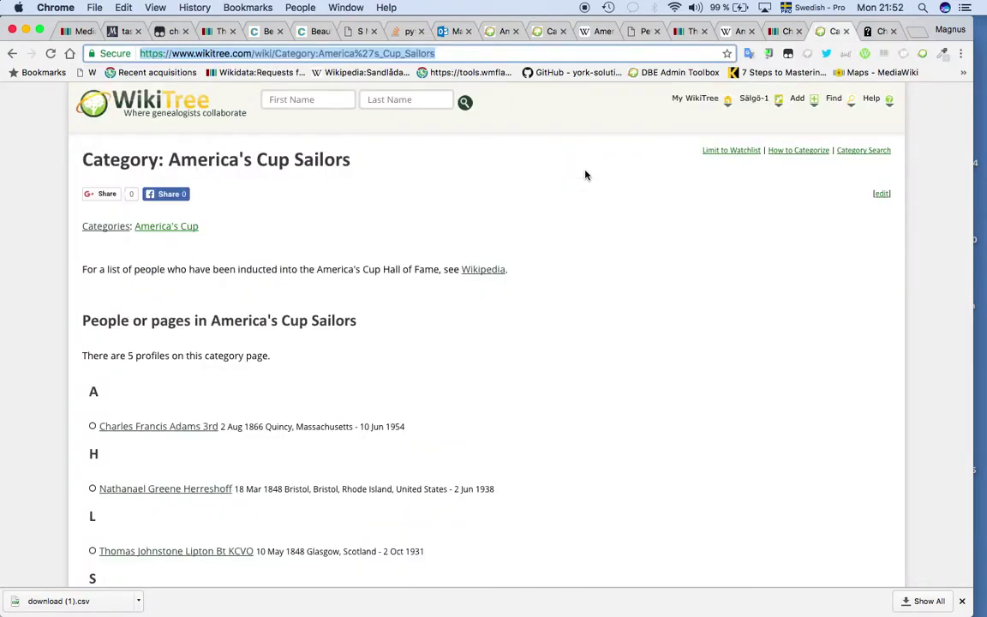
pyautogui.hotkey('ctrl', 'shift', 'Tab')
pyautogui.hotkey('ctrl', 'shift', 'Tab')
pyautogui.hotkey('ctrl', 'shift', 'Tab')
pyautogui.hotkey('ctrl', 'shift', 'Tab')
pyautogui.hotkey('ctrl', 'shift', 'Tab')
pyautogui.hotkey('ctrl', 'shift', 'Tab')
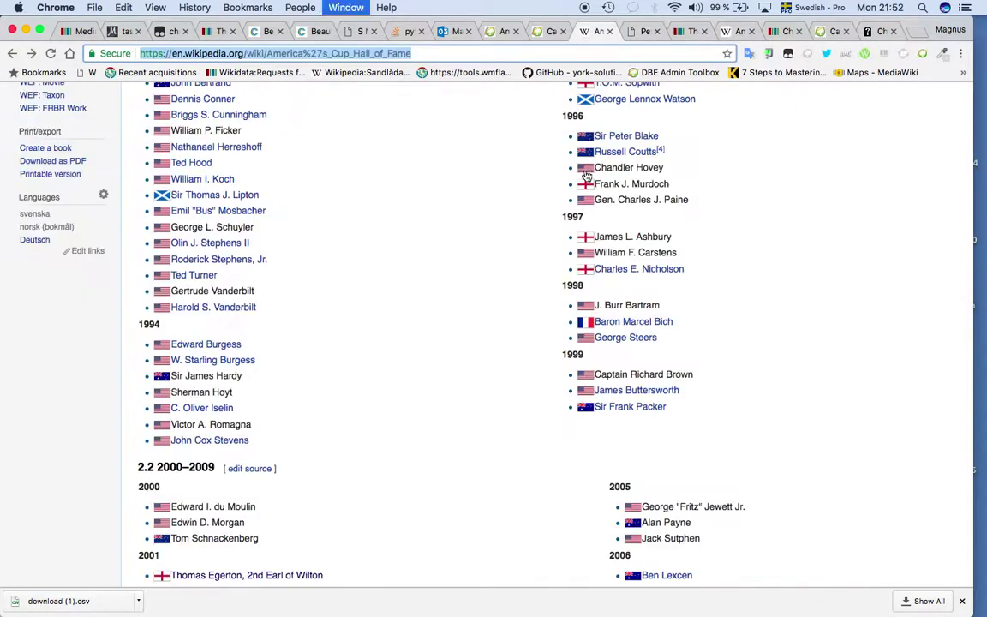
pyautogui.hotkey('ctrl', 'shift', 'Tab')
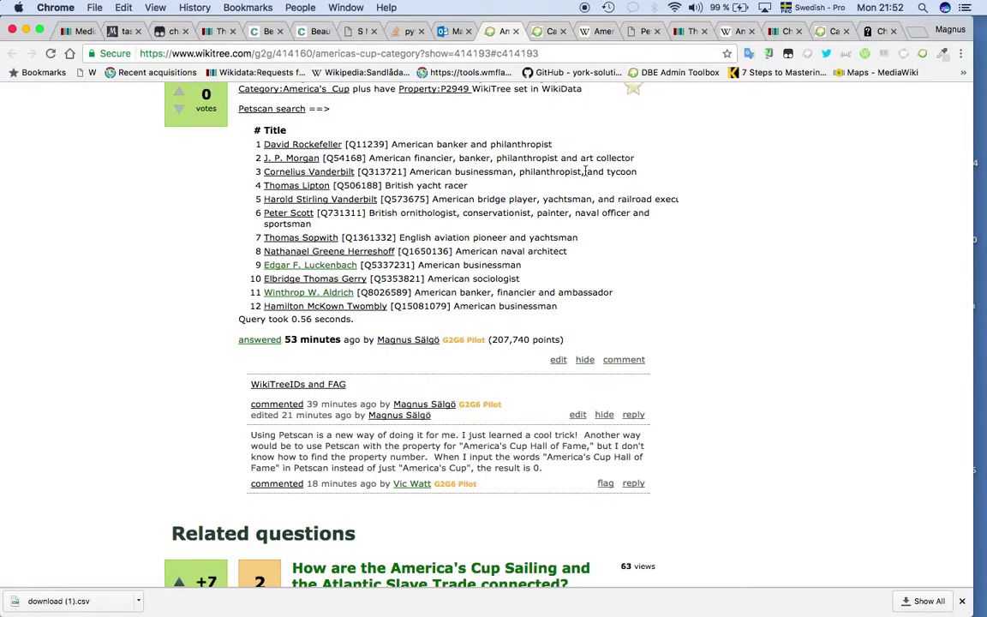
pyautogui.scroll(-3, 585, 171)
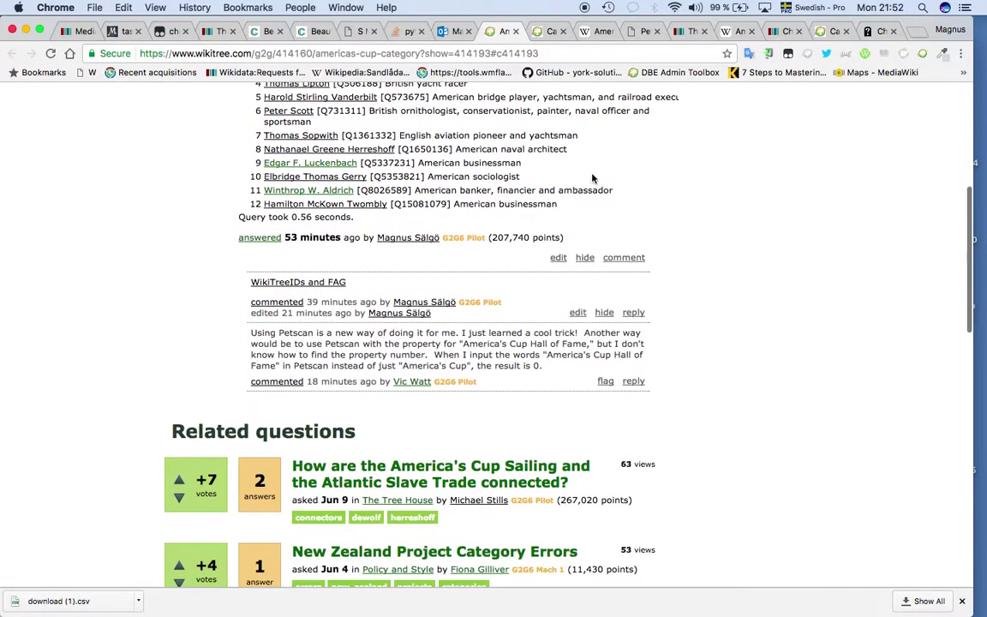
pyautogui.click(634, 382)
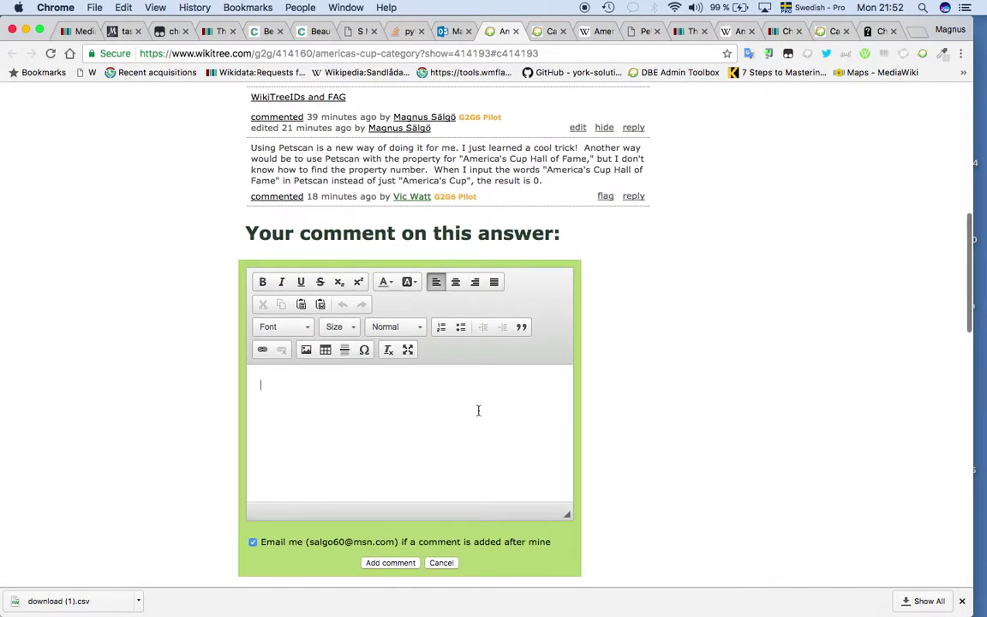
pyautogui.write('A Video ')
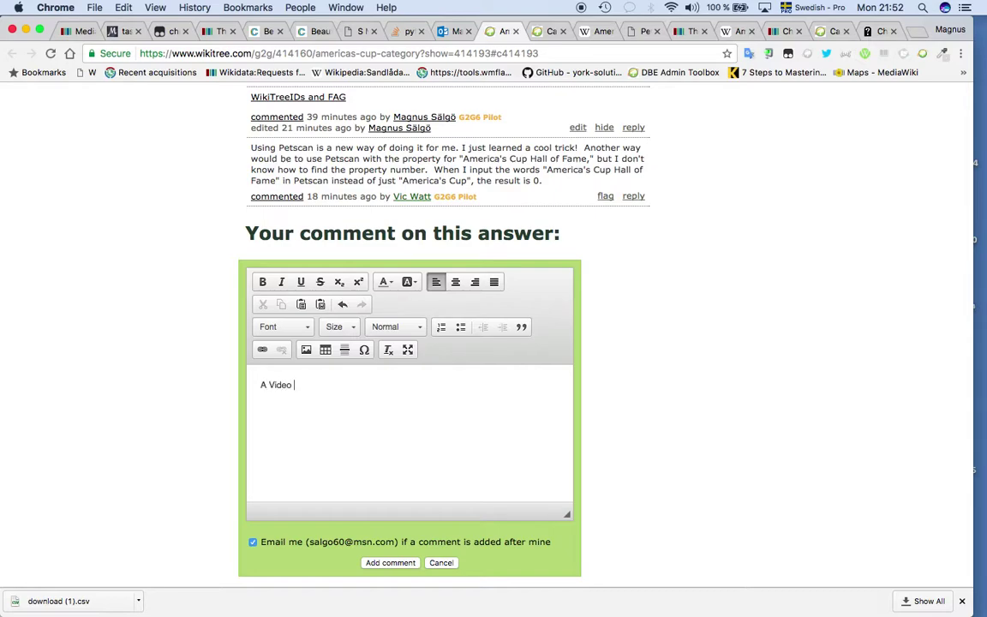
pyautogui.write('Petscan qu')
# Step: Switch to PetScan and review the query's SPARQL source, page properties, and linked-from page settings
pyautogui.press('super+alt+Right')
pyautogui.press('super+alt+Right')
pyautogui.press('super+alt+Right')
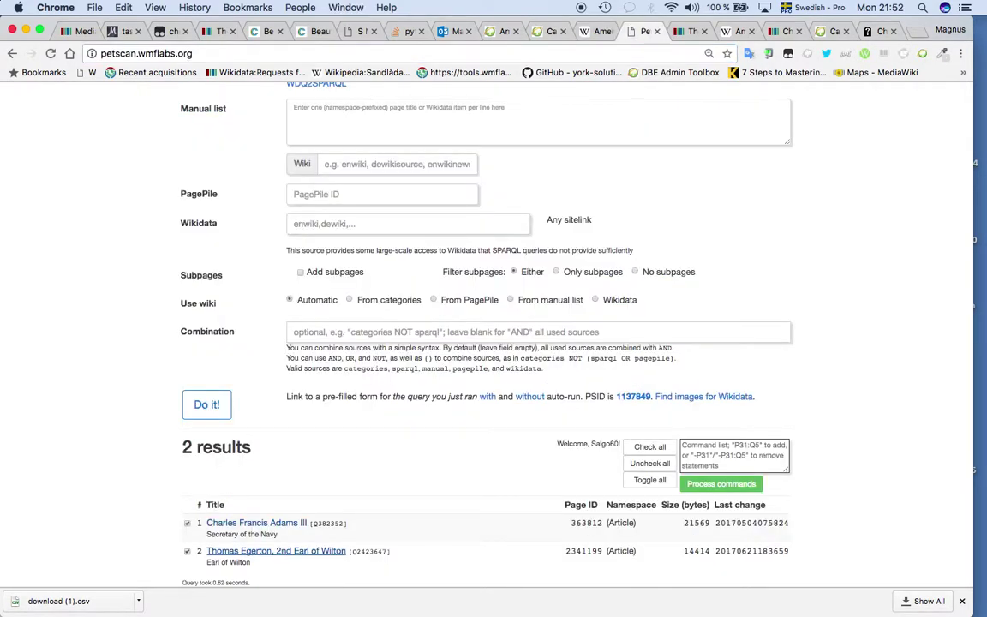
pyautogui.scroll(3, 206, 358)
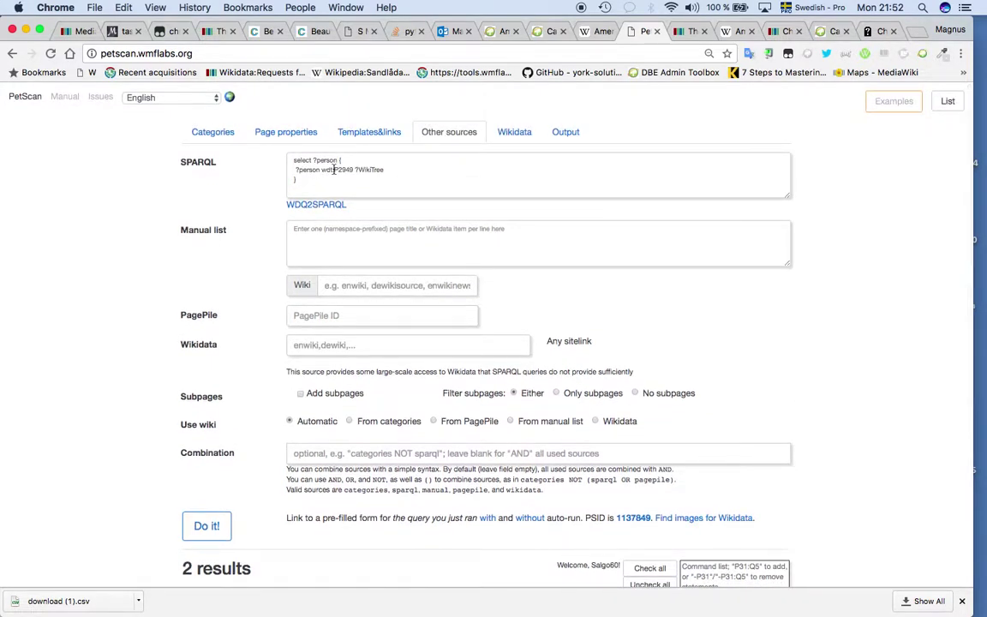
pyautogui.click(293, 135)
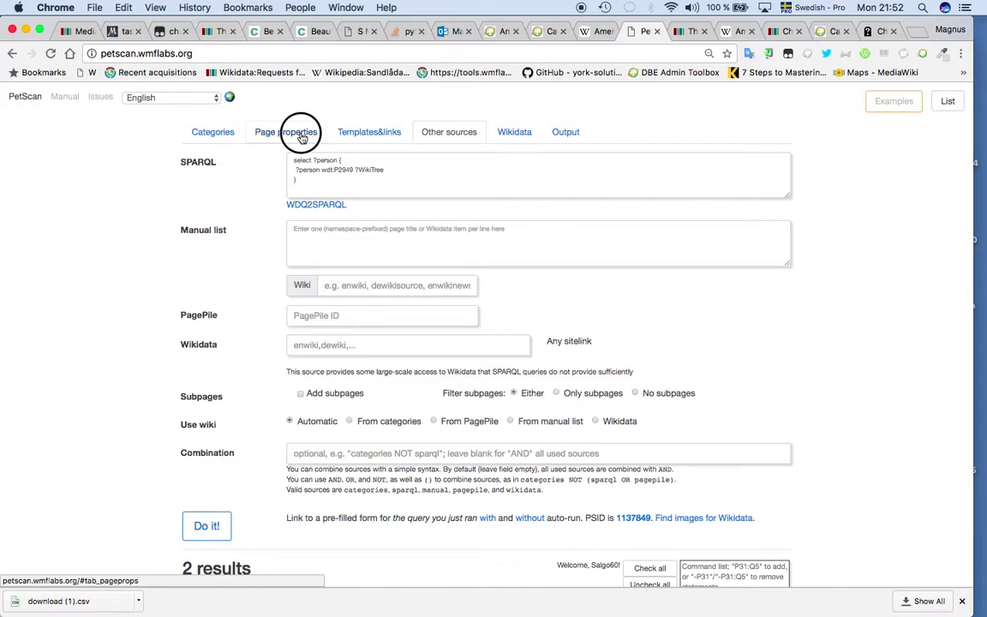
pyautogui.click(356, 136)
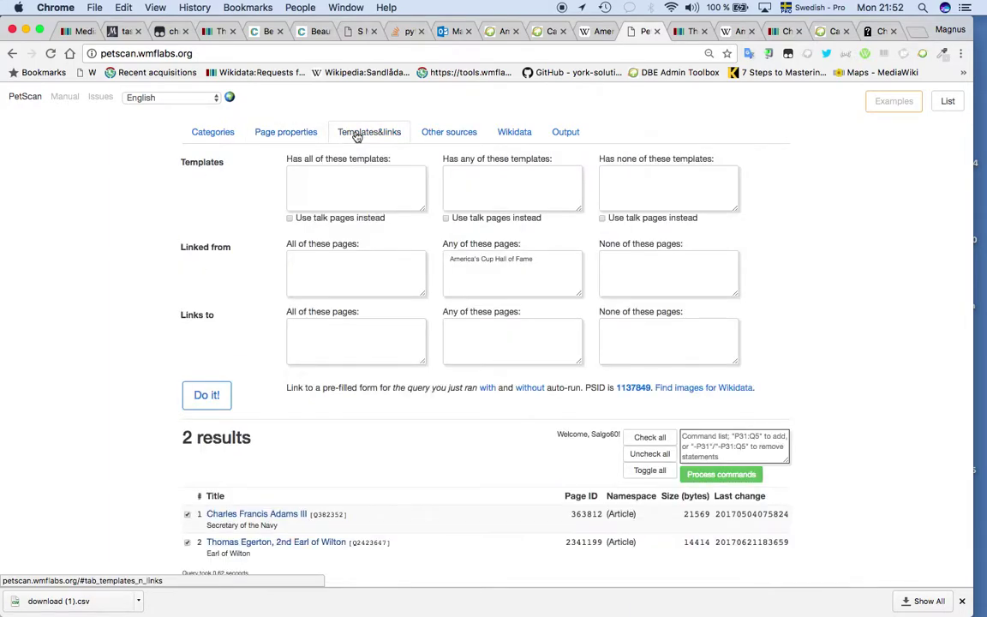
pyautogui.click(266, 137)
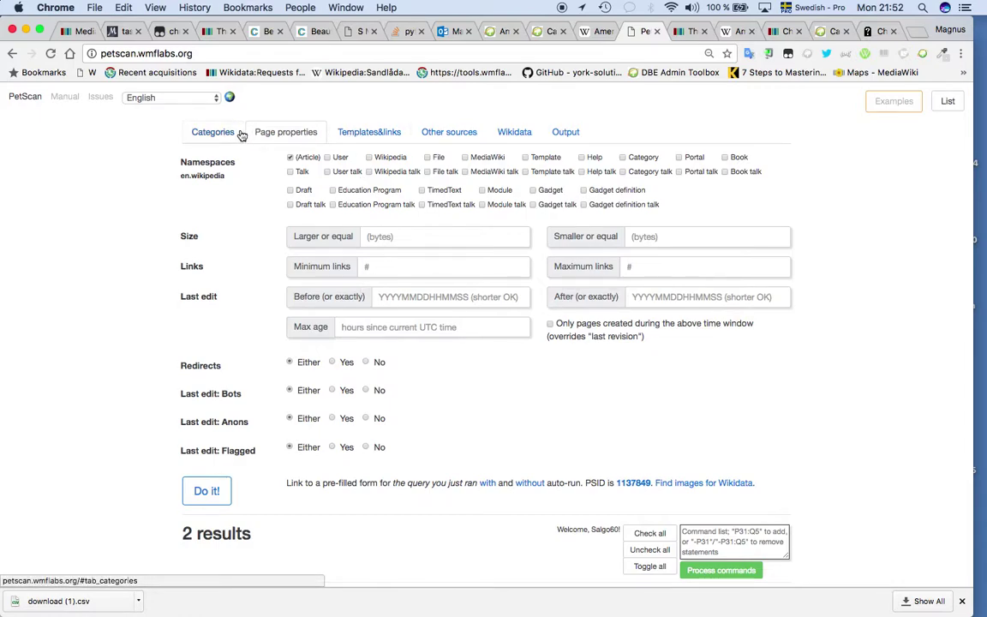
pyautogui.click(351, 134)
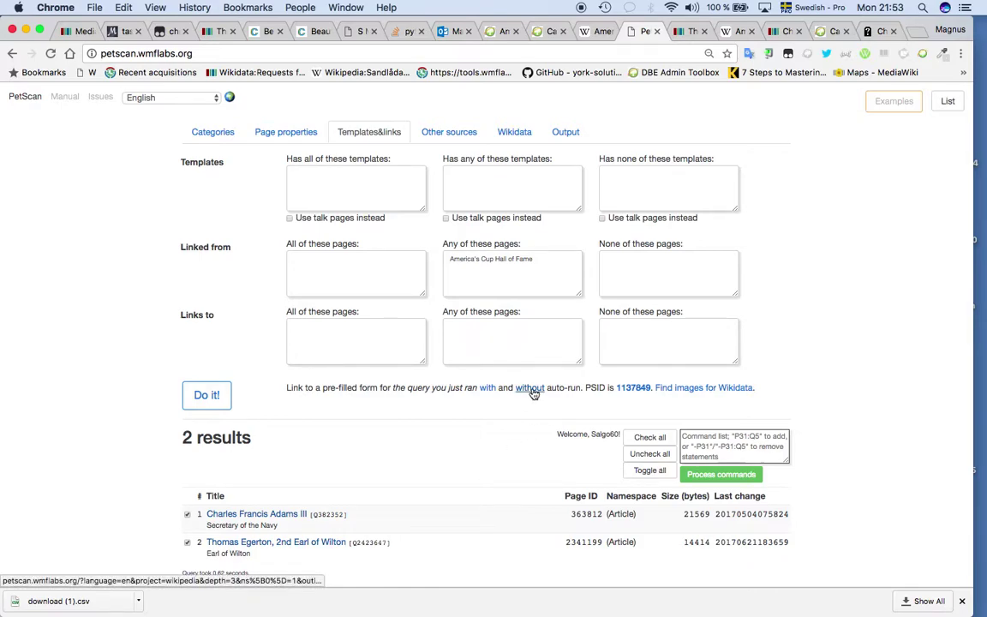
# Step: Open the query's pre-filled link with auto-run, copy its full address, and return to the draft comment
pyautogui.click(492, 393)
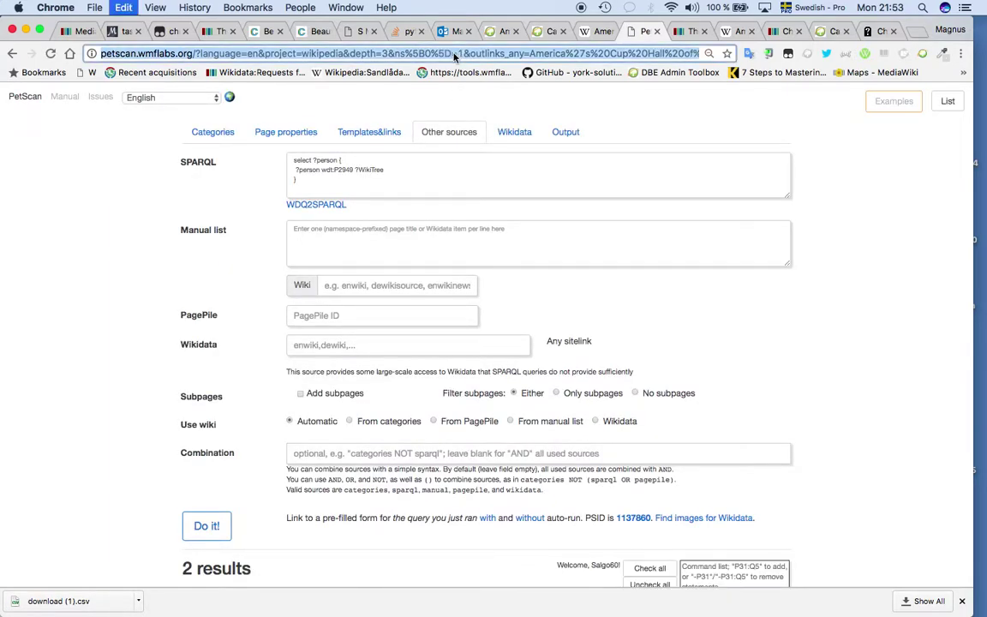
pyautogui.hotkey('ctrl', 'shift', 'Tab')
pyautogui.hotkey('ctrl', 'shift', 'Tab')
pyautogui.hotkey('ctrl', 'shift', 'Tab')
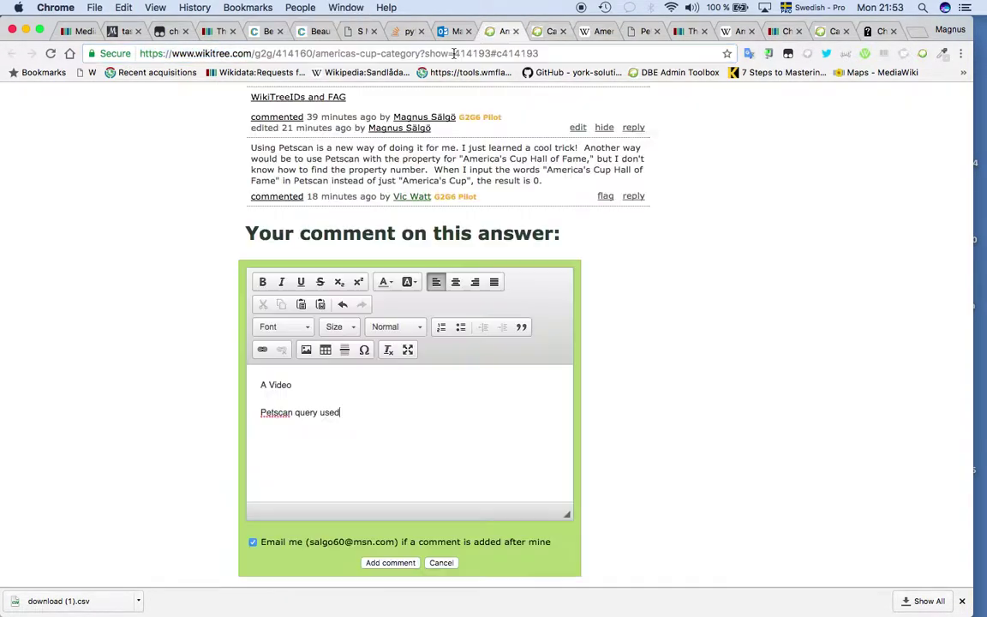
# Step: Link the word "Petscan" in the draft comment to the copied query address
pyautogui.click(350, 408)
pyautogui.press('super+Left')
pyautogui.hotkey('alt', 'shift', 'Right')
pyautogui.click(263, 351)
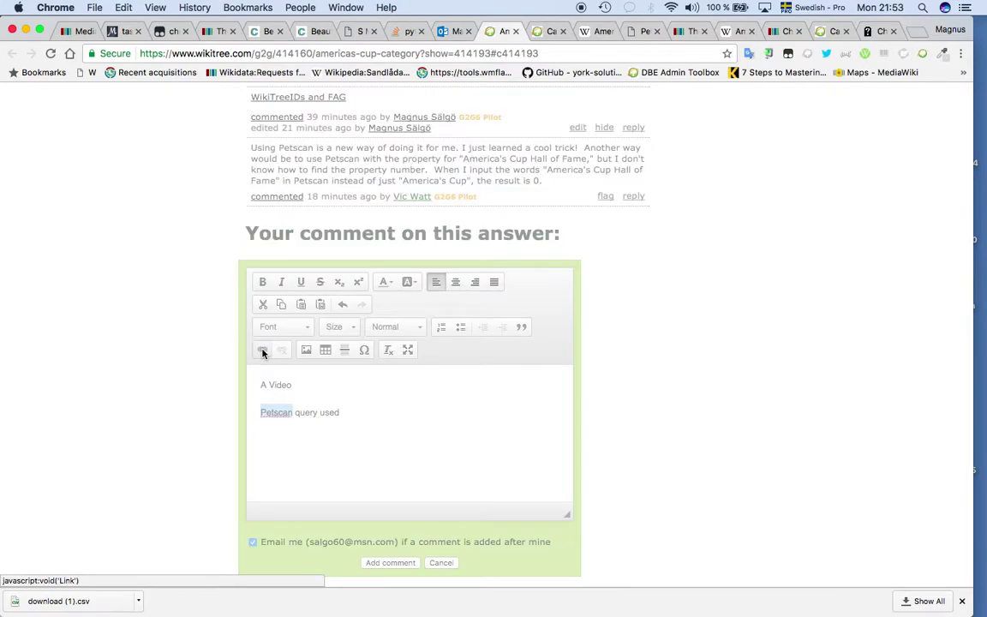
pyautogui.press('super+v')
pyautogui.click(584, 440)
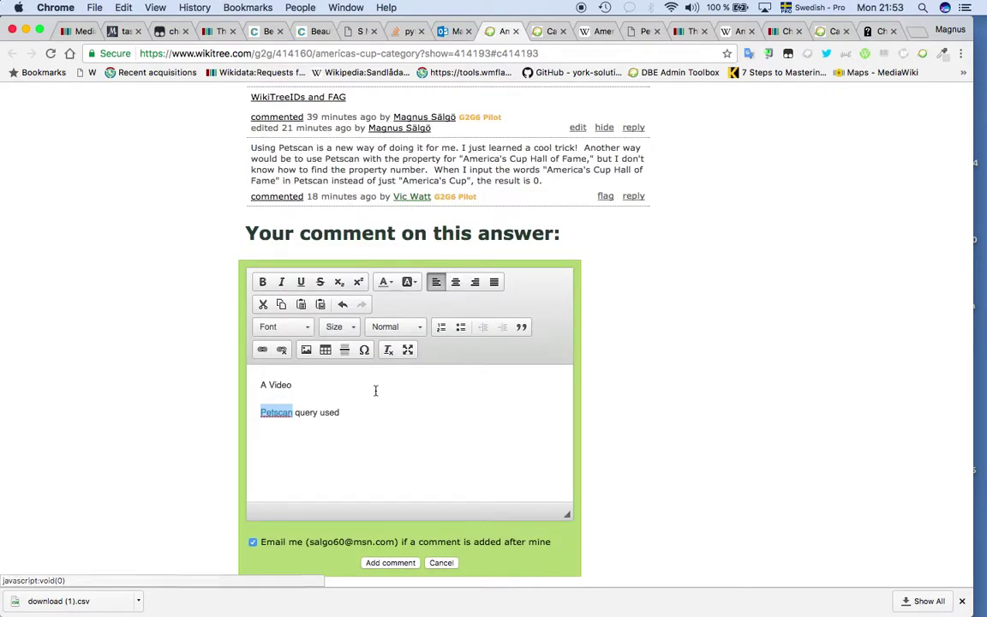
# Step: Complete the comment's first line as "A Video will come" and submit the comment
pyautogui.click(364, 386)
pyautogui.write('w')
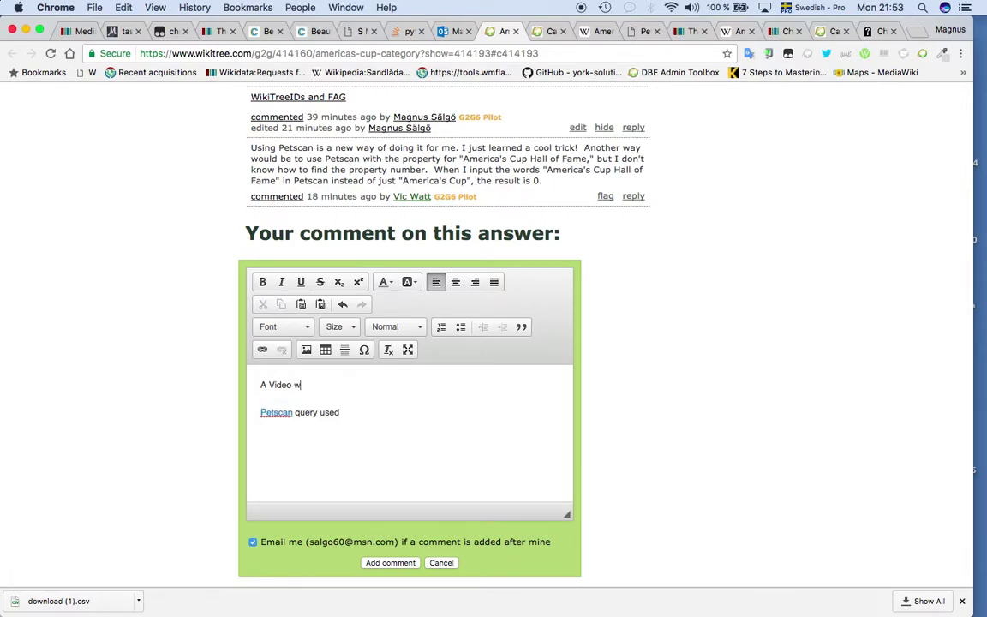
pyautogui.write('ill come')
pyautogui.click(392, 563)
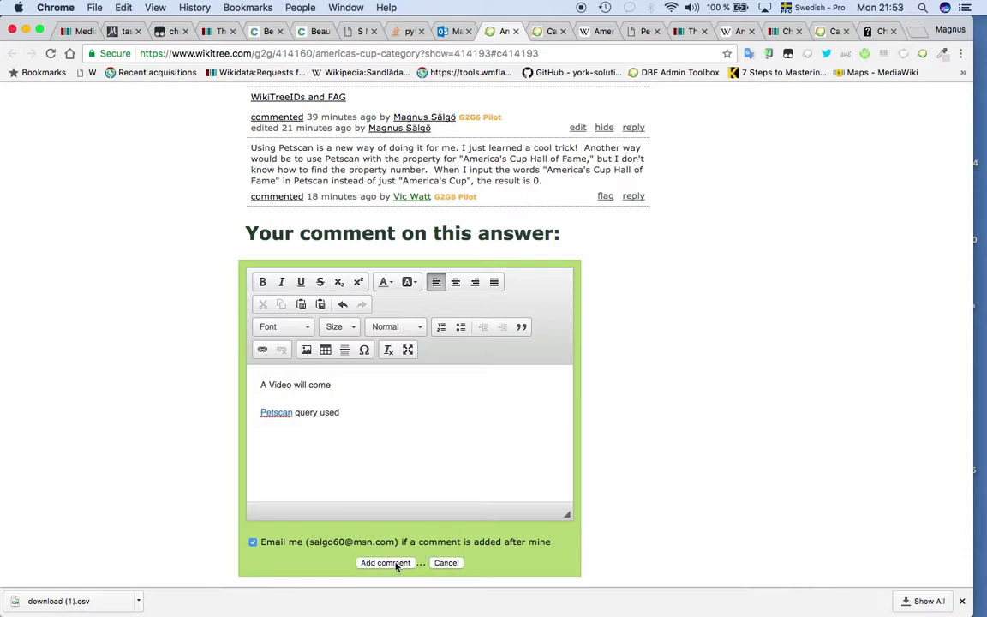